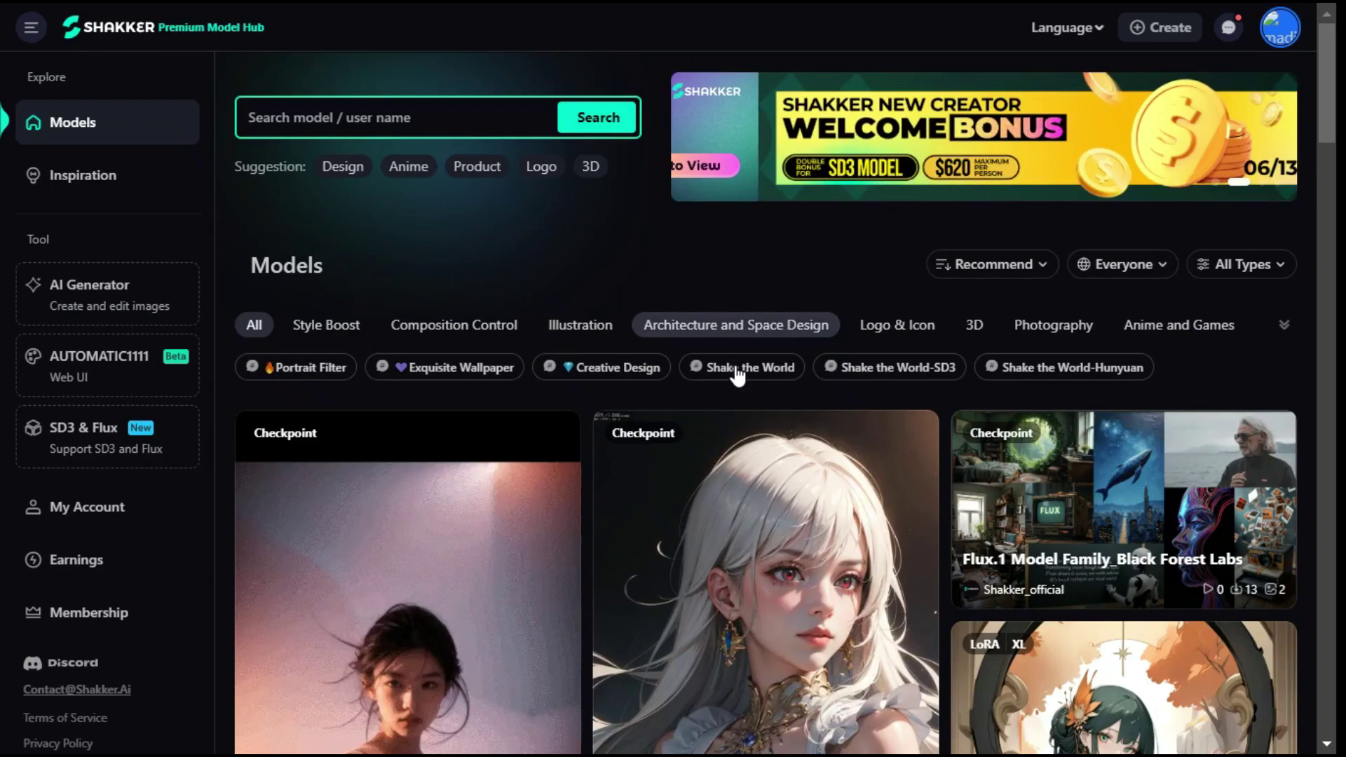
- Scroll through the Models feed and expand the full list of model categories
{"action": "scroll", "coordinate": [848, 439], "scroll_direction": "down", "scroll_amount": 5}
{"action": "scroll", "coordinate": [862, 450], "scroll_direction": "down", "scroll_amount": 13}
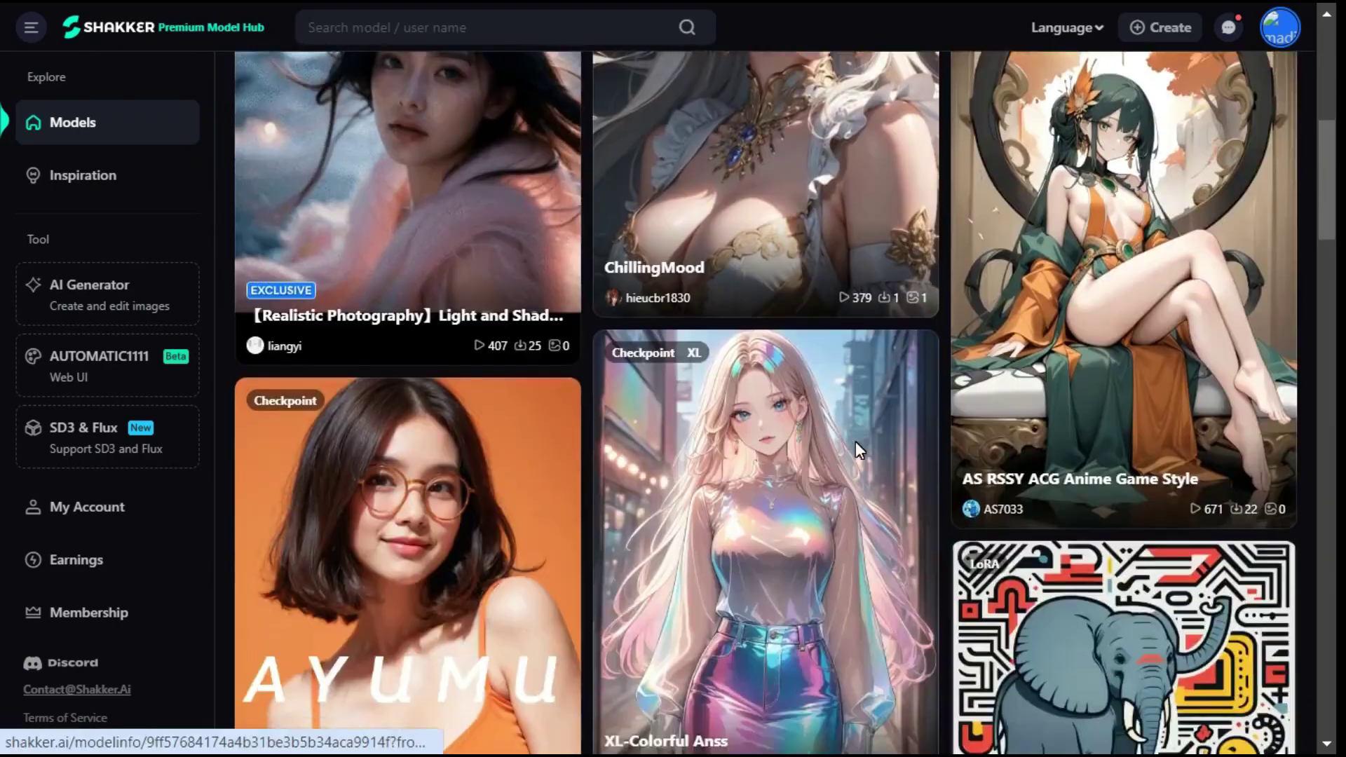
{"action": "scroll", "coordinate": [855, 440], "scroll_direction": "down", "scroll_amount": 7}
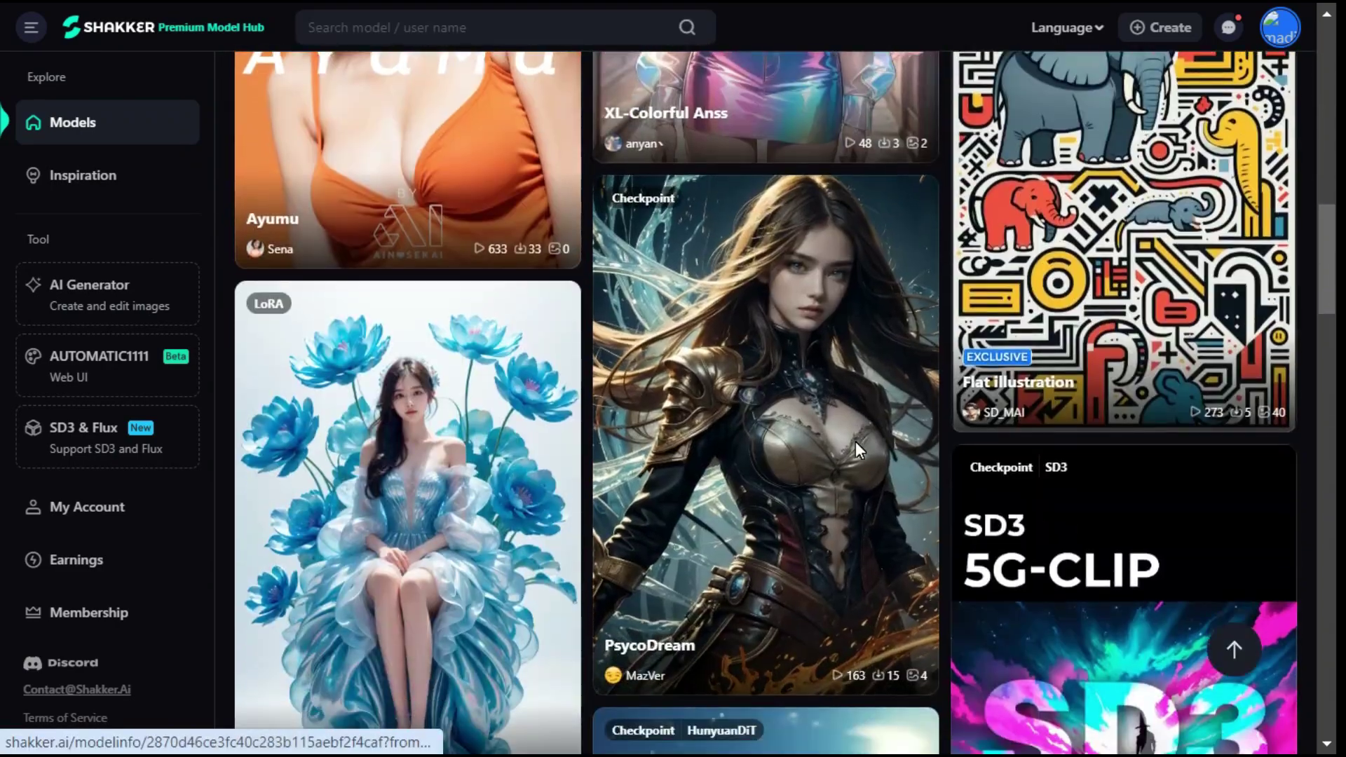
{"action": "scroll", "coordinate": [862, 452], "scroll_direction": "down", "scroll_amount": 5}
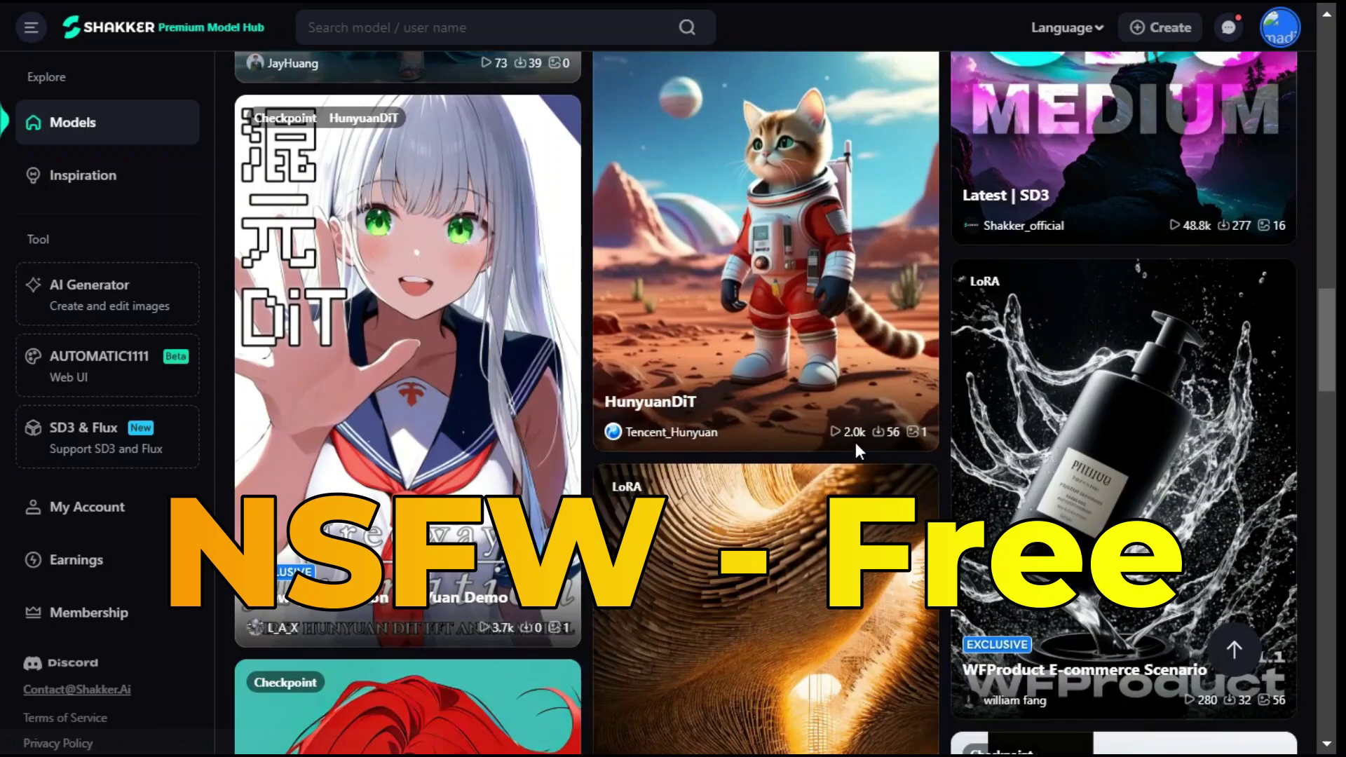
{"action": "scroll", "coordinate": [862, 453], "scroll_direction": "down", "scroll_amount": 5}
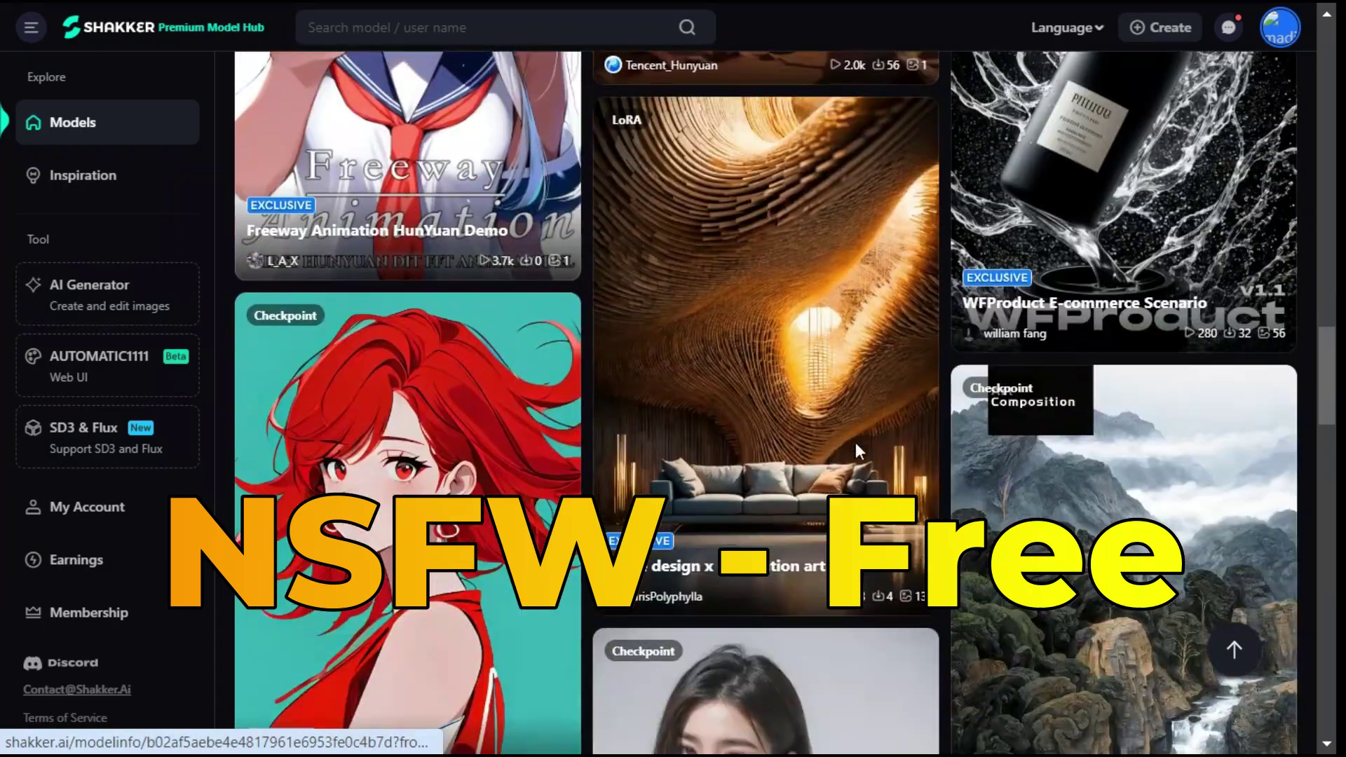
{"action": "scroll", "coordinate": [856, 445], "scroll_direction": "up", "scroll_amount": 5}
{"action": "scroll", "coordinate": [855, 444], "scroll_direction": "up", "scroll_amount": 20}
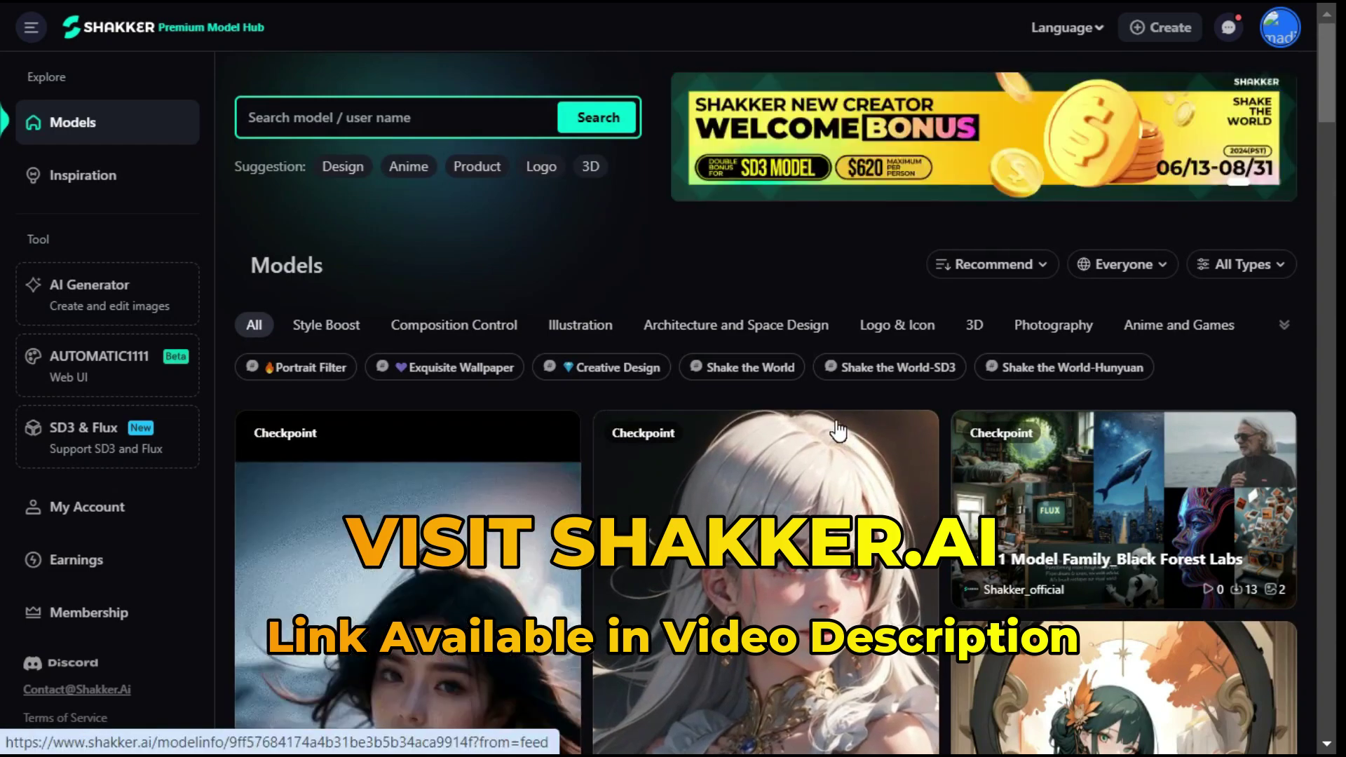
{"action": "mouse_move", "coordinate": [1283, 39]}
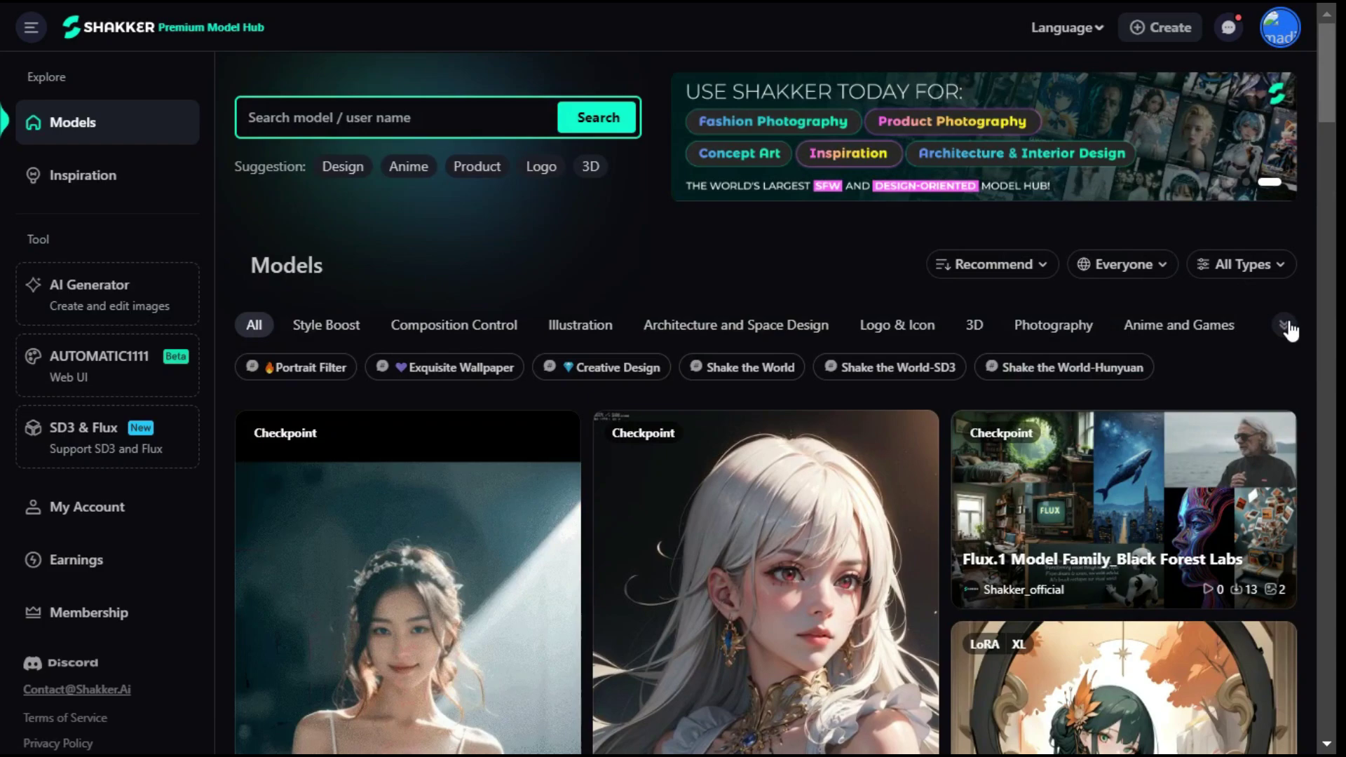
{"action": "left_click", "coordinate": [1285, 327]}
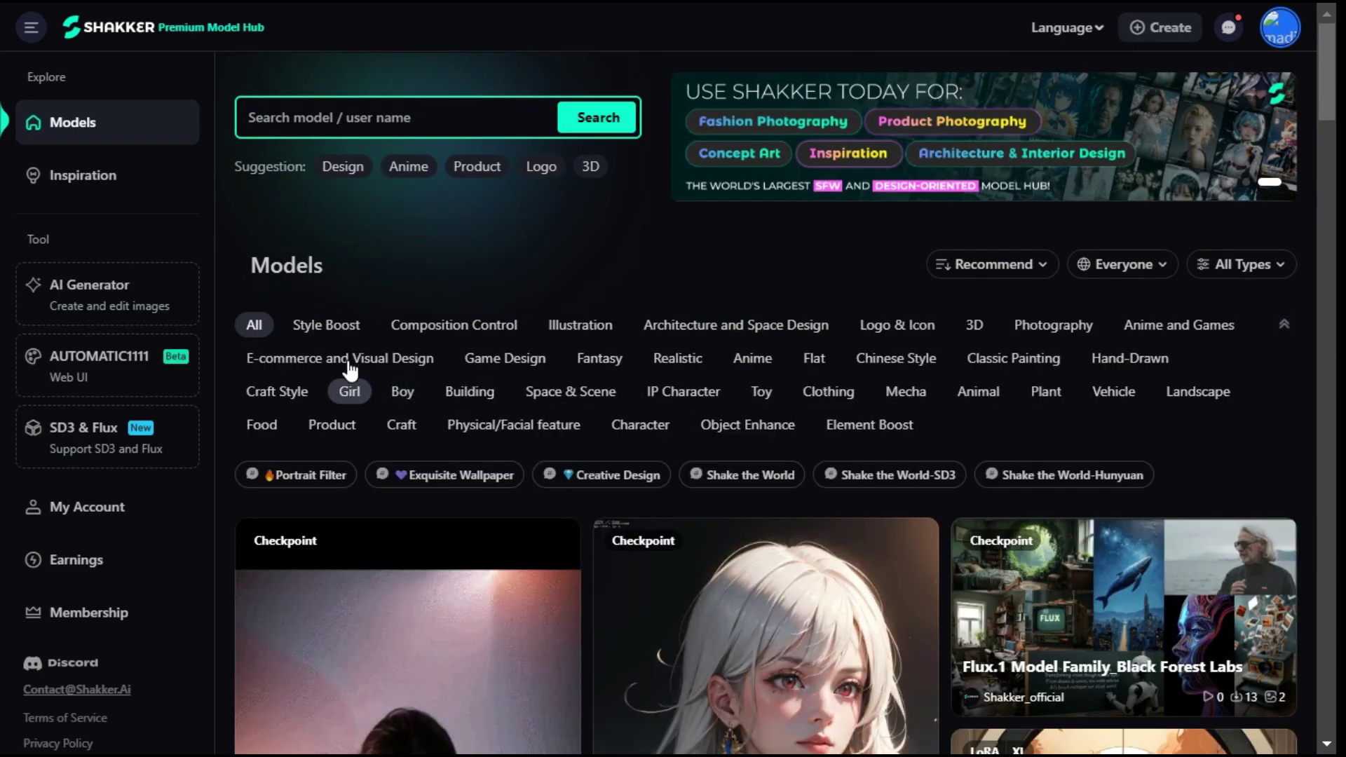
- Browse the Style Boost and Illustration model categories
{"action": "left_click", "coordinate": [339, 325]}
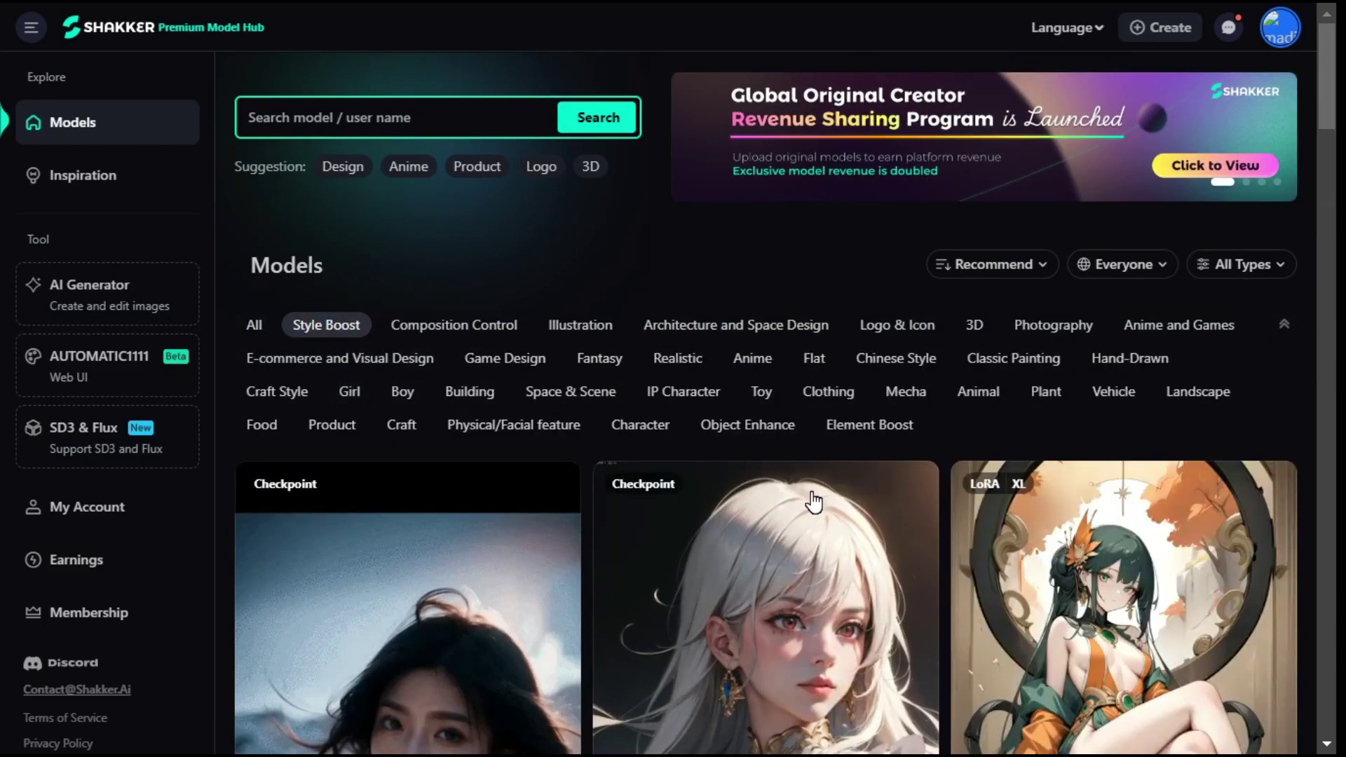
{"action": "scroll", "coordinate": [813, 501], "scroll_direction": "down", "scroll_amount": 10}
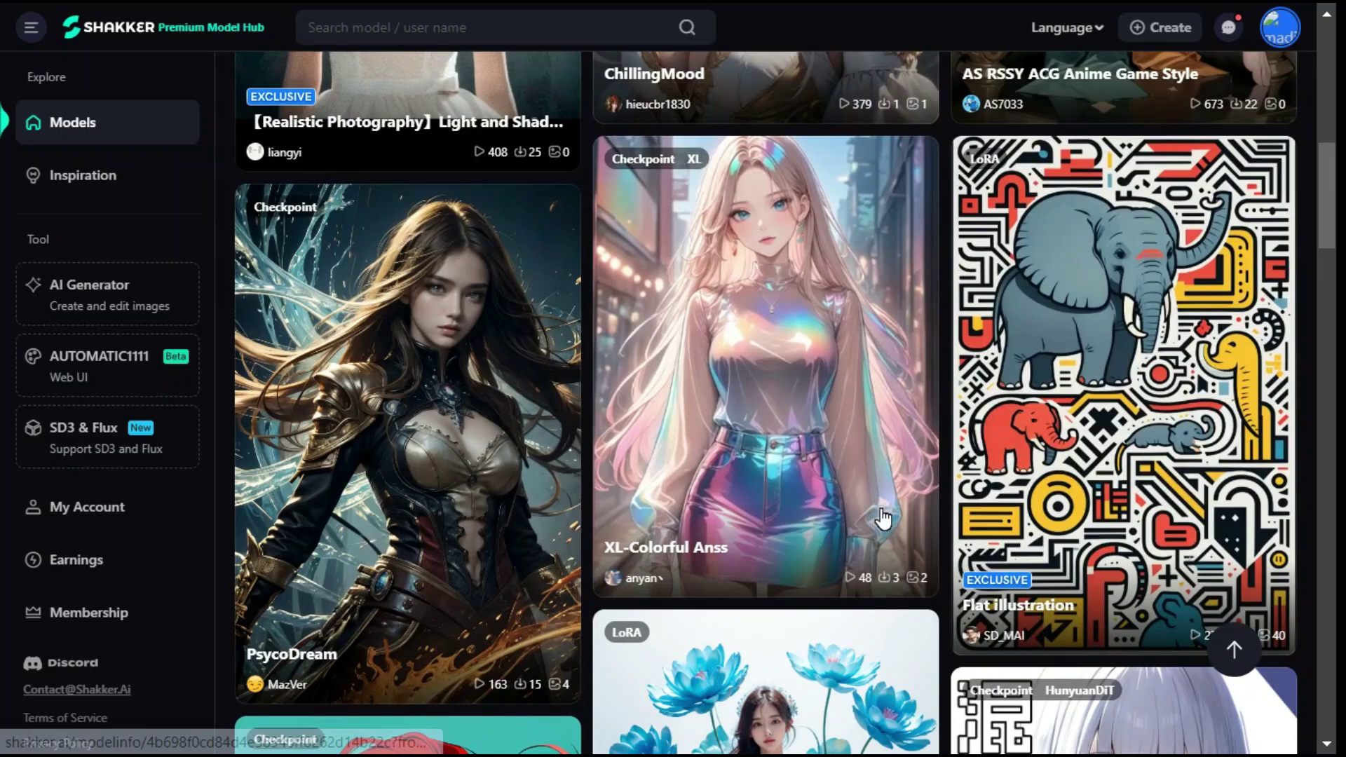
{"action": "scroll", "coordinate": [883, 518], "scroll_direction": "up", "scroll_amount": 10}
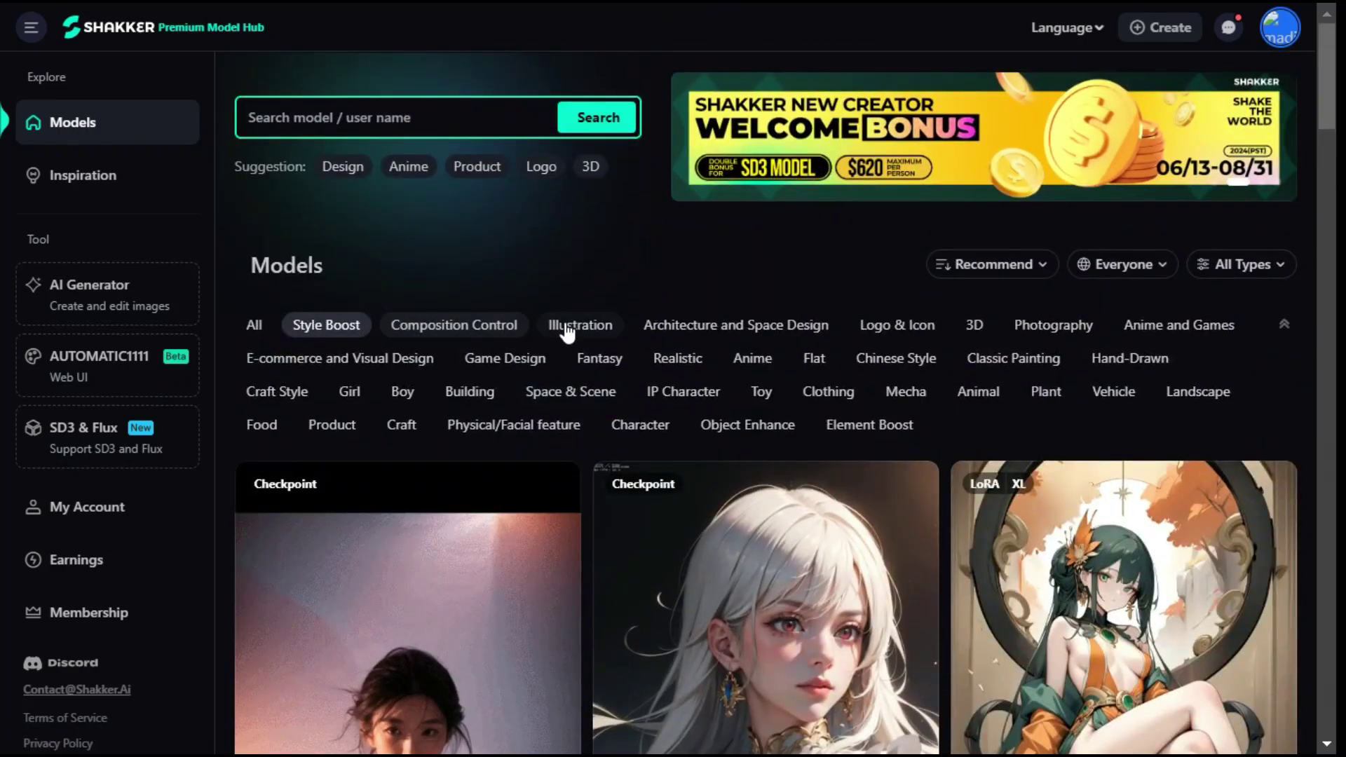
{"action": "left_click", "coordinate": [578, 326]}
{"action": "scroll", "coordinate": [1035, 491], "scroll_direction": "down", "scroll_amount": 10}
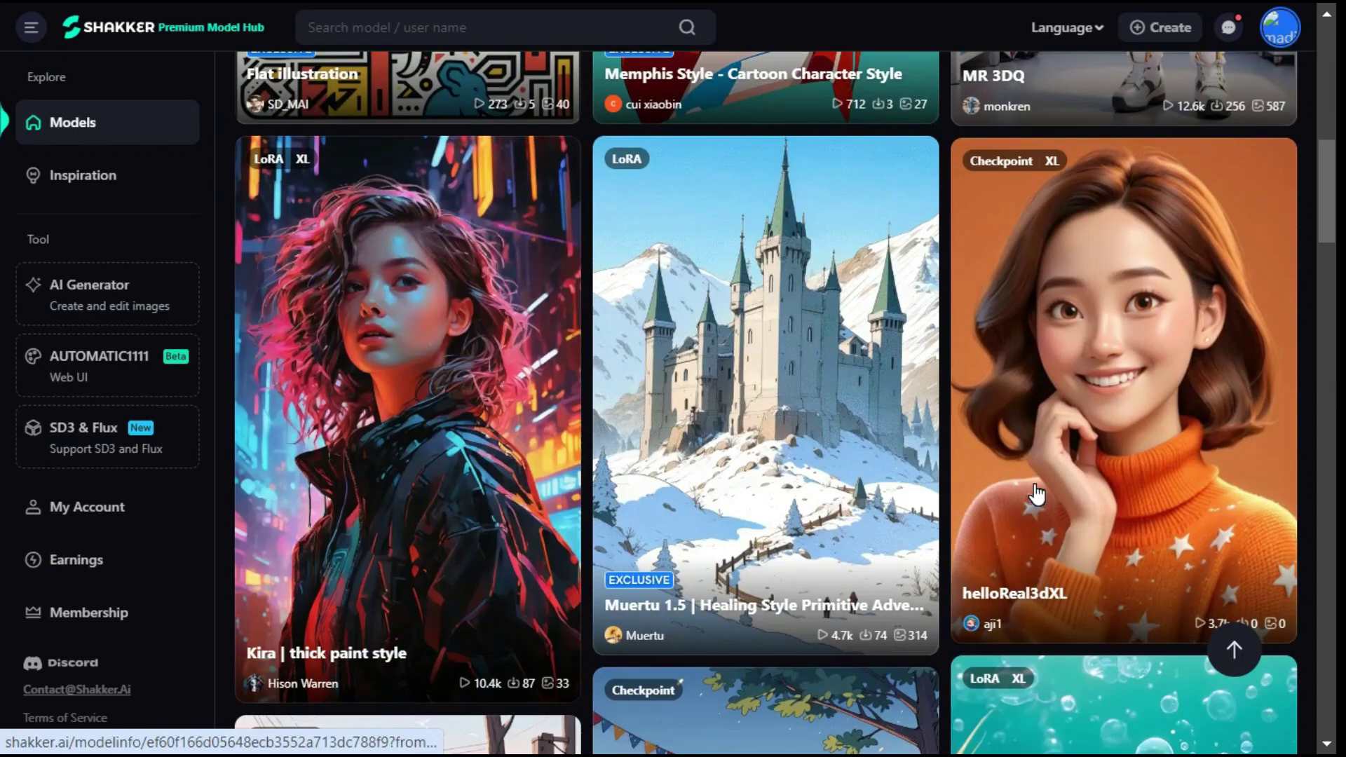
{"action": "scroll", "coordinate": [1004, 482], "scroll_direction": "up", "scroll_amount": 10}
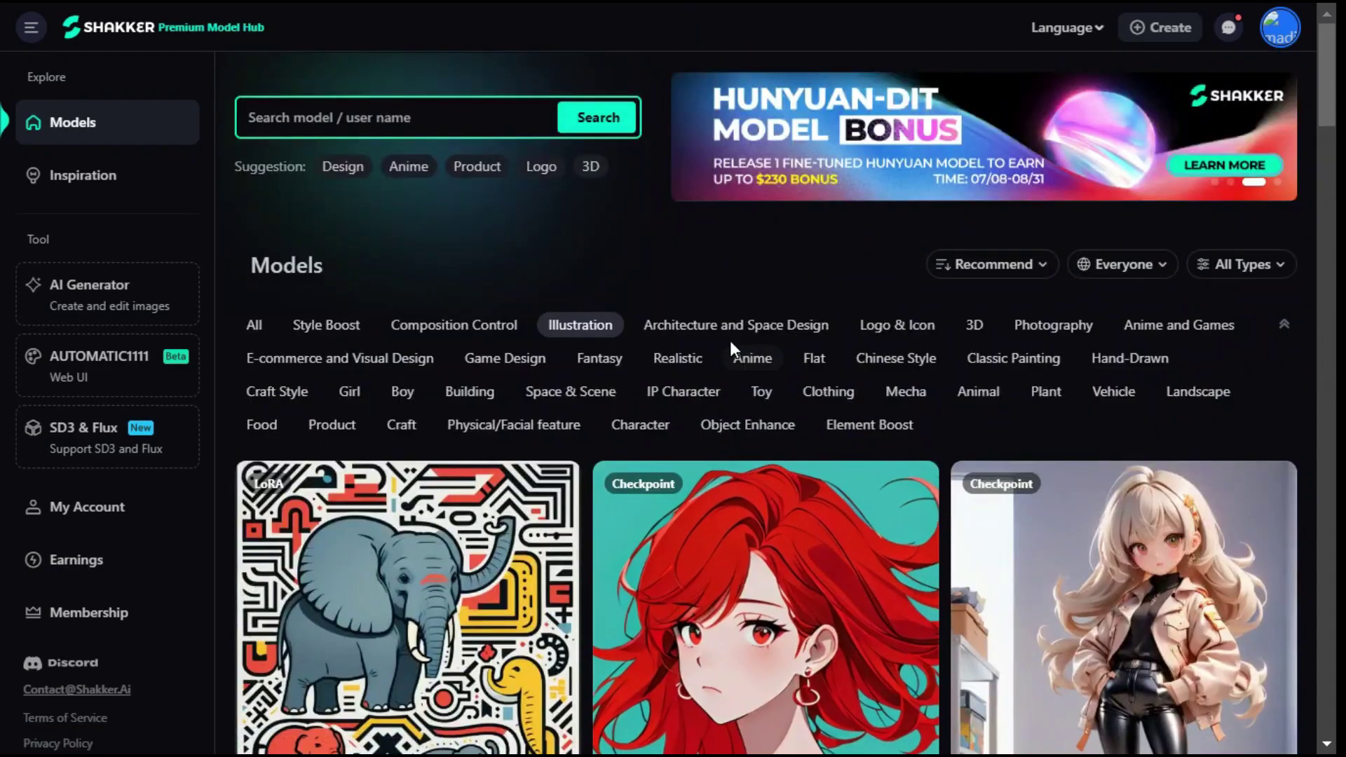
- Browse Architecture and Space Design models, then settle on the Photography category
{"action": "left_click", "coordinate": [742, 327]}
{"action": "scroll", "coordinate": [1016, 483], "scroll_direction": "down", "scroll_amount": 6}
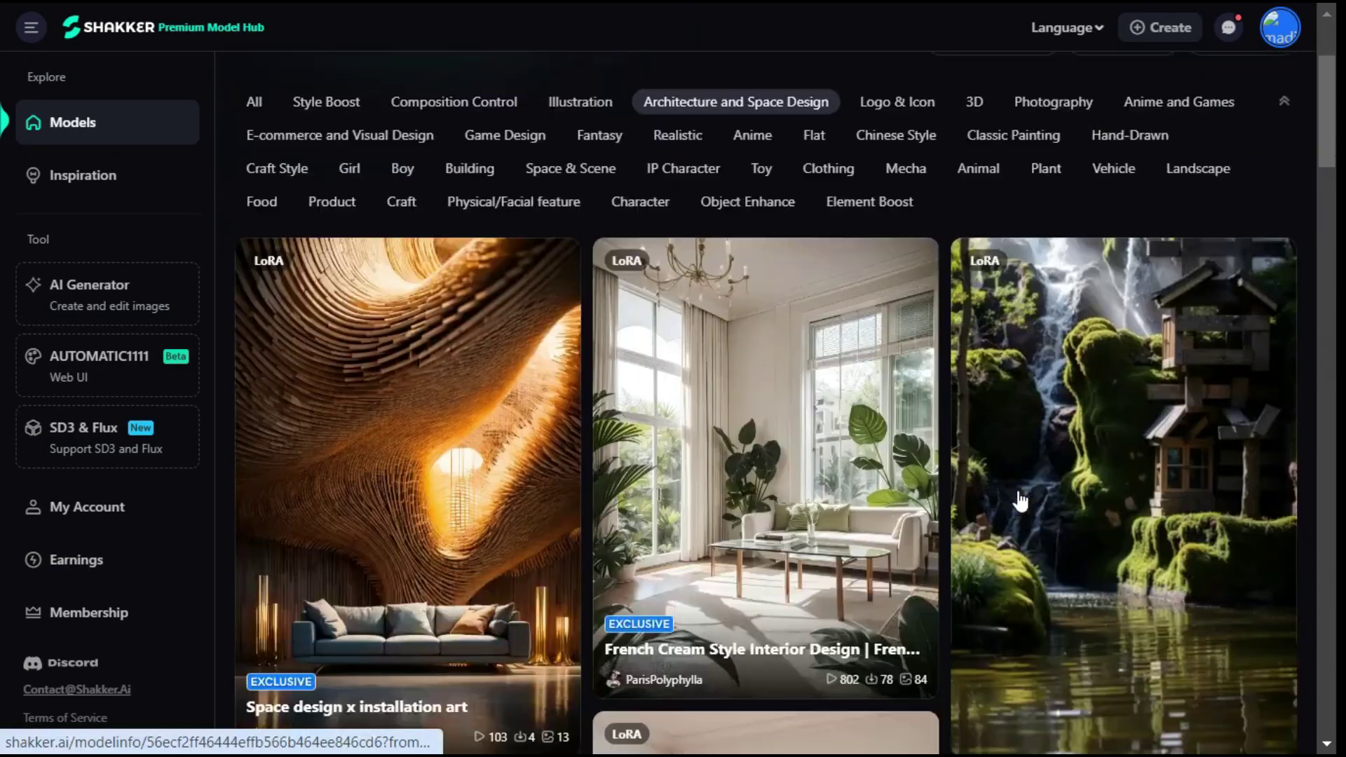
{"action": "scroll", "coordinate": [1114, 470], "scroll_direction": "down", "scroll_amount": 5}
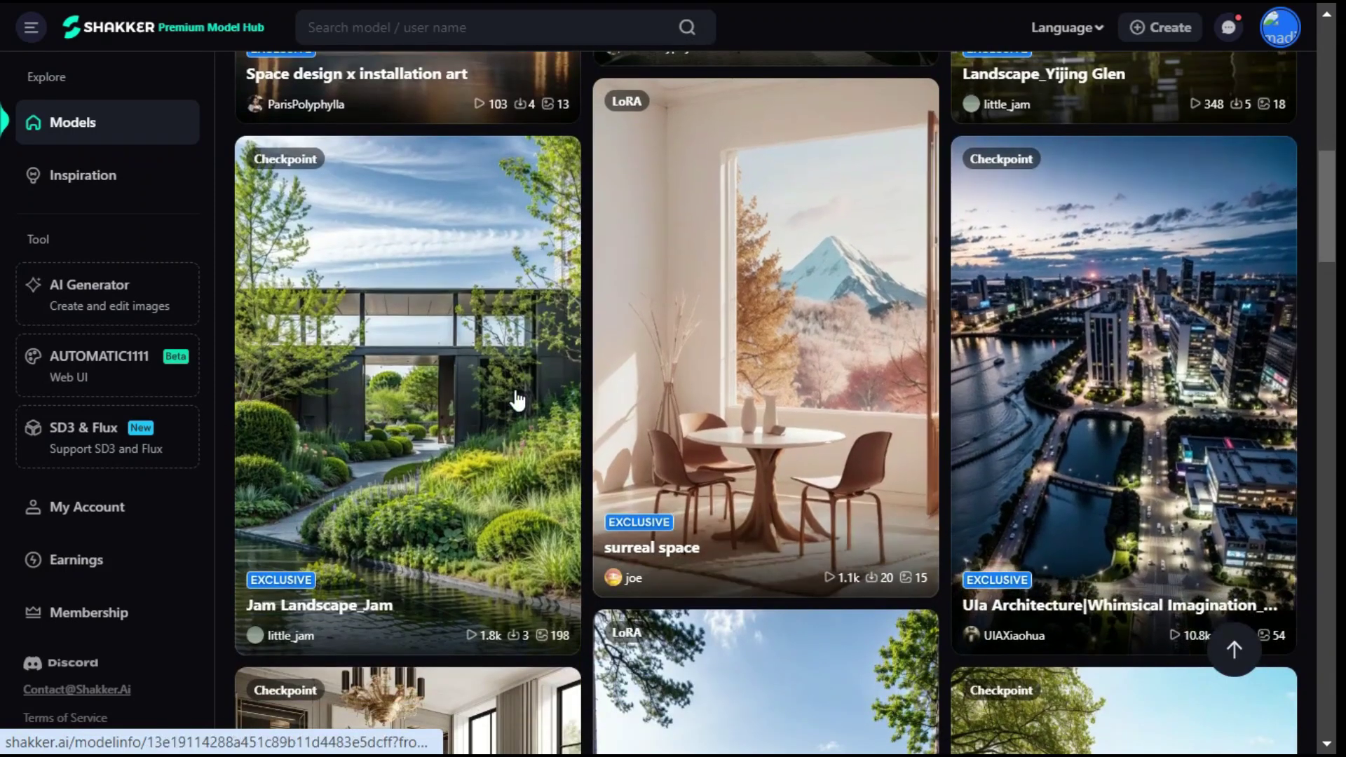
{"action": "scroll", "coordinate": [510, 418], "scroll_direction": "up", "scroll_amount": 1}
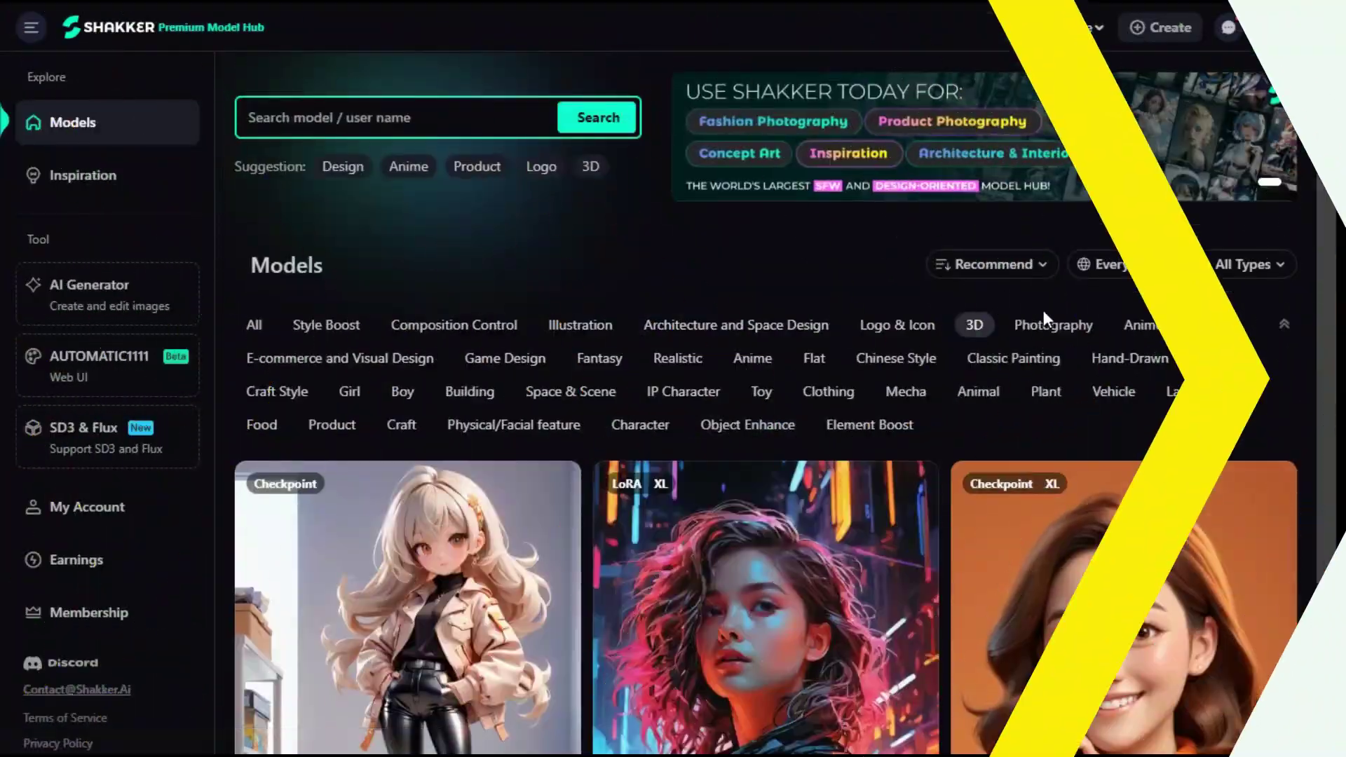
{"action": "left_click", "coordinate": [1049, 329]}
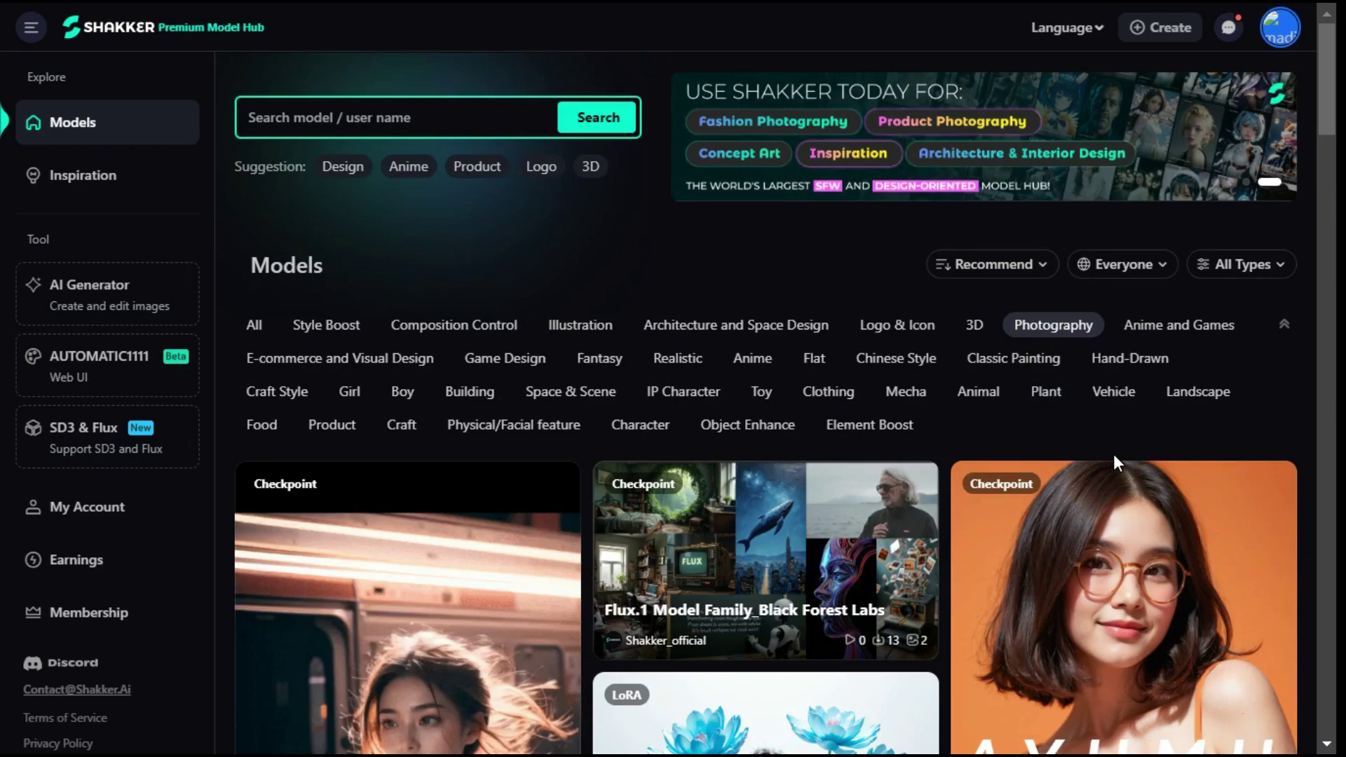
{"action": "scroll", "coordinate": [1114, 455], "scroll_direction": "down", "scroll_amount": 15}
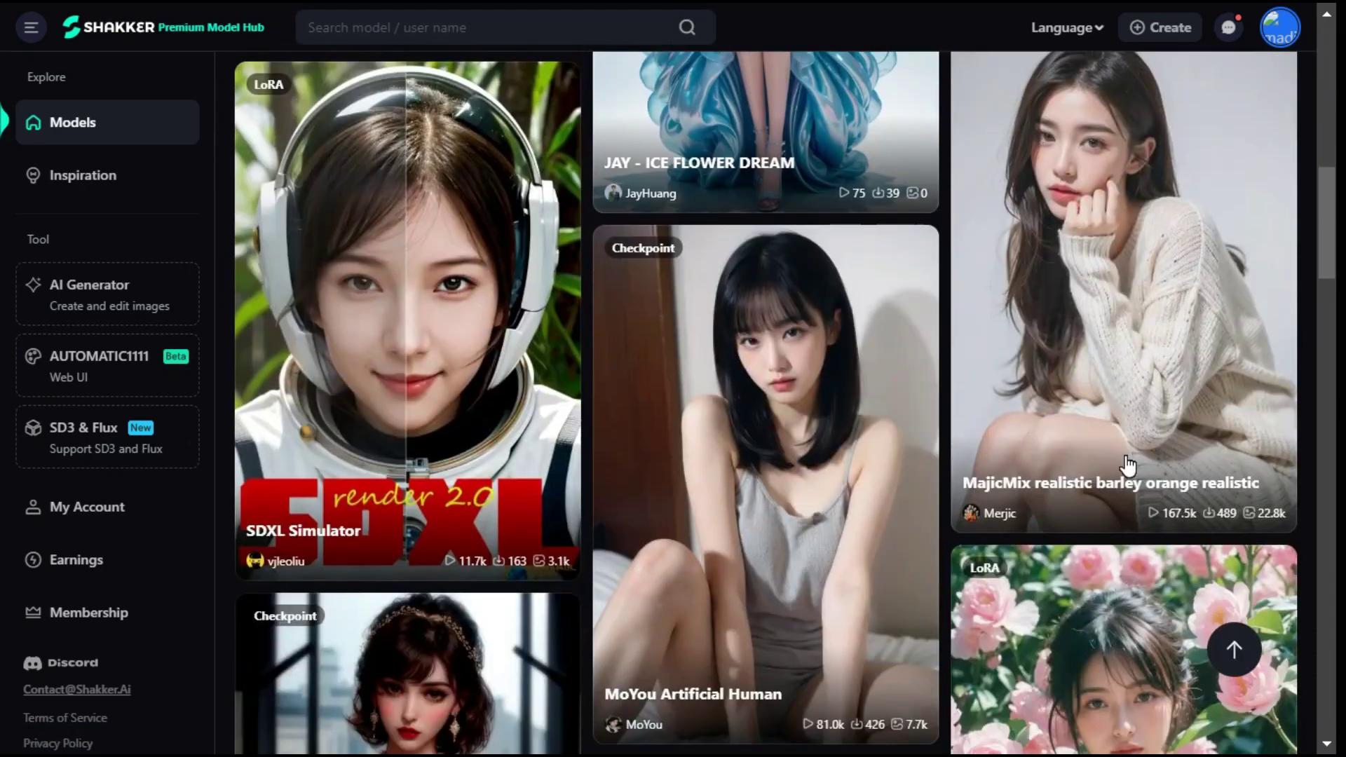
{"action": "scroll", "coordinate": [1127, 464], "scroll_direction": "up", "scroll_amount": 15}
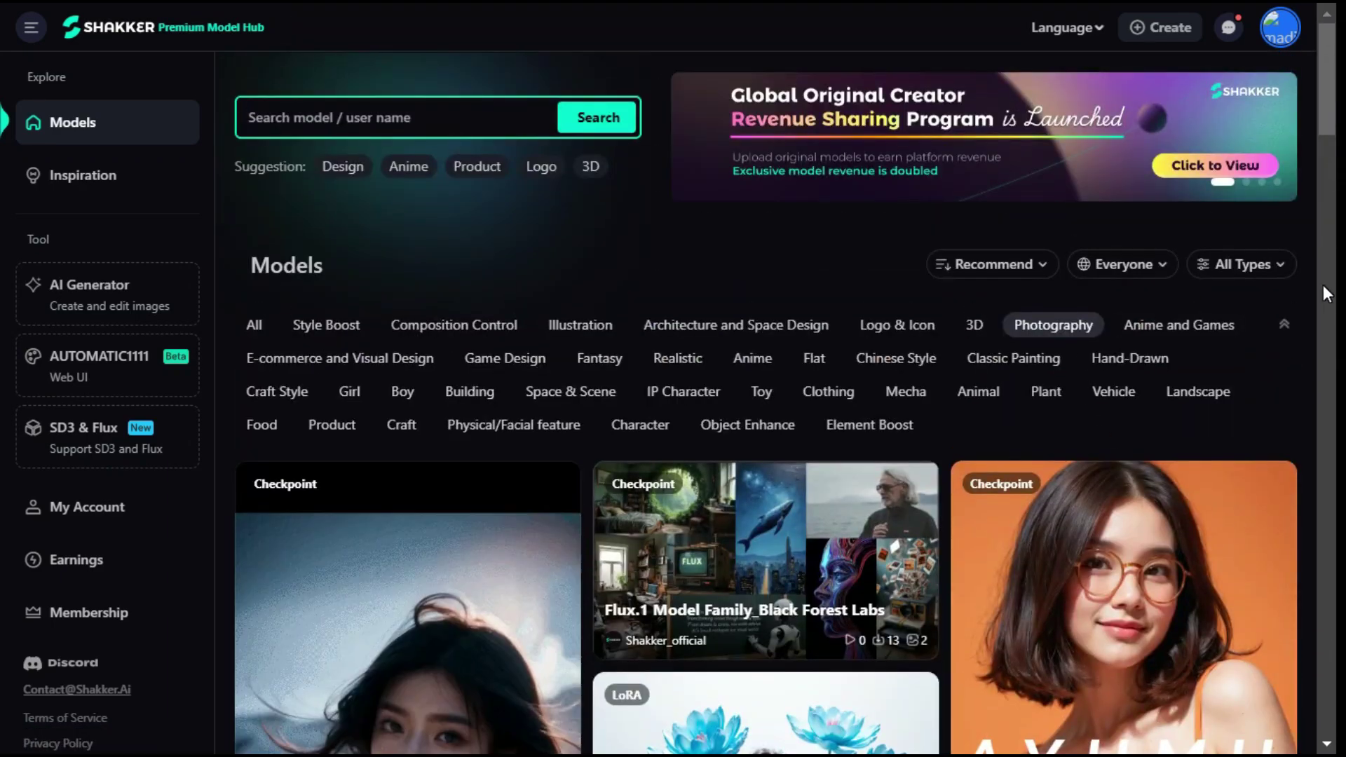
- Collapse the category row, open the type filters and limit models to SD 1.5
{"action": "left_click", "coordinate": [1294, 327]}
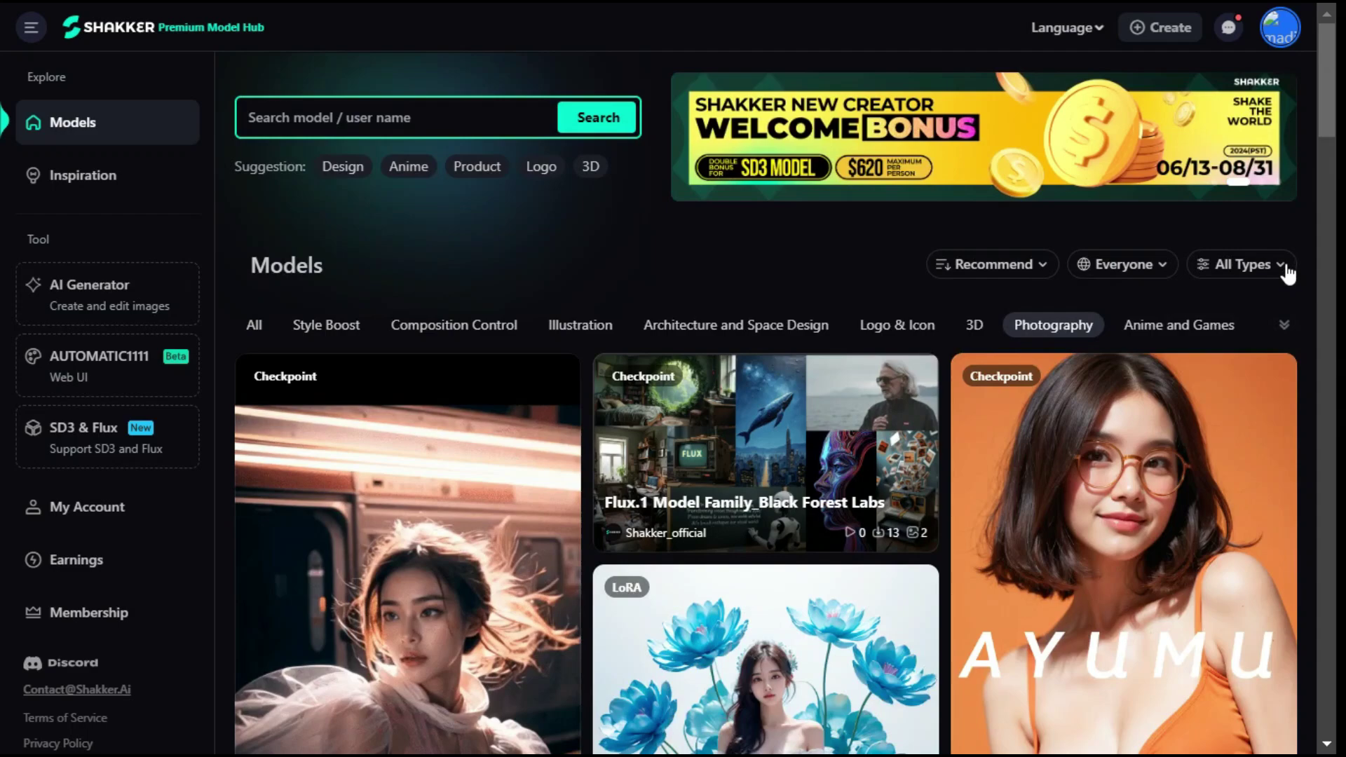
{"action": "left_click", "coordinate": [1286, 273]}
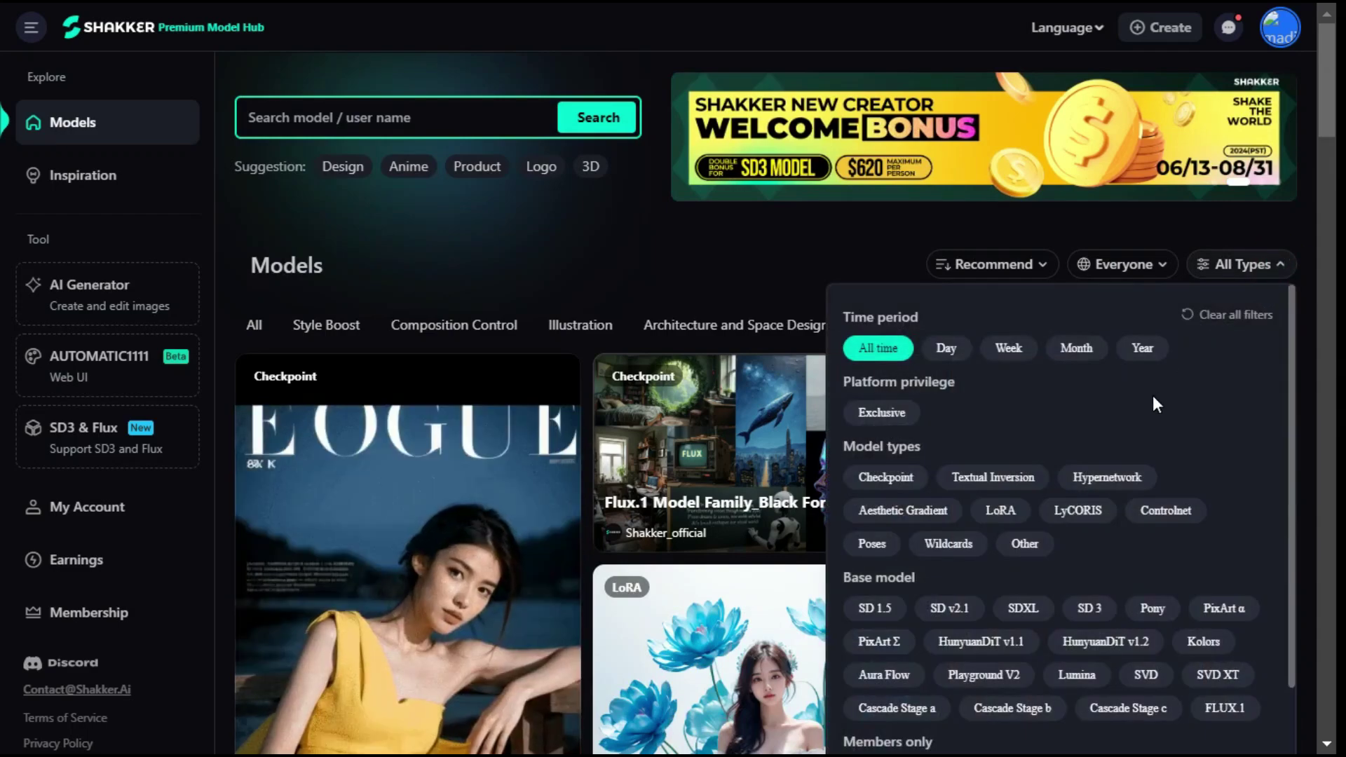
{"action": "scroll", "coordinate": [1152, 401], "scroll_direction": "down", "scroll_amount": 5}
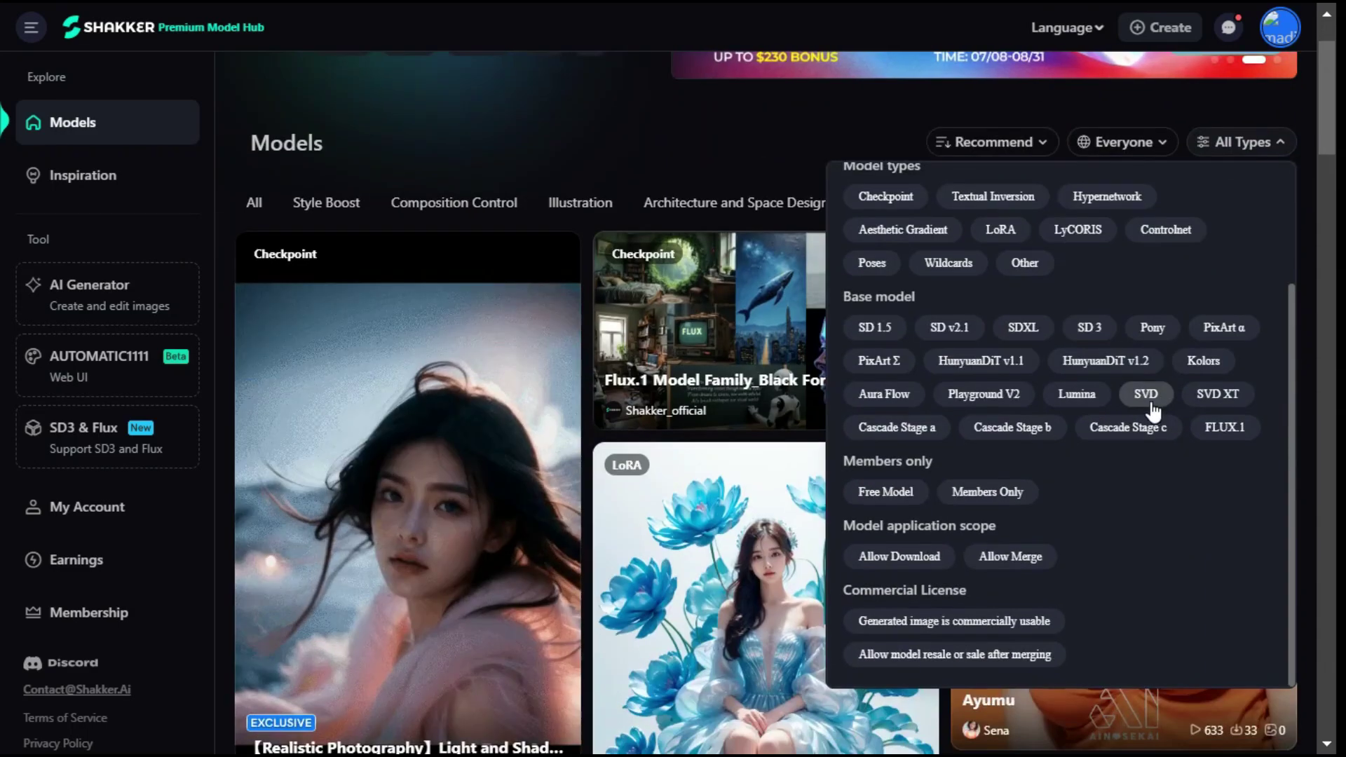
{"action": "left_click", "coordinate": [877, 331]}
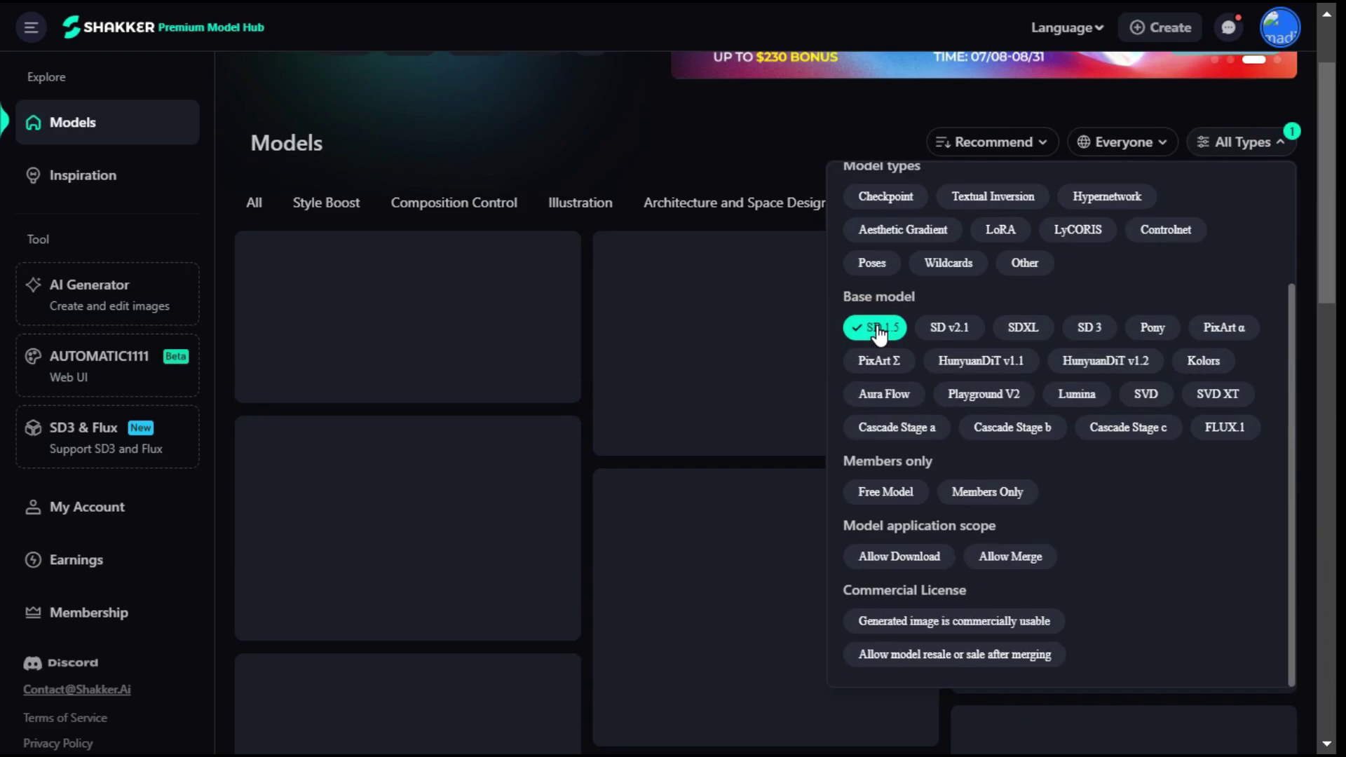
{"action": "scroll", "coordinate": [676, 389], "scroll_direction": "down", "scroll_amount": 4}
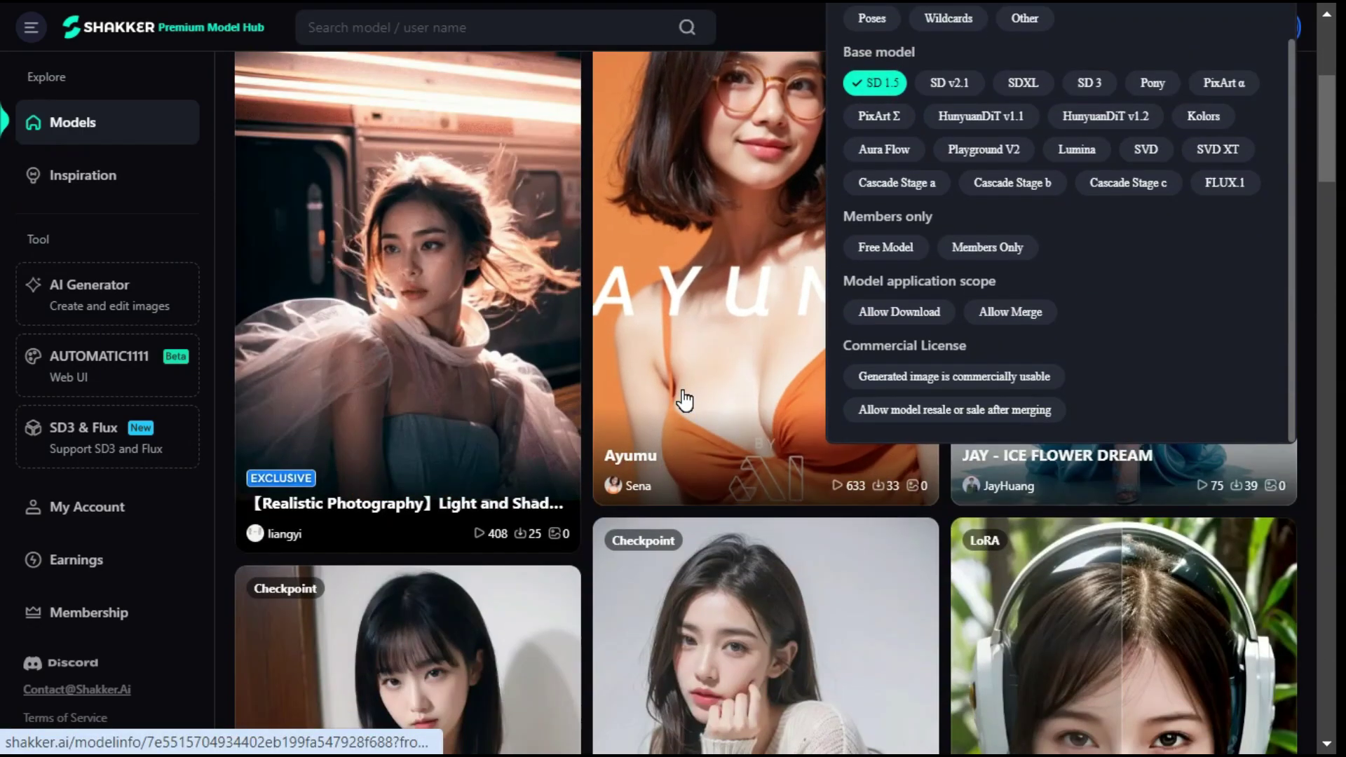
{"action": "scroll", "coordinate": [685, 396], "scroll_direction": "down", "scroll_amount": 3}
{"action": "scroll", "coordinate": [685, 396], "scroll_direction": "up", "scroll_amount": 10}
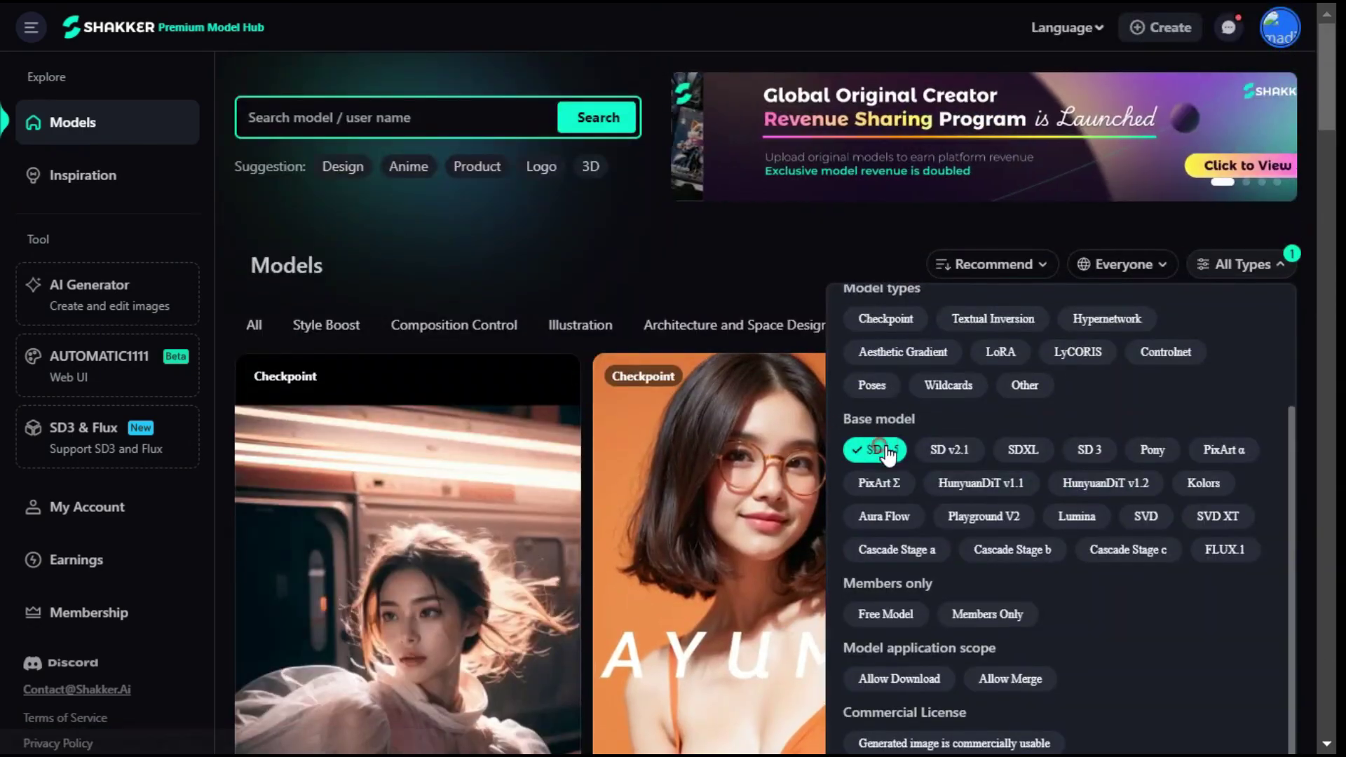
- Swap SD 1.5 for SD v2.1, then clear the SD v2.1 and SDXL base-model filters
{"action": "left_click", "coordinate": [885, 450]}
{"action": "left_click", "coordinate": [960, 450]}
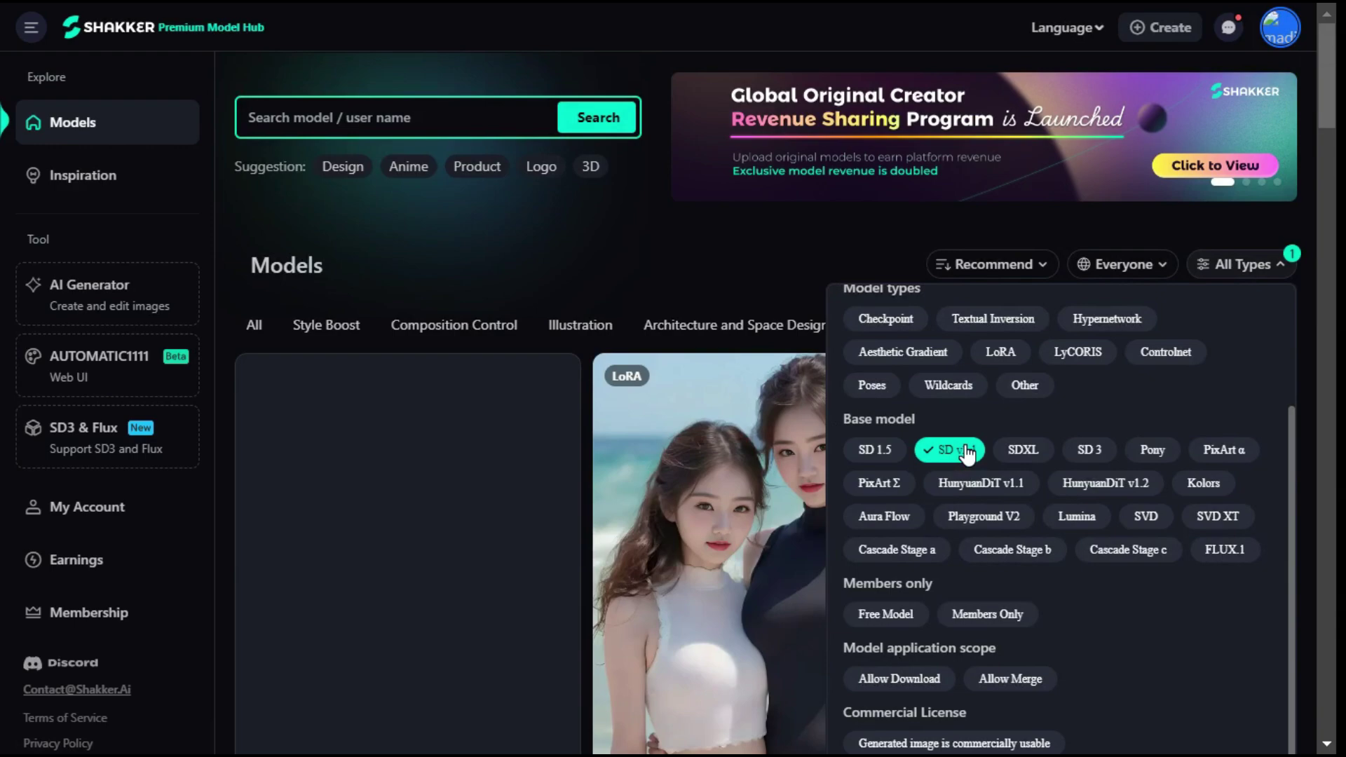
{"action": "left_click", "coordinate": [968, 452]}
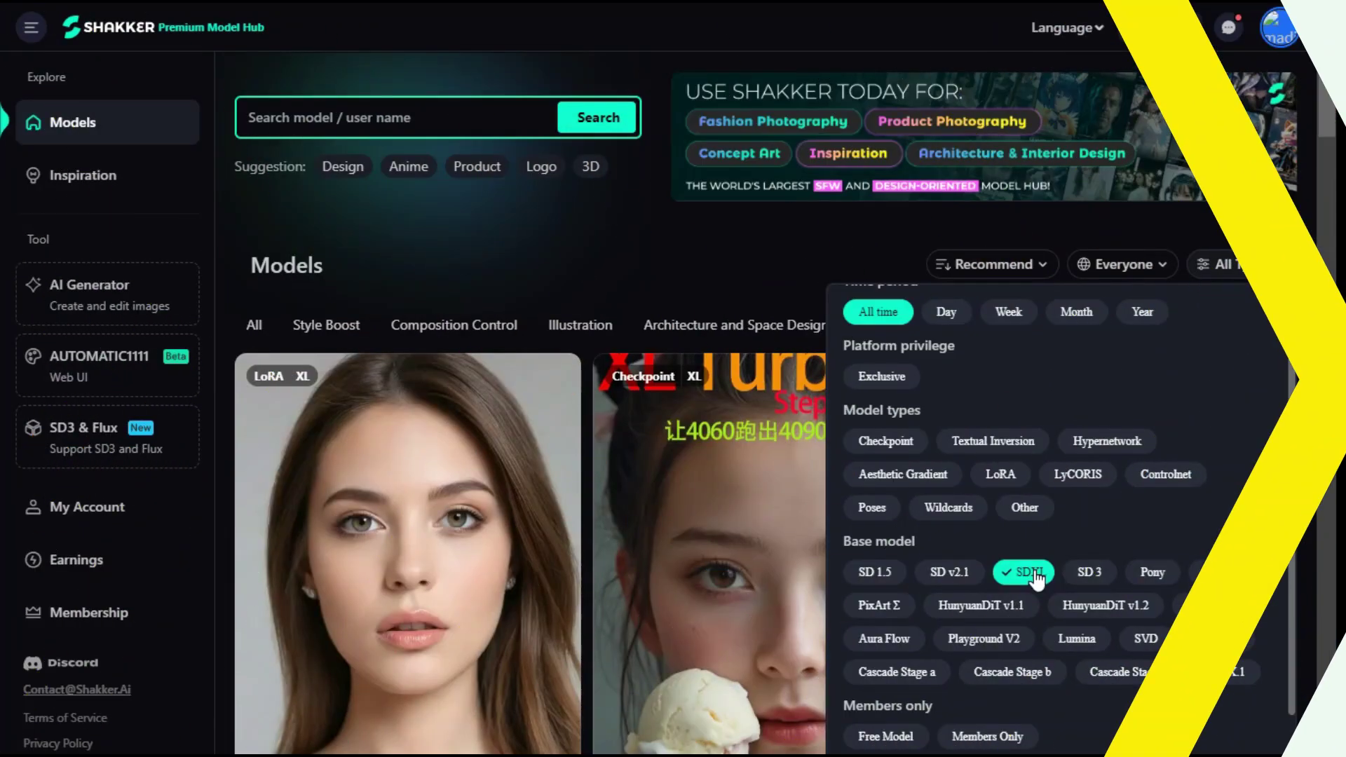
{"action": "left_click", "coordinate": [1022, 572]}
{"action": "scroll", "coordinate": [1134, 517], "scroll_direction": "up", "scroll_amount": 1}
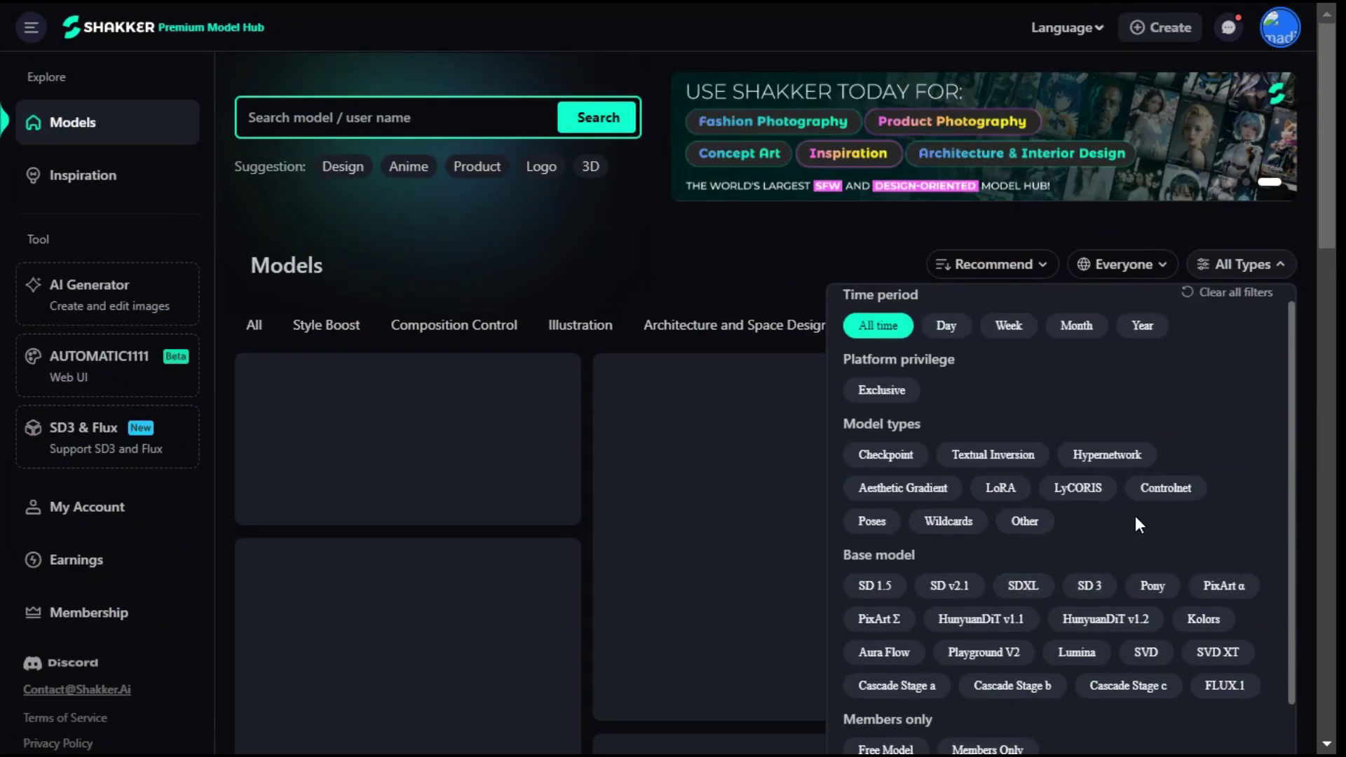
- Toggle the Checkpoint and LoRA model-type filters on and off
{"action": "left_click", "coordinate": [903, 483]}
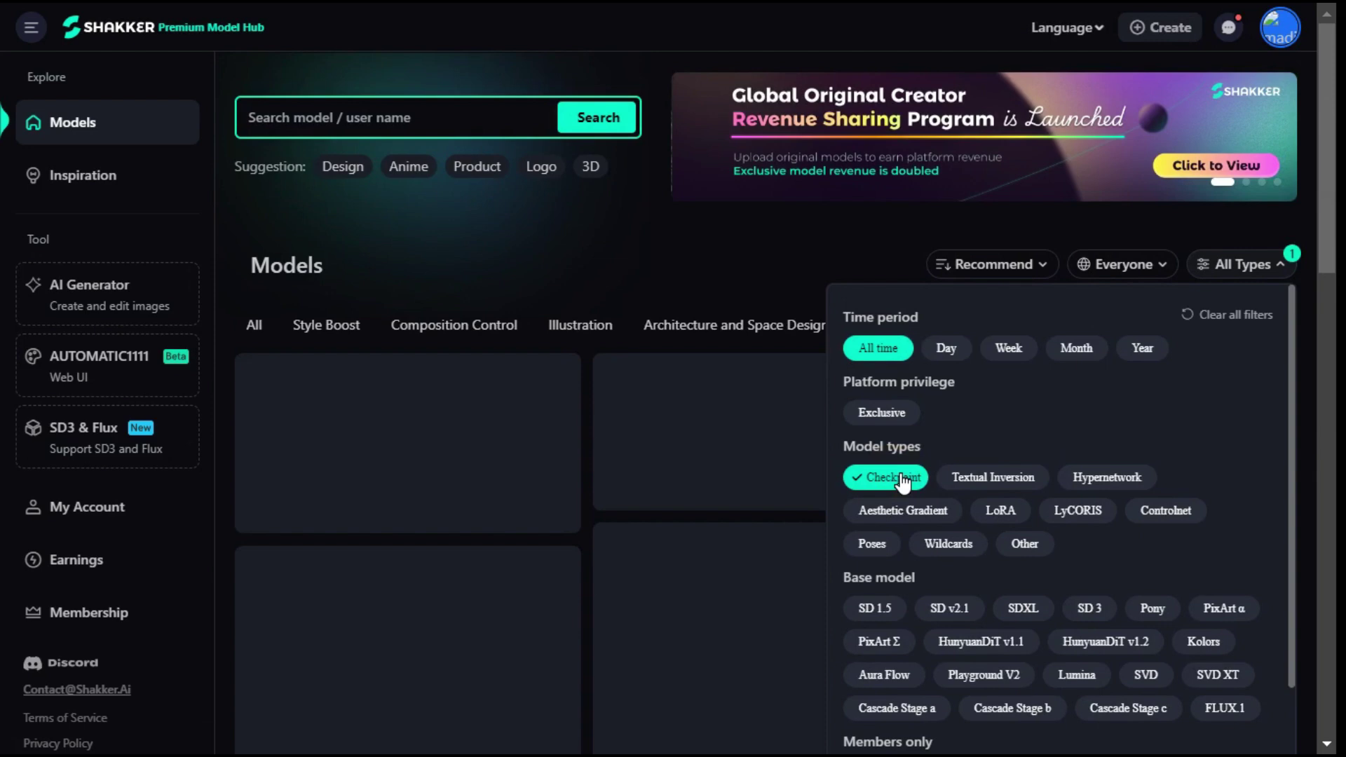
{"action": "left_click", "coordinate": [884, 476]}
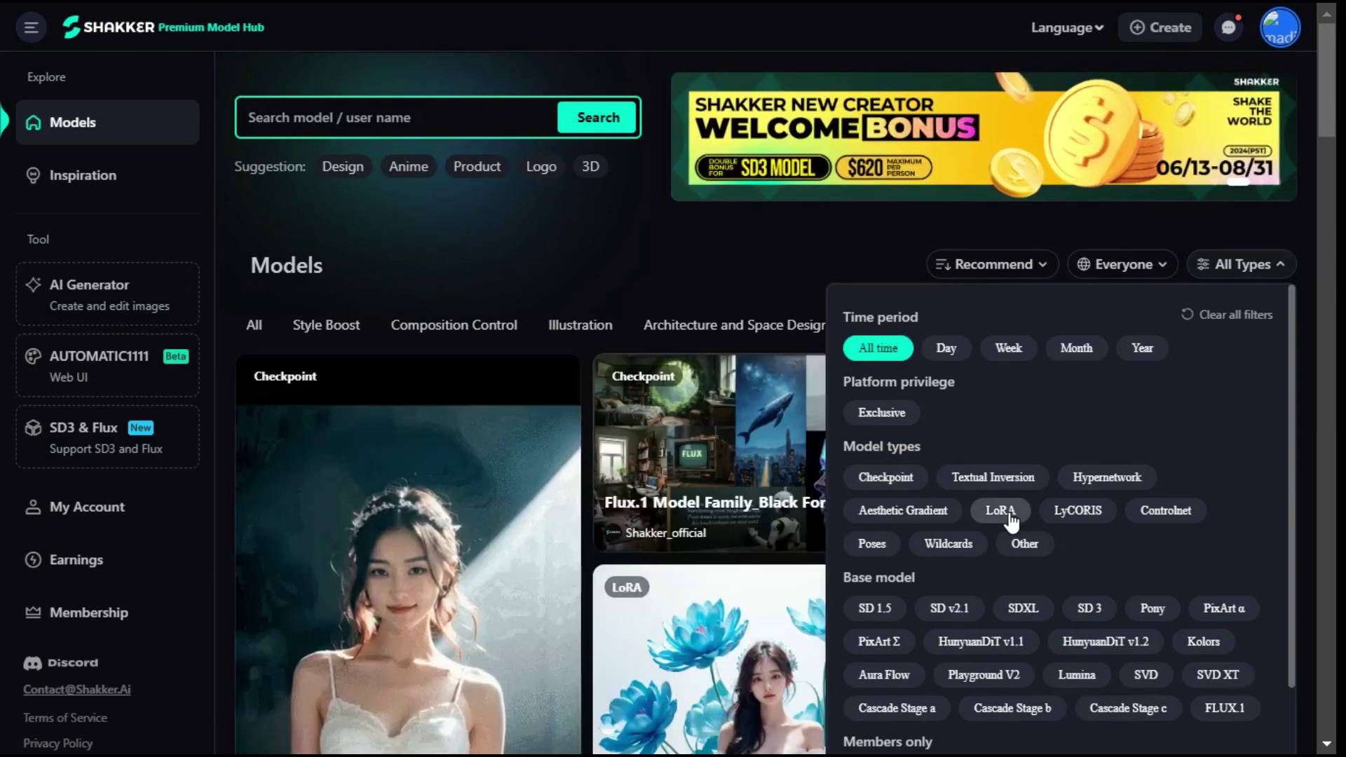
{"action": "left_click", "coordinate": [1002, 511]}
{"action": "left_click", "coordinate": [1002, 511]}
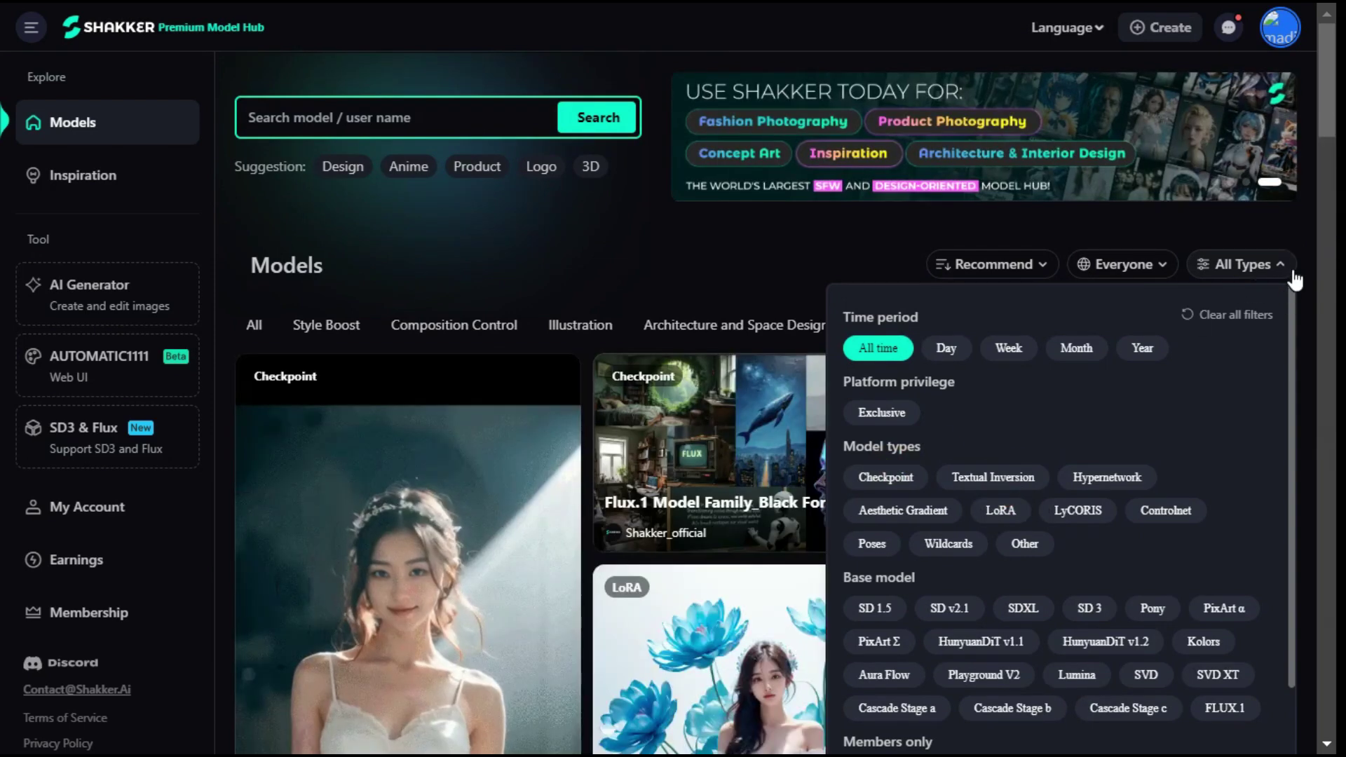
- Close the filters and look over the Create > Model upload form
{"action": "left_click", "coordinate": [1283, 268]}
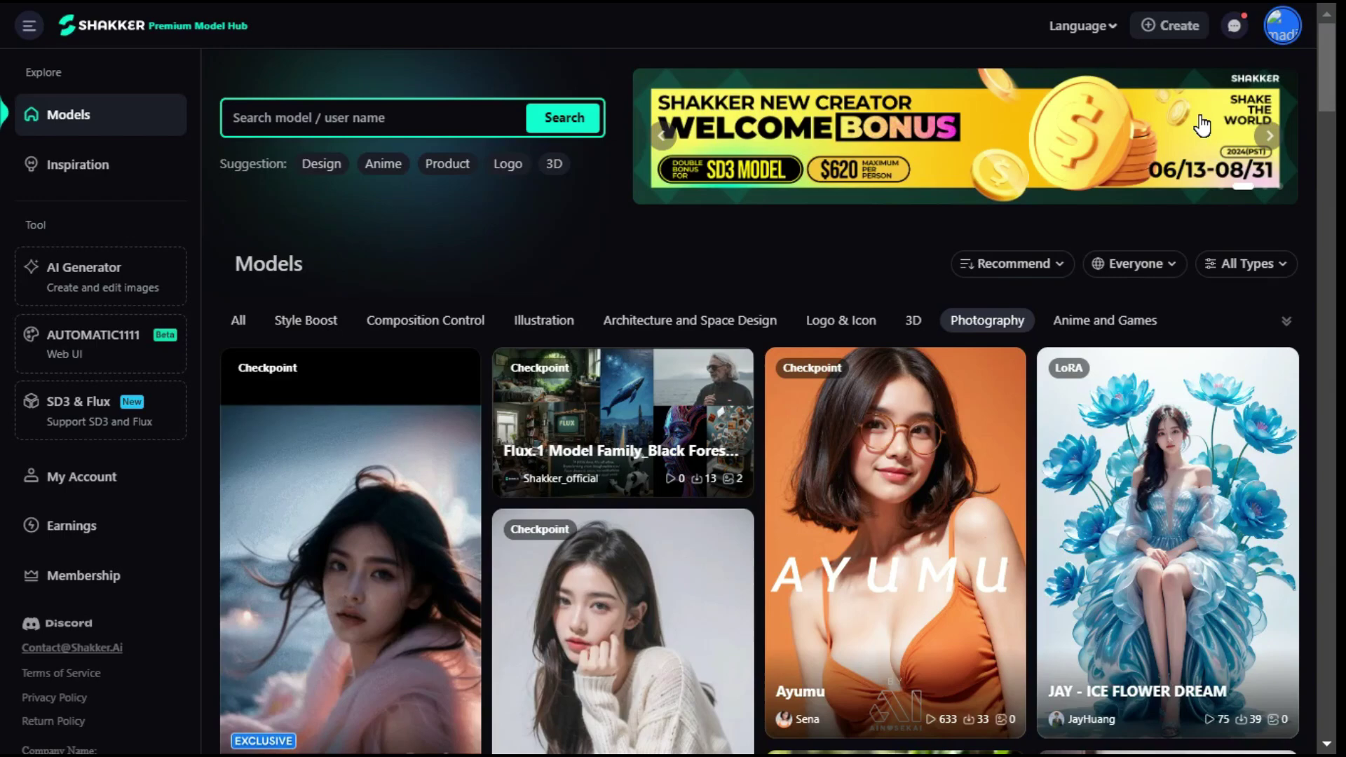
{"action": "left_click", "coordinate": [1168, 26]}
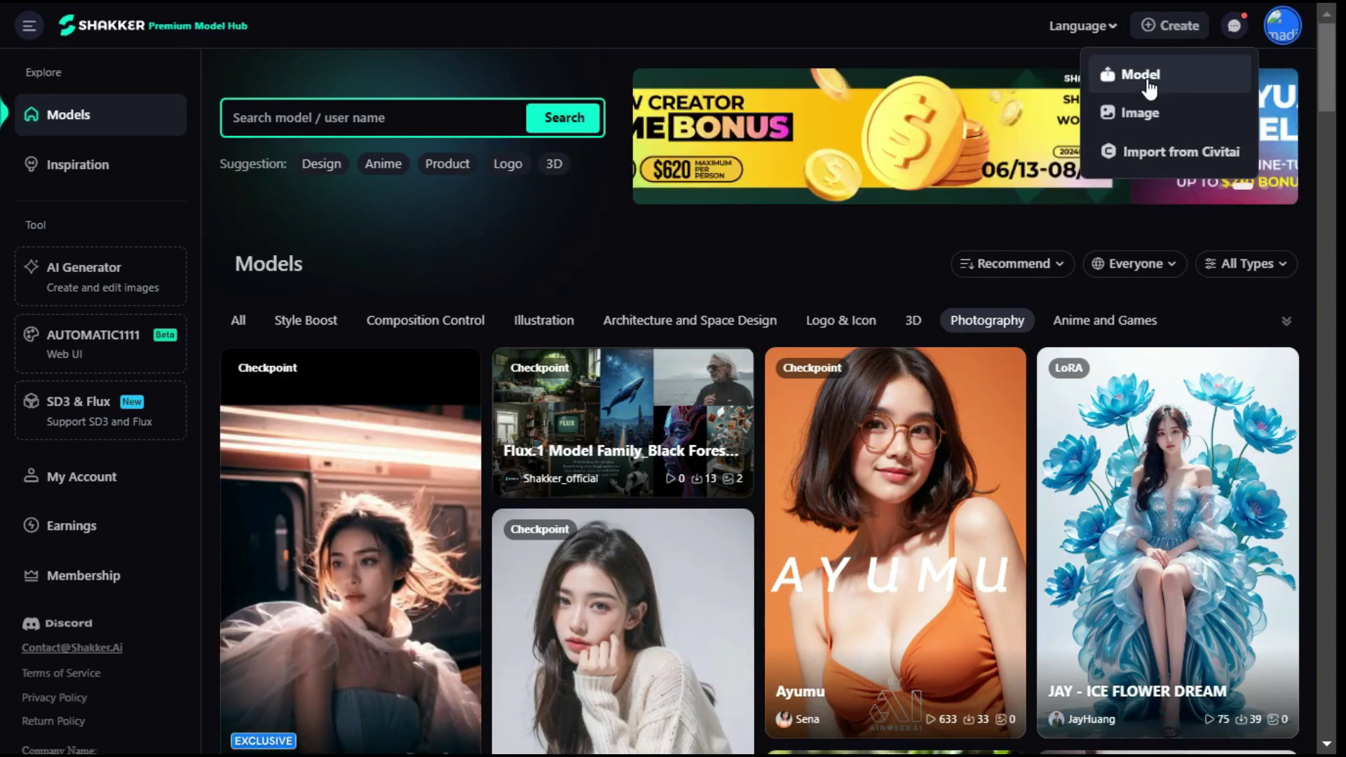
{"action": "left_click", "coordinate": [1140, 74]}
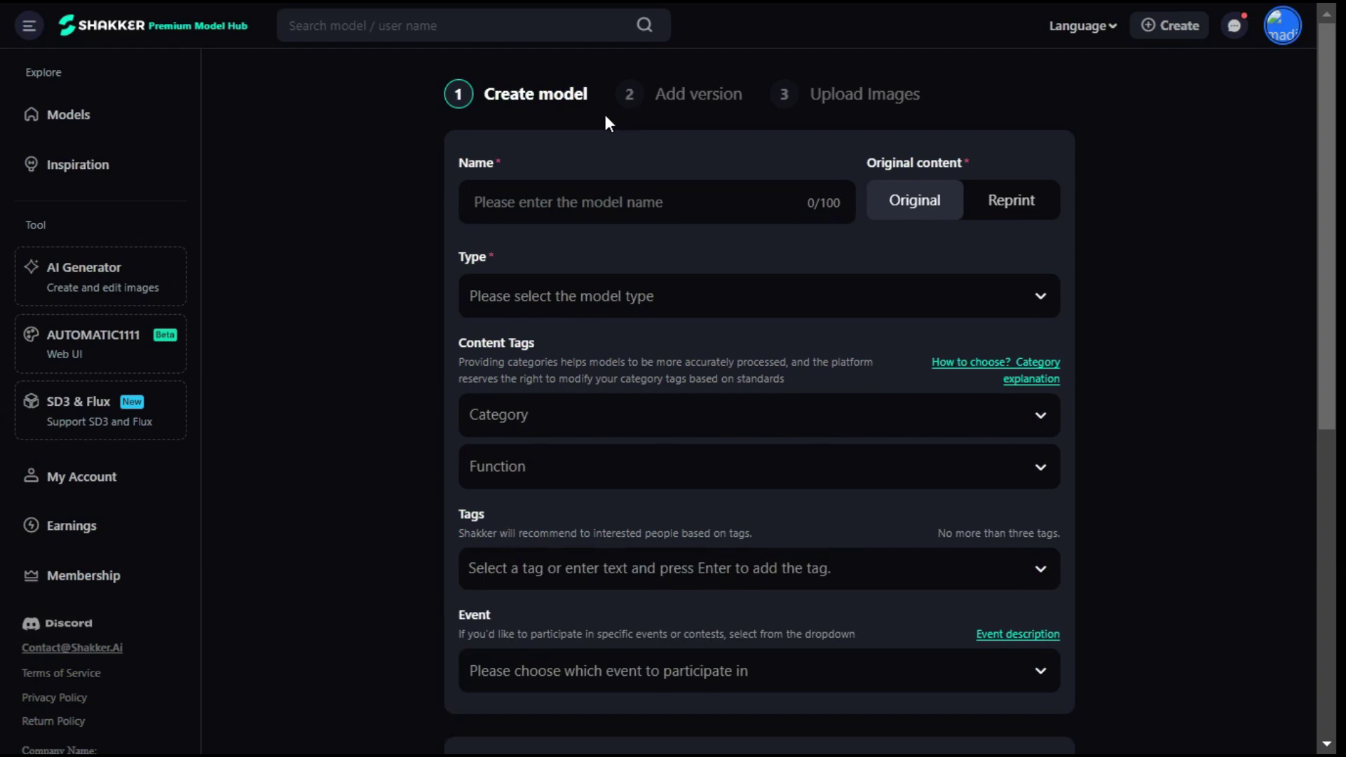
{"action": "left_click", "coordinate": [591, 202]}
{"action": "scroll", "coordinate": [554, 476], "scroll_direction": "down", "scroll_amount": 3}
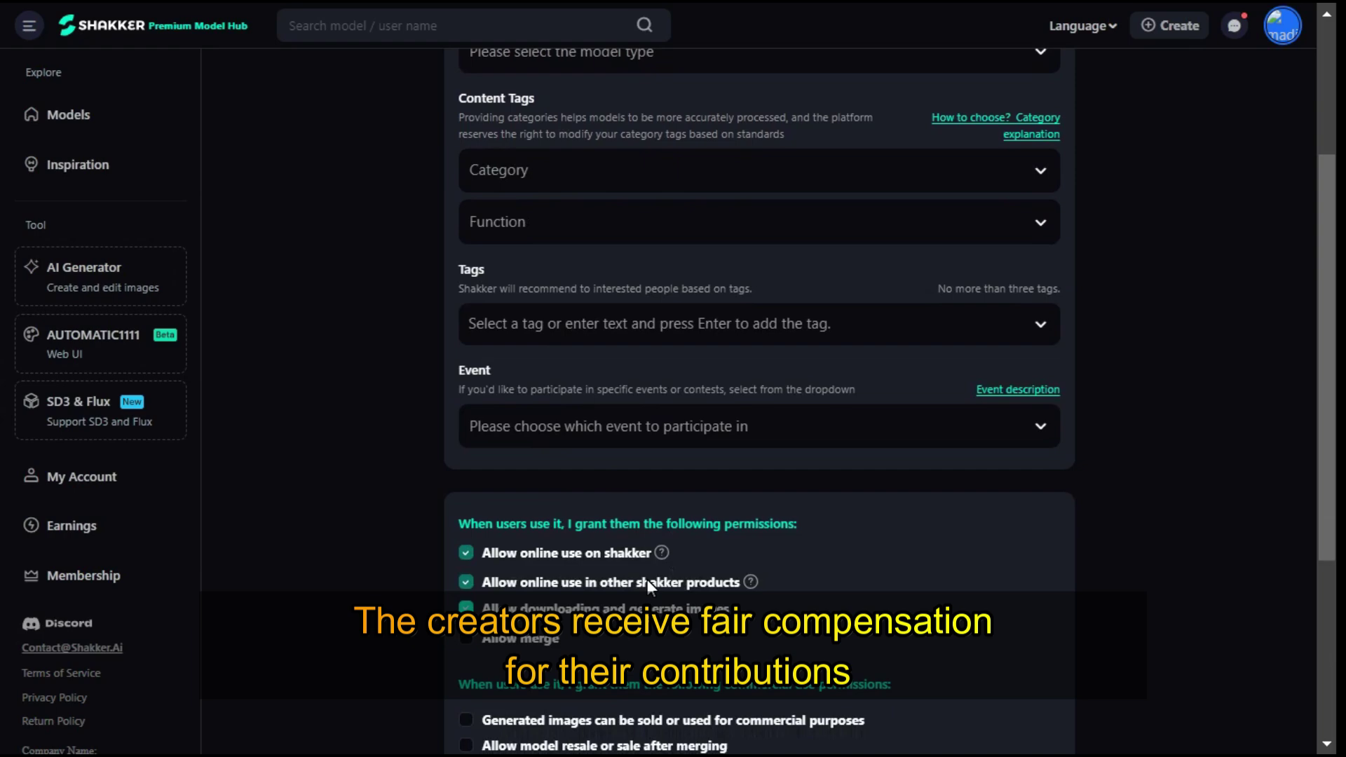
{"action": "scroll", "coordinate": [646, 579], "scroll_direction": "down", "scroll_amount": 2}
{"action": "scroll", "coordinate": [645, 578], "scroll_direction": "down", "scroll_amount": 2}
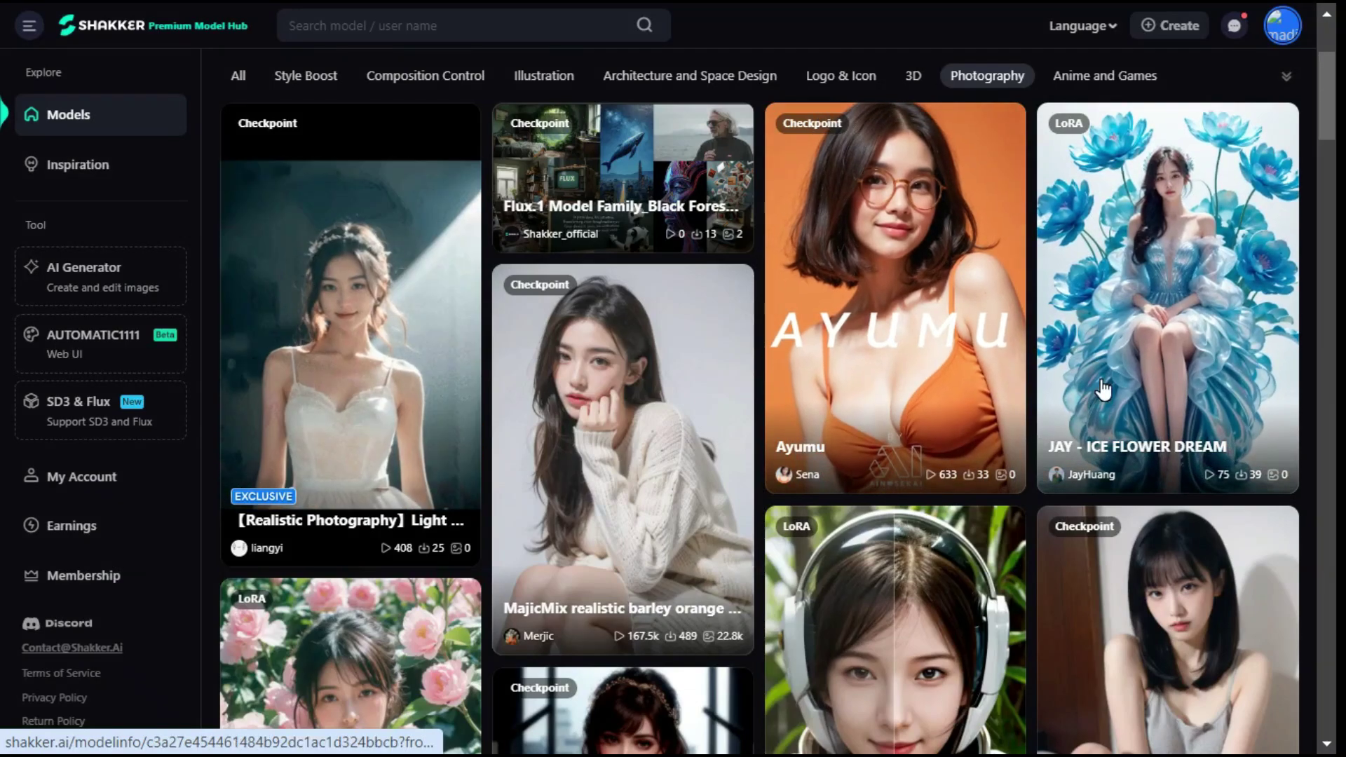
{"action": "scroll", "coordinate": [1103, 388], "scroll_direction": "up", "scroll_amount": 2}
{"action": "scroll", "coordinate": [1099, 384], "scroll_direction": "up", "scroll_amount": 1}
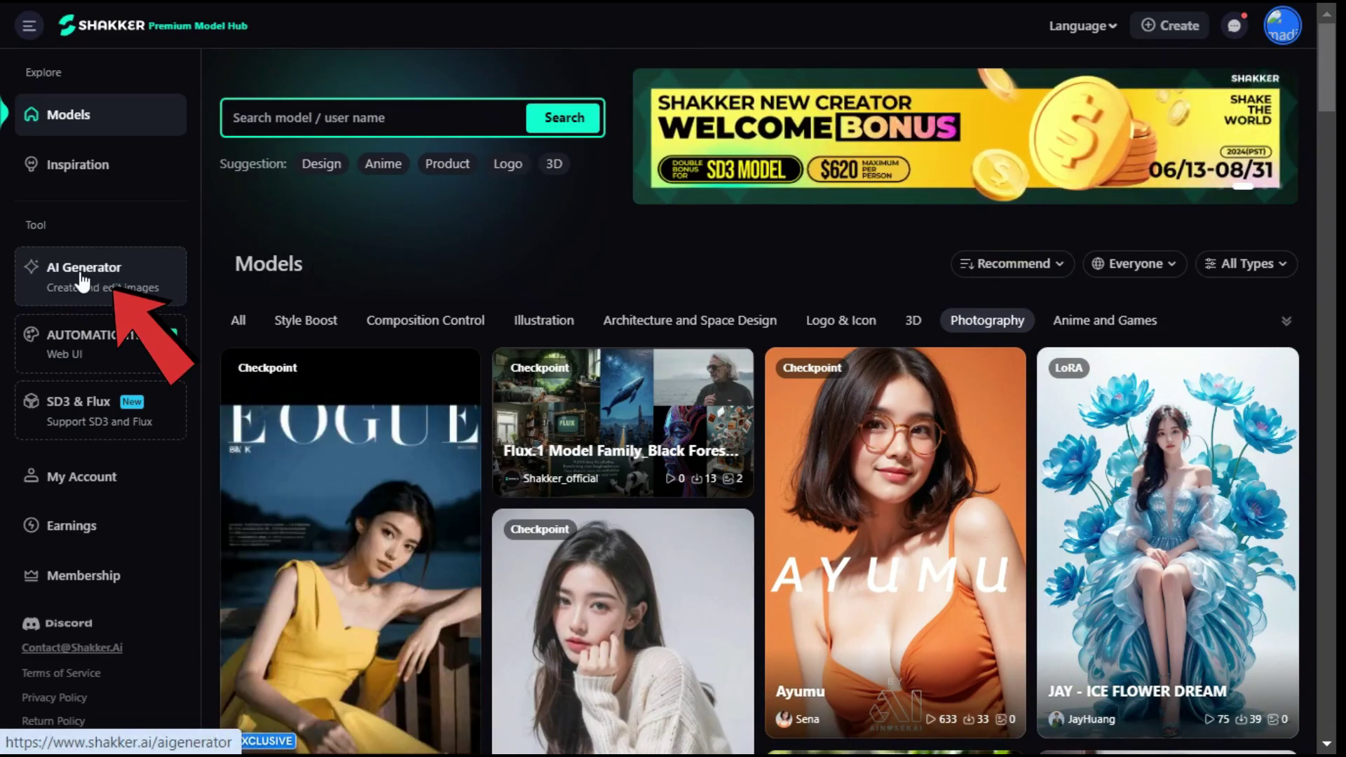
{"action": "scroll", "coordinate": [907, 330], "scroll_direction": "down", "scroll_amount": 6}
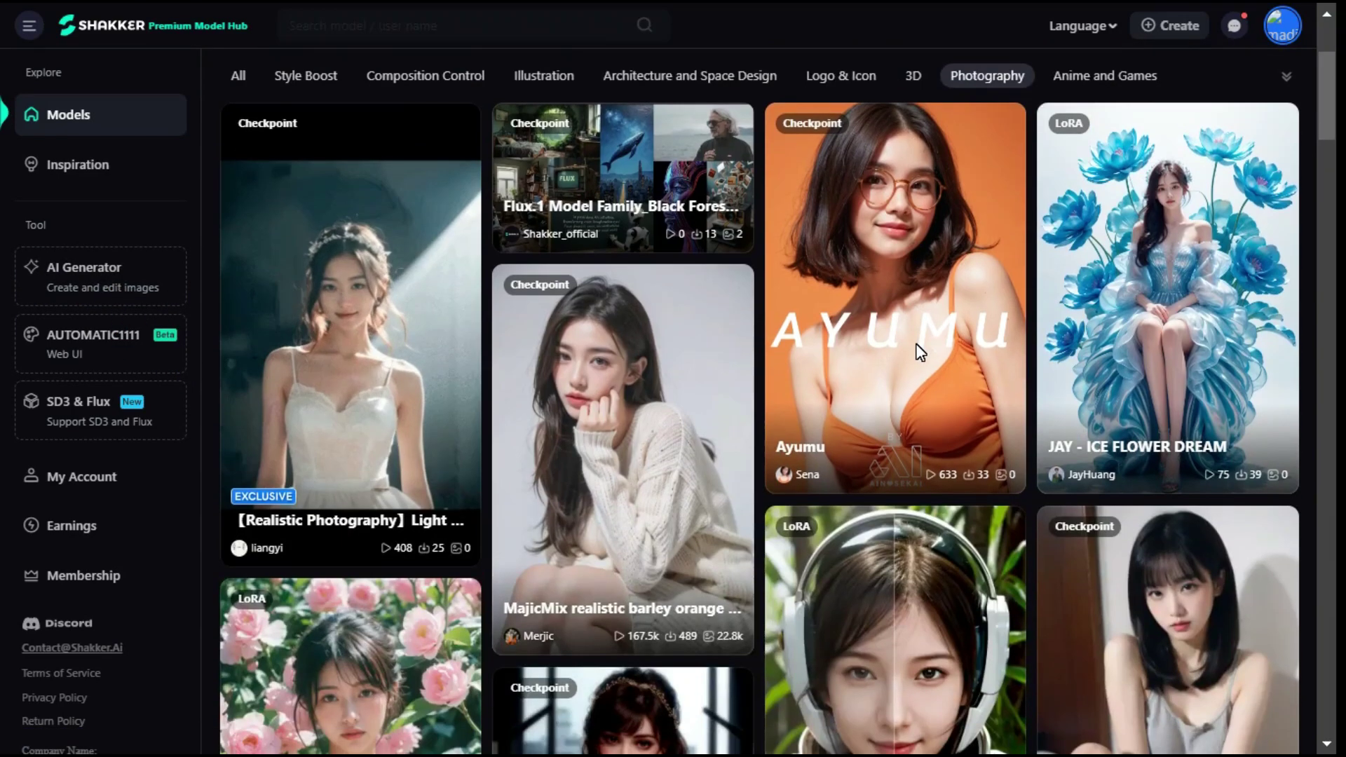
{"action": "scroll", "coordinate": [916, 357], "scroll_direction": "down", "scroll_amount": 8}
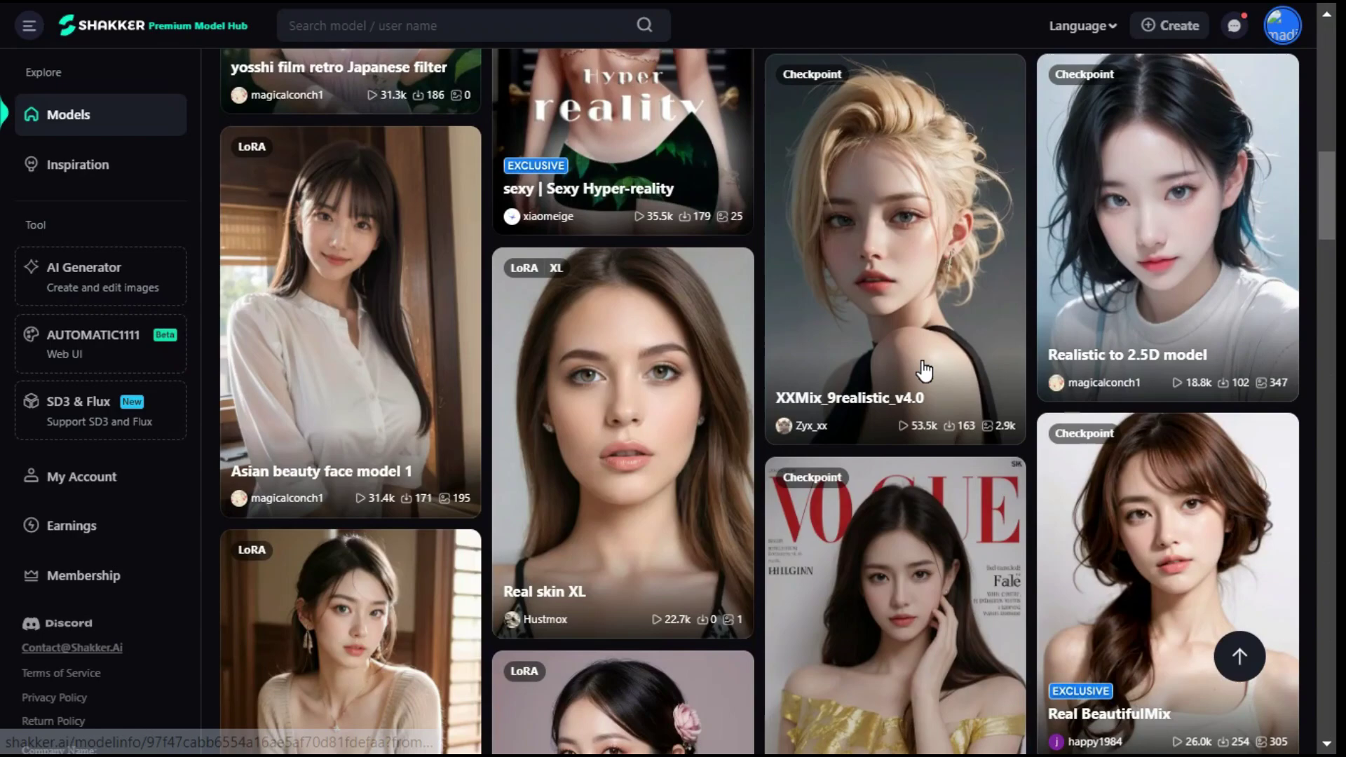
{"action": "scroll", "coordinate": [915, 360], "scroll_direction": "down", "scroll_amount": 3}
{"action": "scroll", "coordinate": [646, 231], "scroll_direction": "up", "scroll_amount": 2}
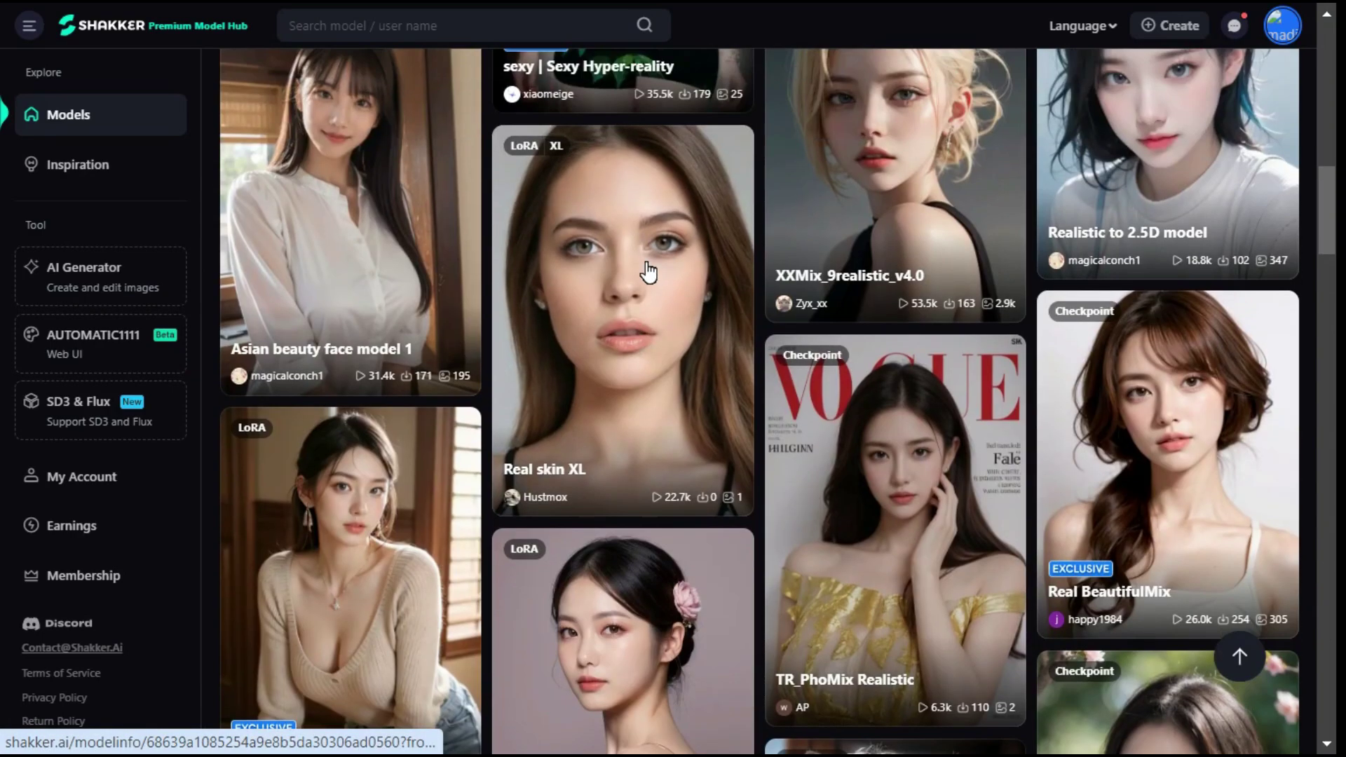
- Open the Real skin XL model page and review a sample image's info and licence
{"action": "left_click", "coordinate": [641, 264]}
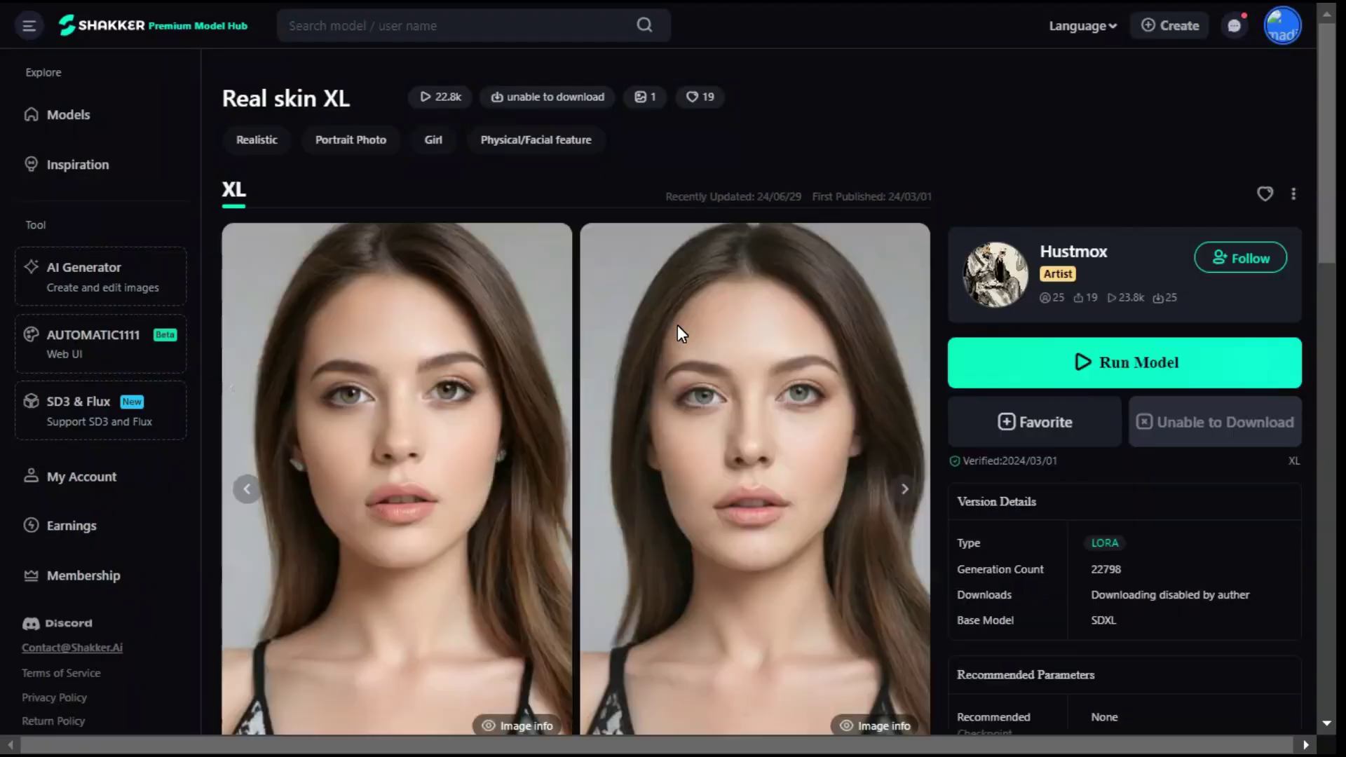
{"action": "scroll", "coordinate": [756, 425], "scroll_direction": "down", "scroll_amount": 2}
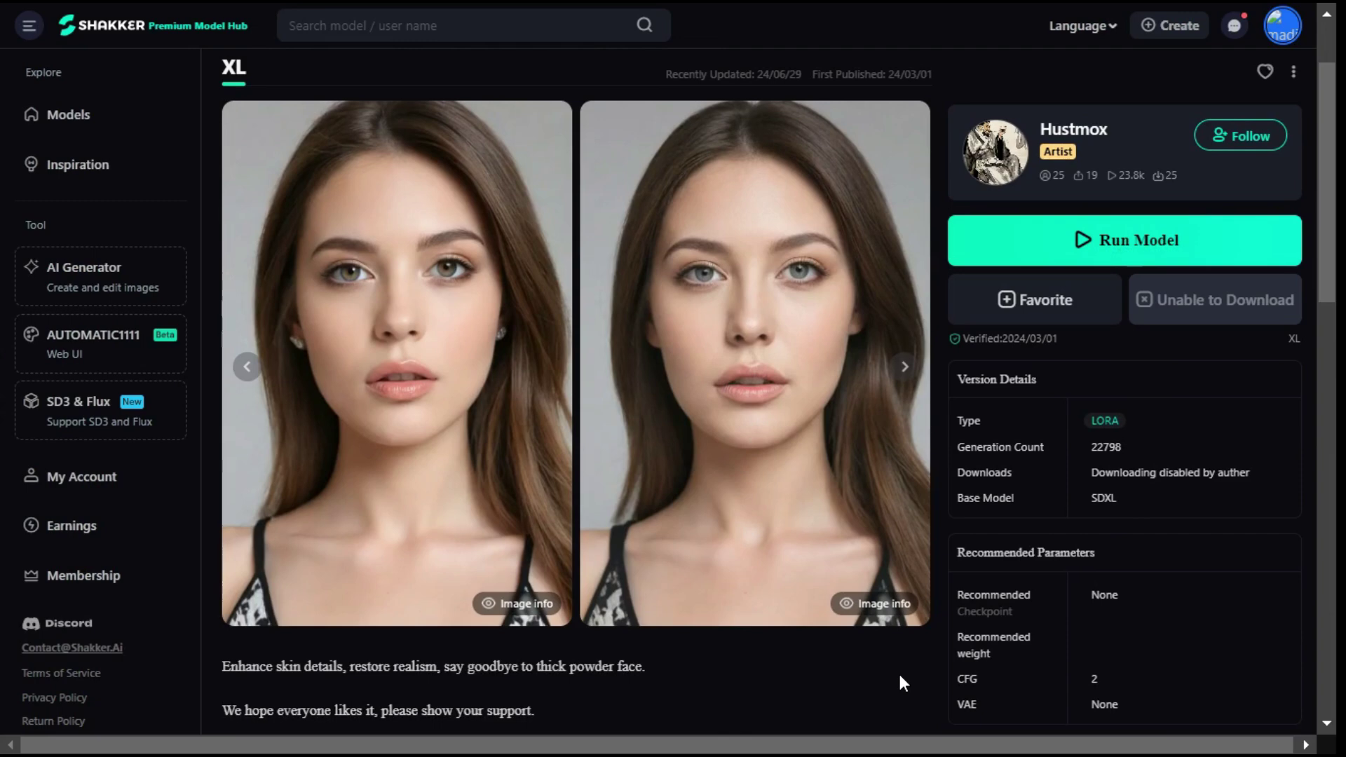
{"action": "left_click", "coordinate": [527, 606]}
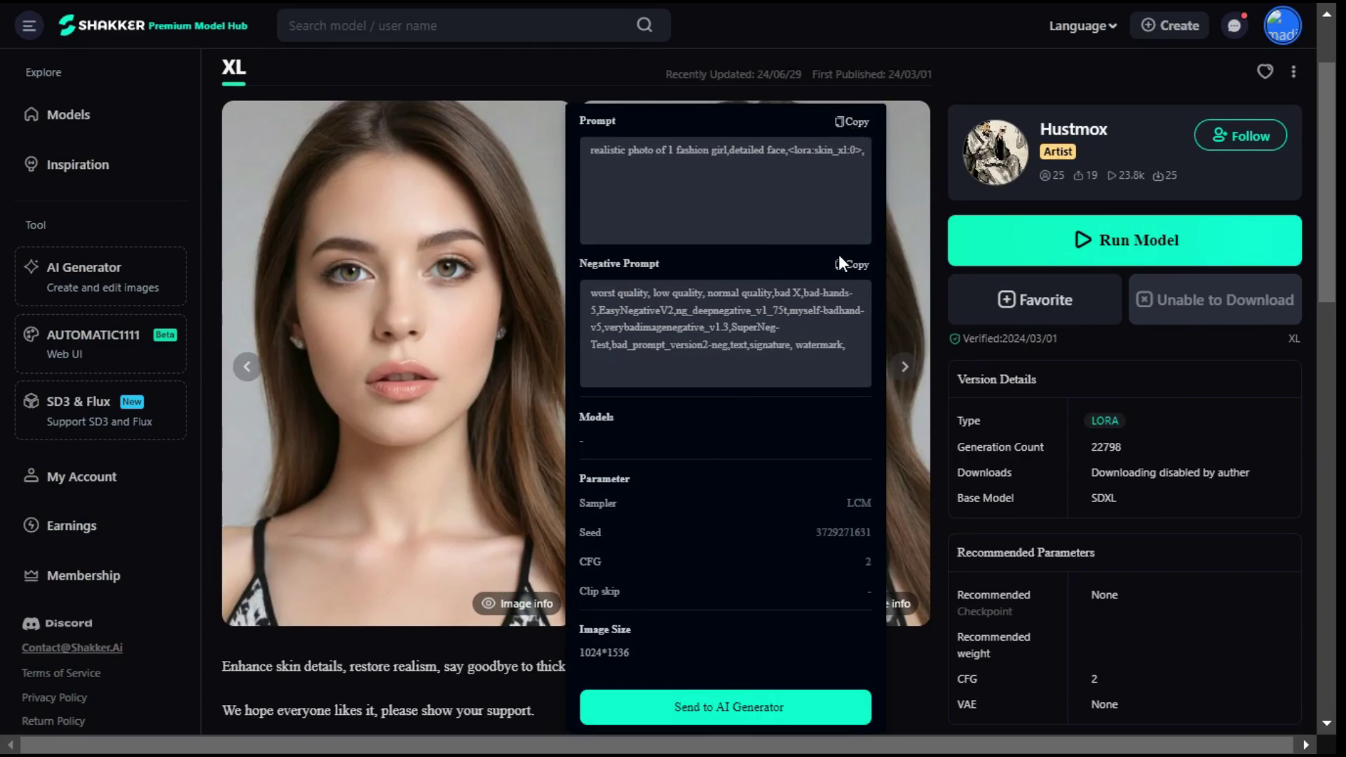
{"action": "scroll", "coordinate": [931, 629], "scroll_direction": "down", "scroll_amount": 3}
{"action": "scroll", "coordinate": [949, 599], "scroll_direction": "up", "scroll_amount": 1}
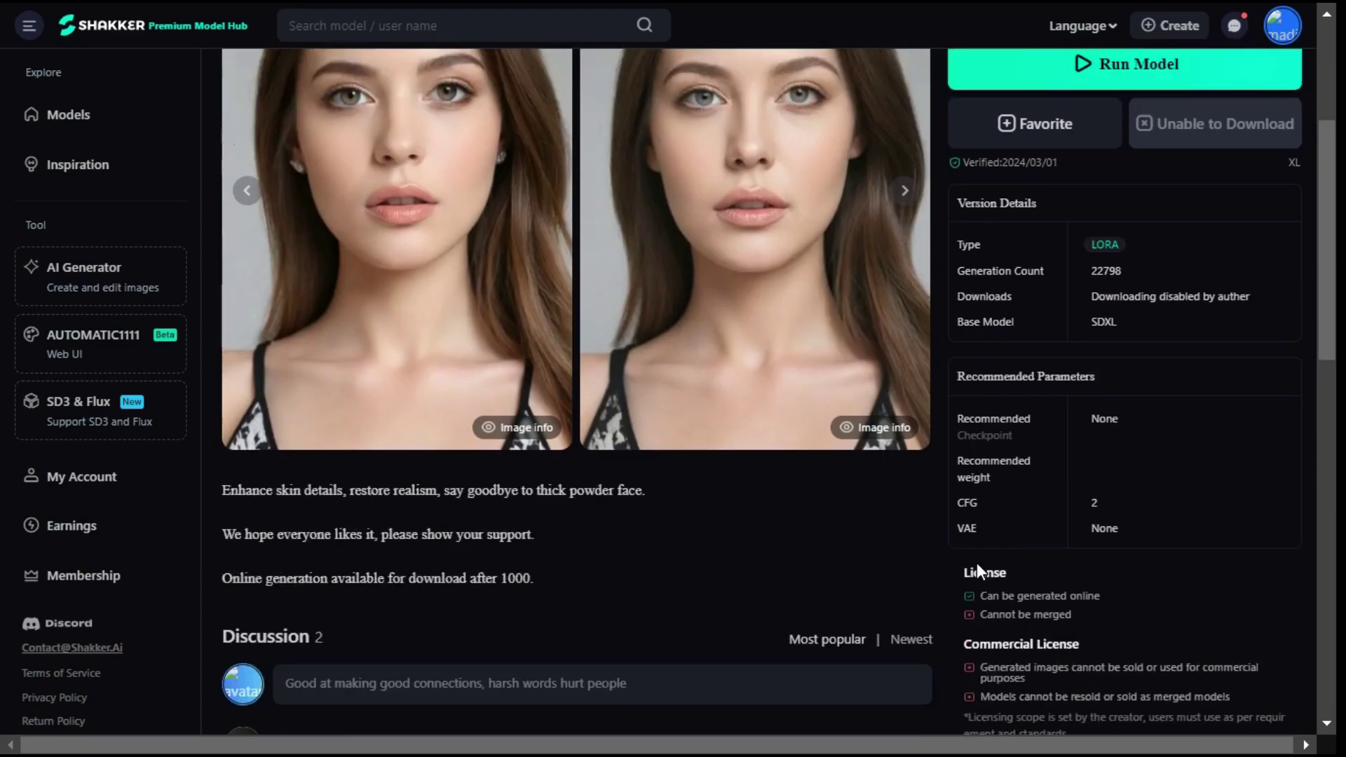
{"action": "scroll", "coordinate": [977, 567], "scroll_direction": "up", "scroll_amount": 4}
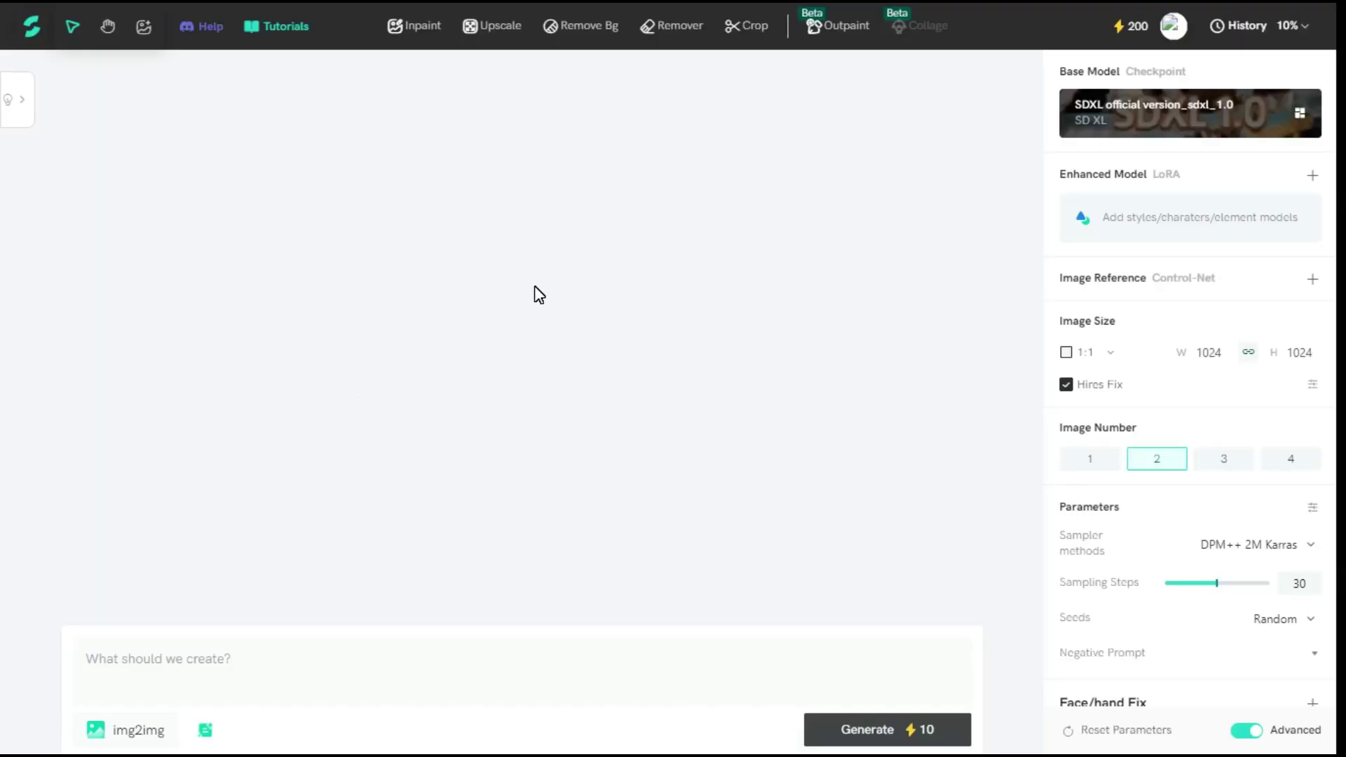
{"action": "left_click", "coordinate": [1136, 30]}
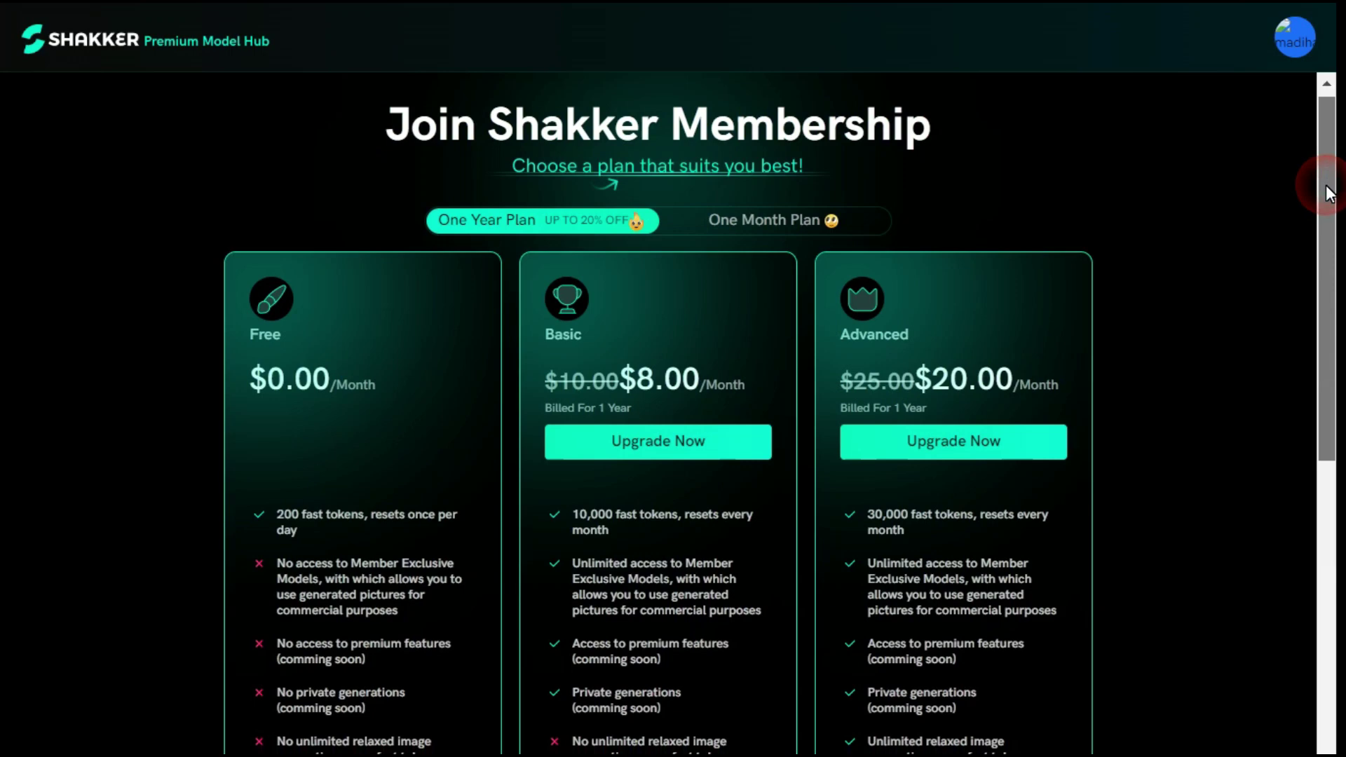
{"action": "left_click_drag", "start_coordinate": [1324, 180], "coordinate": [1324, 219]}
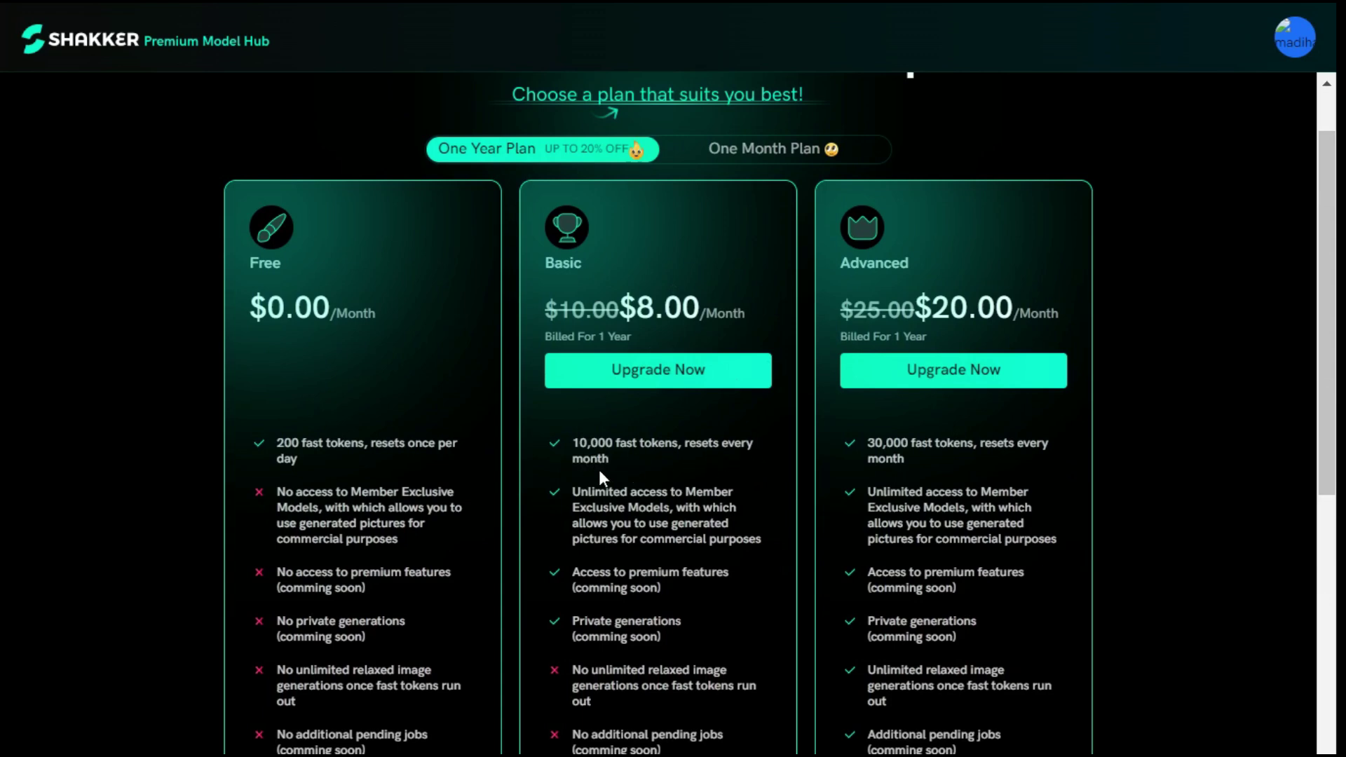
{"action": "left_click_drag", "start_coordinate": [571, 494], "coordinate": [687, 506]}
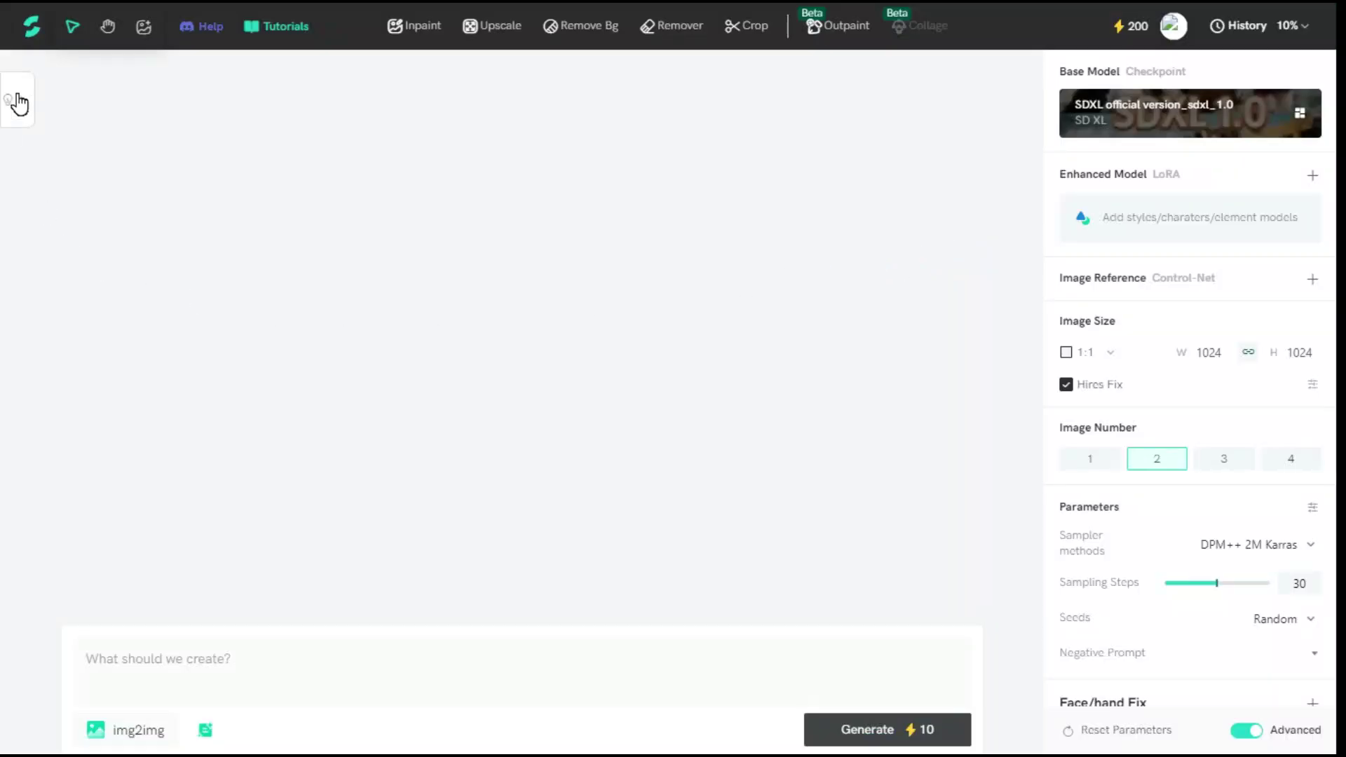
- Show the Gallery's Interior Design images and preview the first one at large size
{"action": "left_click", "coordinate": [17, 96]}
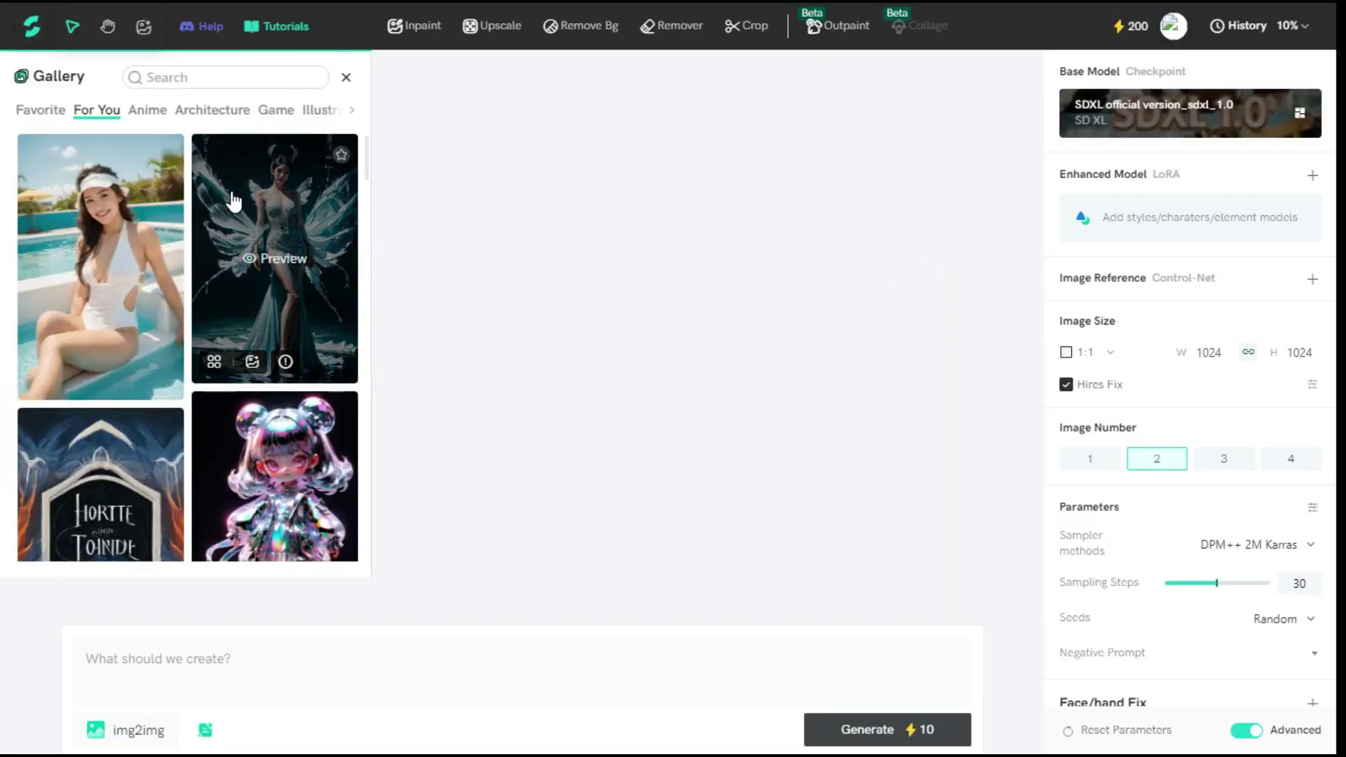
{"action": "left_click", "coordinate": [170, 119]}
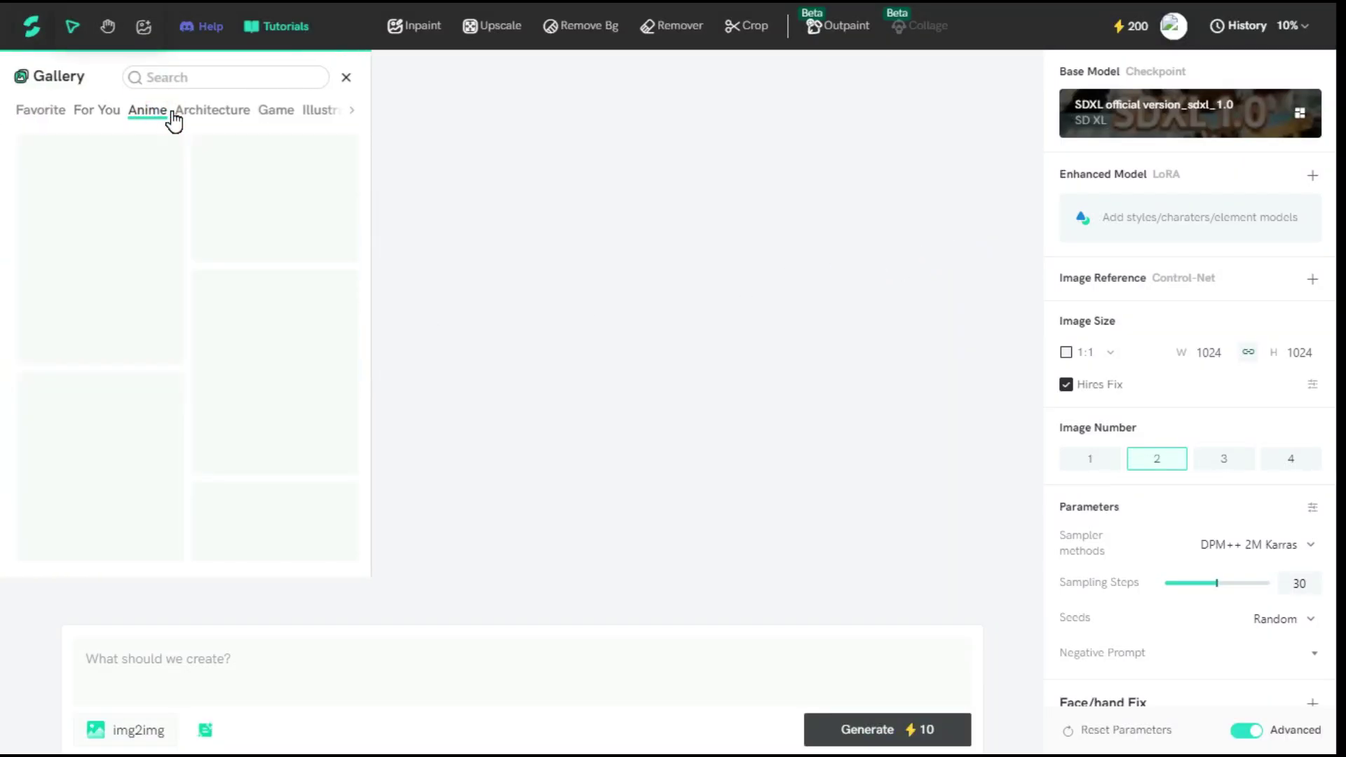
{"action": "left_click", "coordinate": [352, 111]}
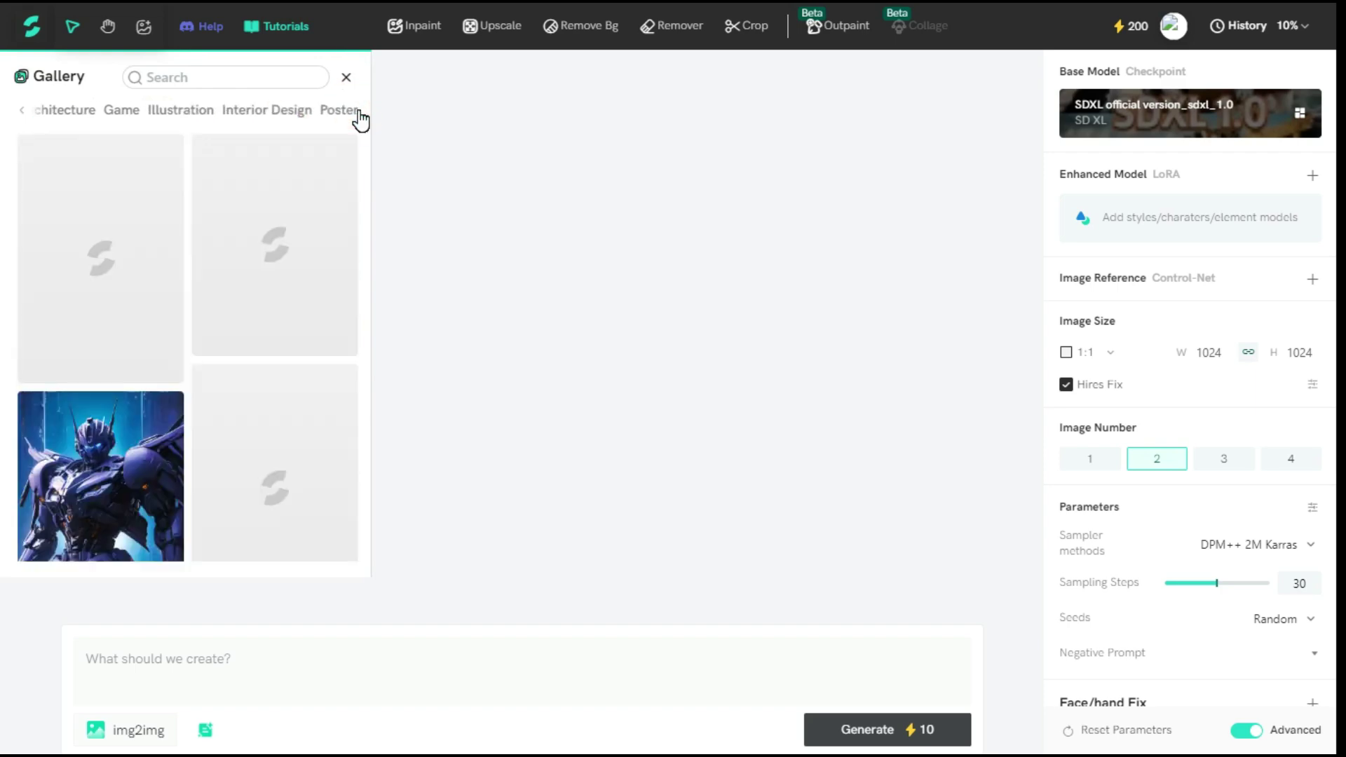
{"action": "left_click", "coordinate": [280, 112]}
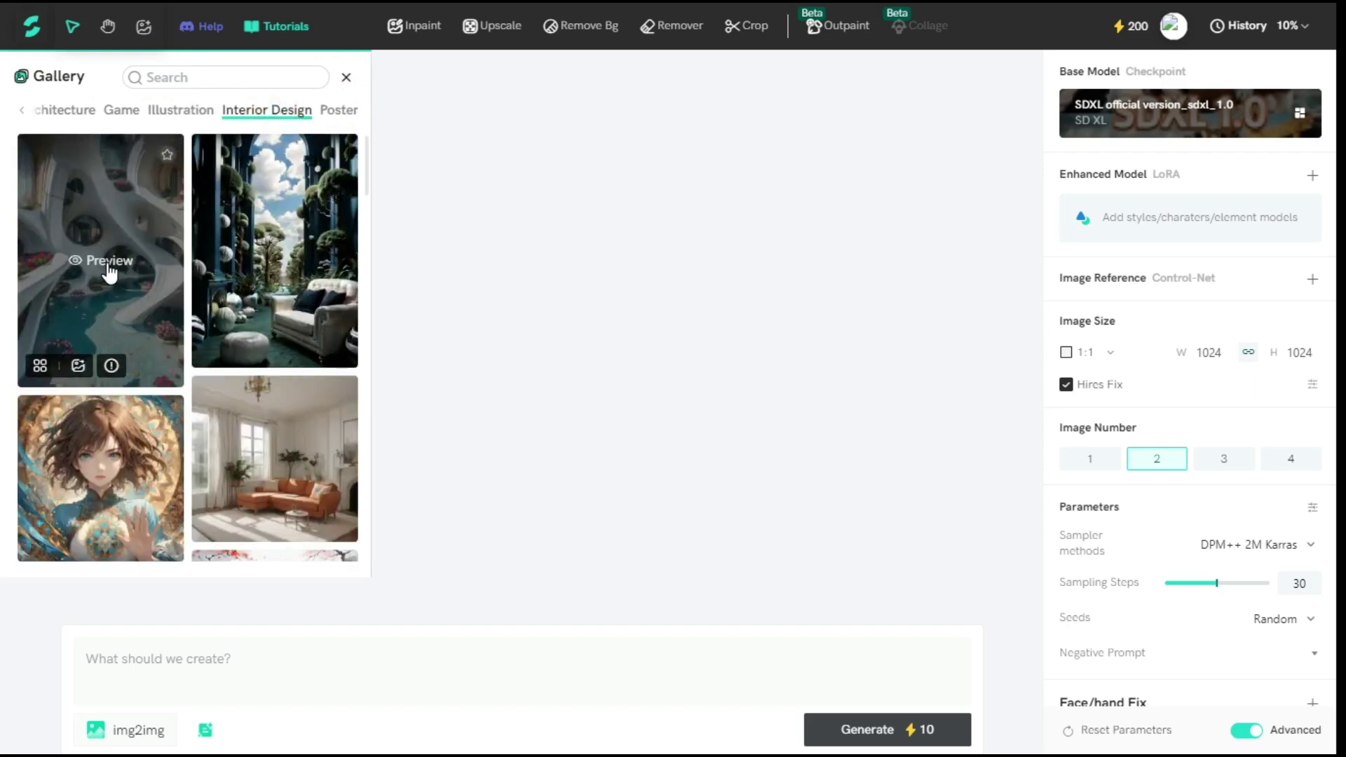
{"action": "left_click", "coordinate": [109, 264]}
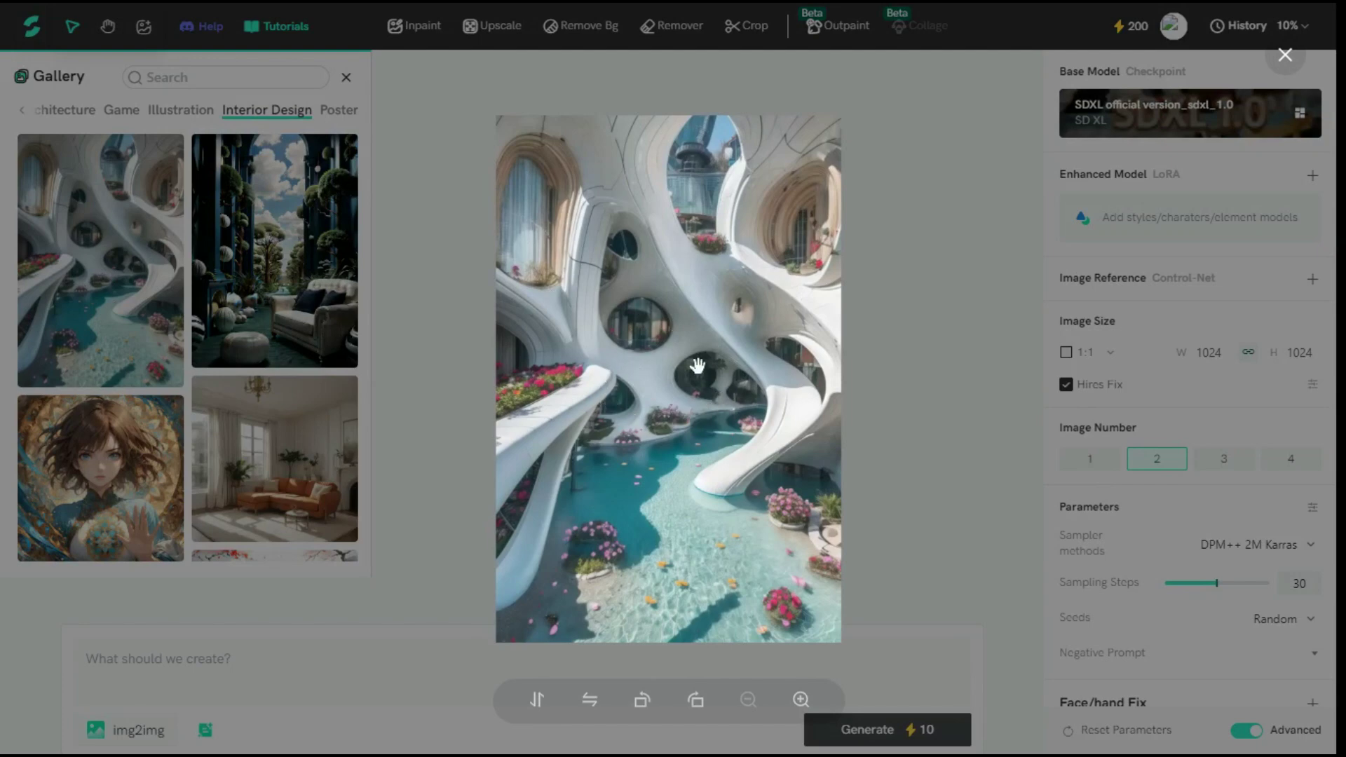
{"action": "left_click", "coordinate": [125, 248]}
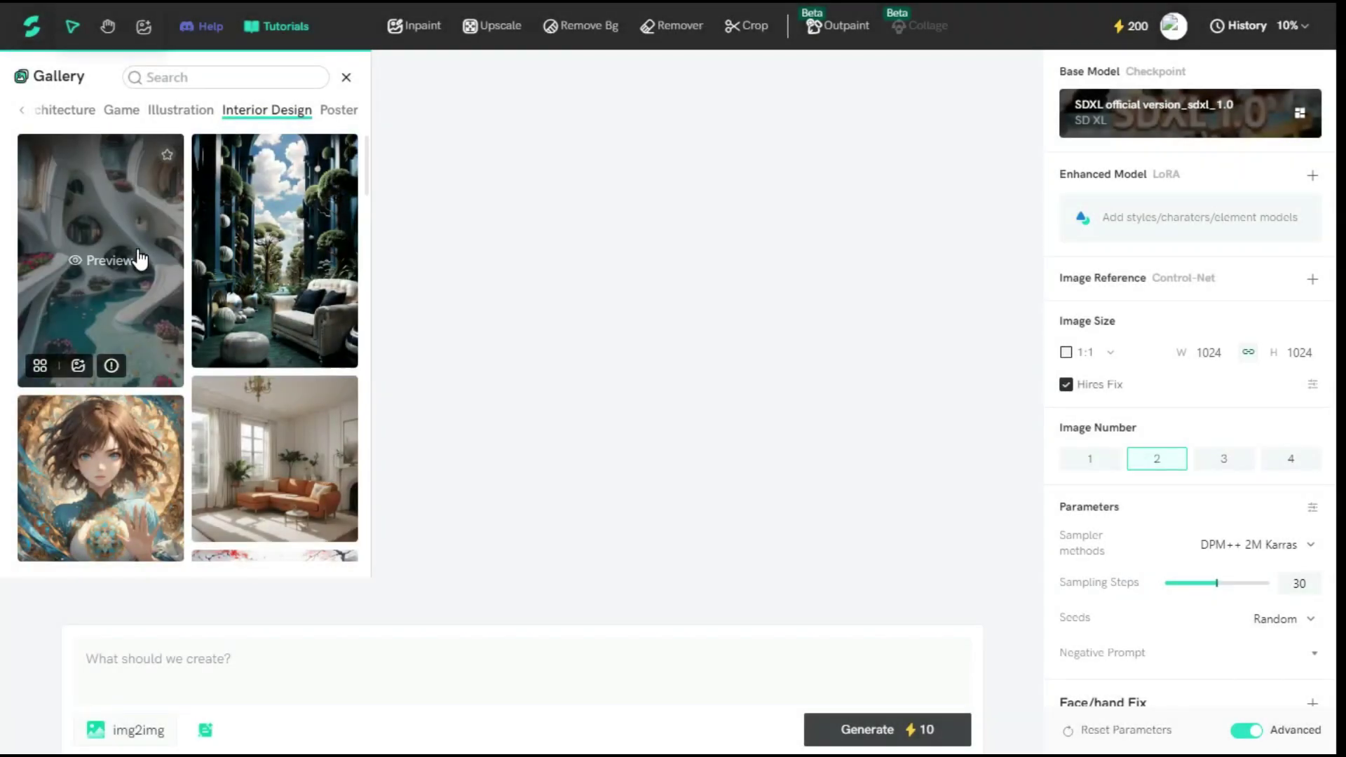
- View that image's generation info with the negative prompt expanded, then close it
{"action": "left_click", "coordinate": [112, 366]}
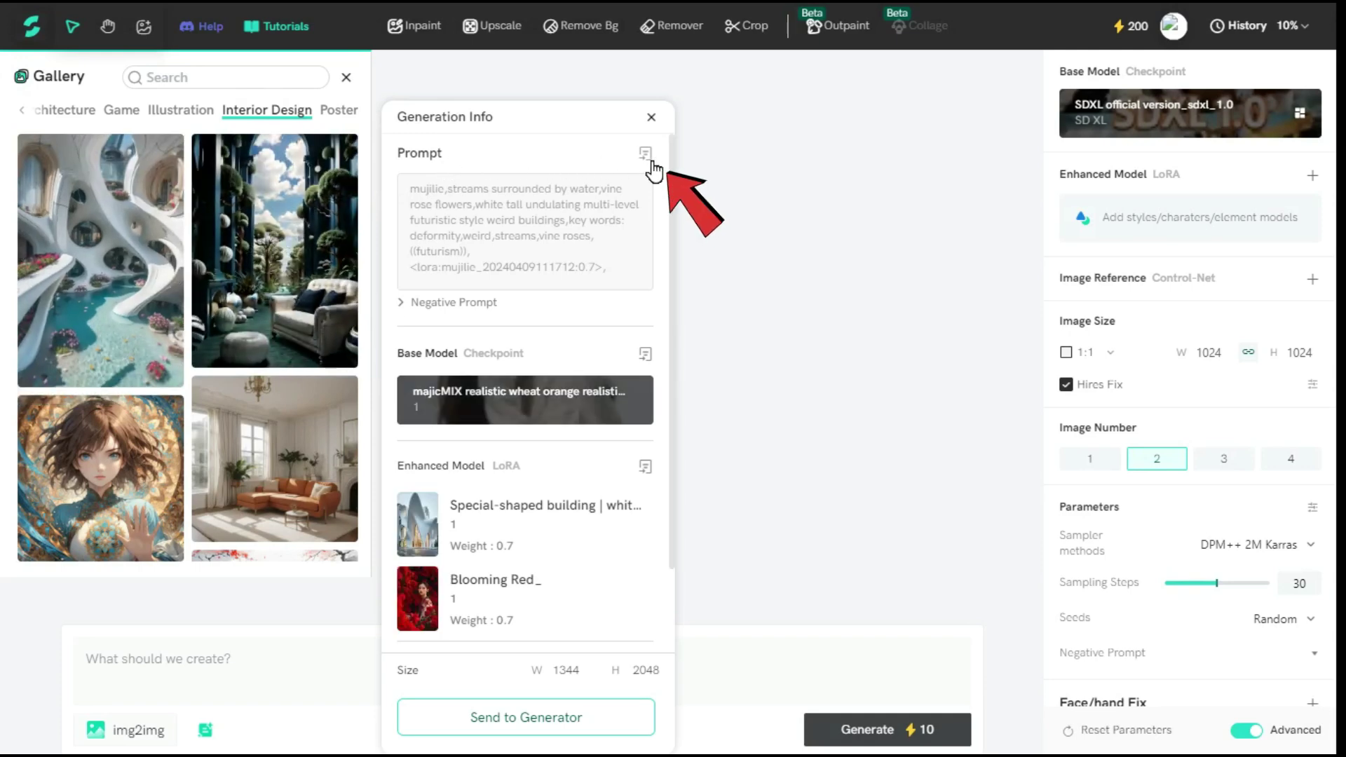
{"action": "left_click", "coordinate": [404, 306]}
{"action": "scroll", "coordinate": [491, 358], "scroll_direction": "down", "scroll_amount": 1}
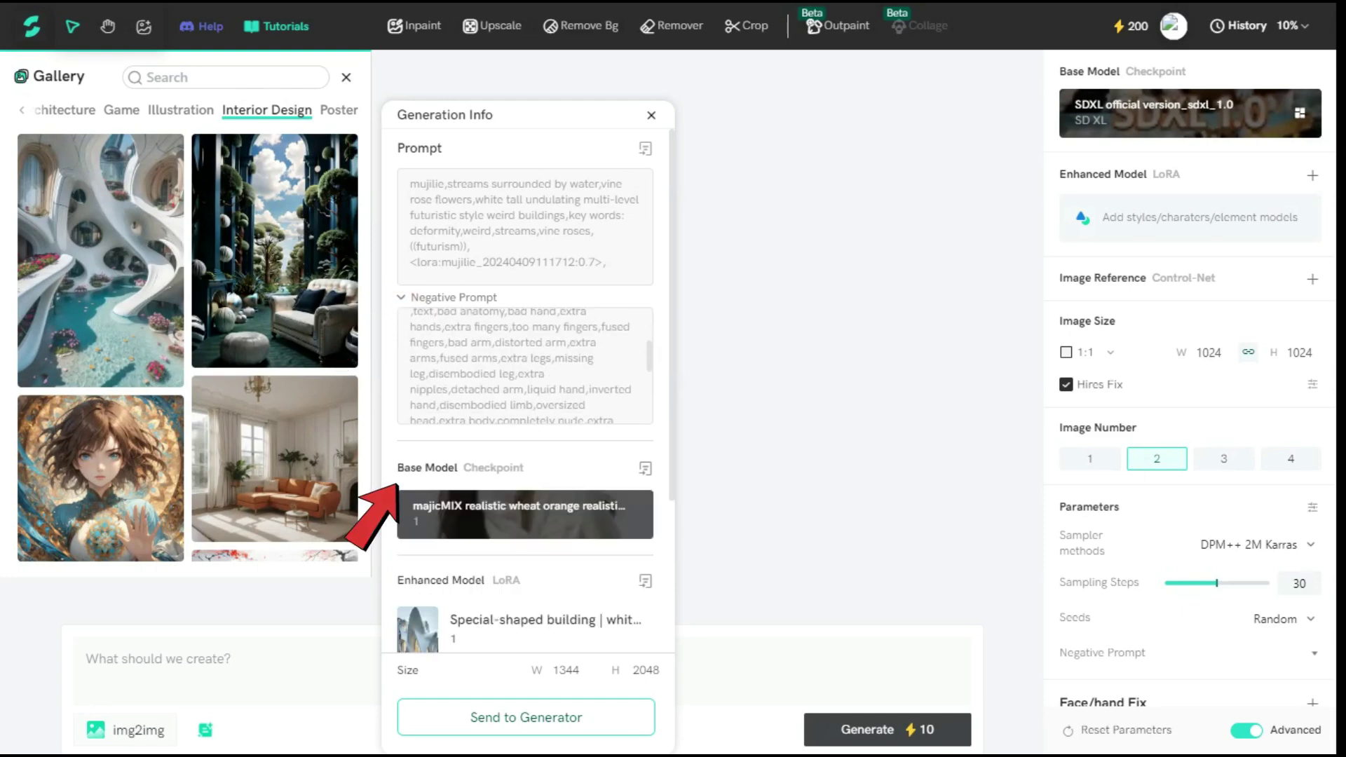
{"action": "scroll", "coordinate": [574, 454], "scroll_direction": "down", "scroll_amount": 2}
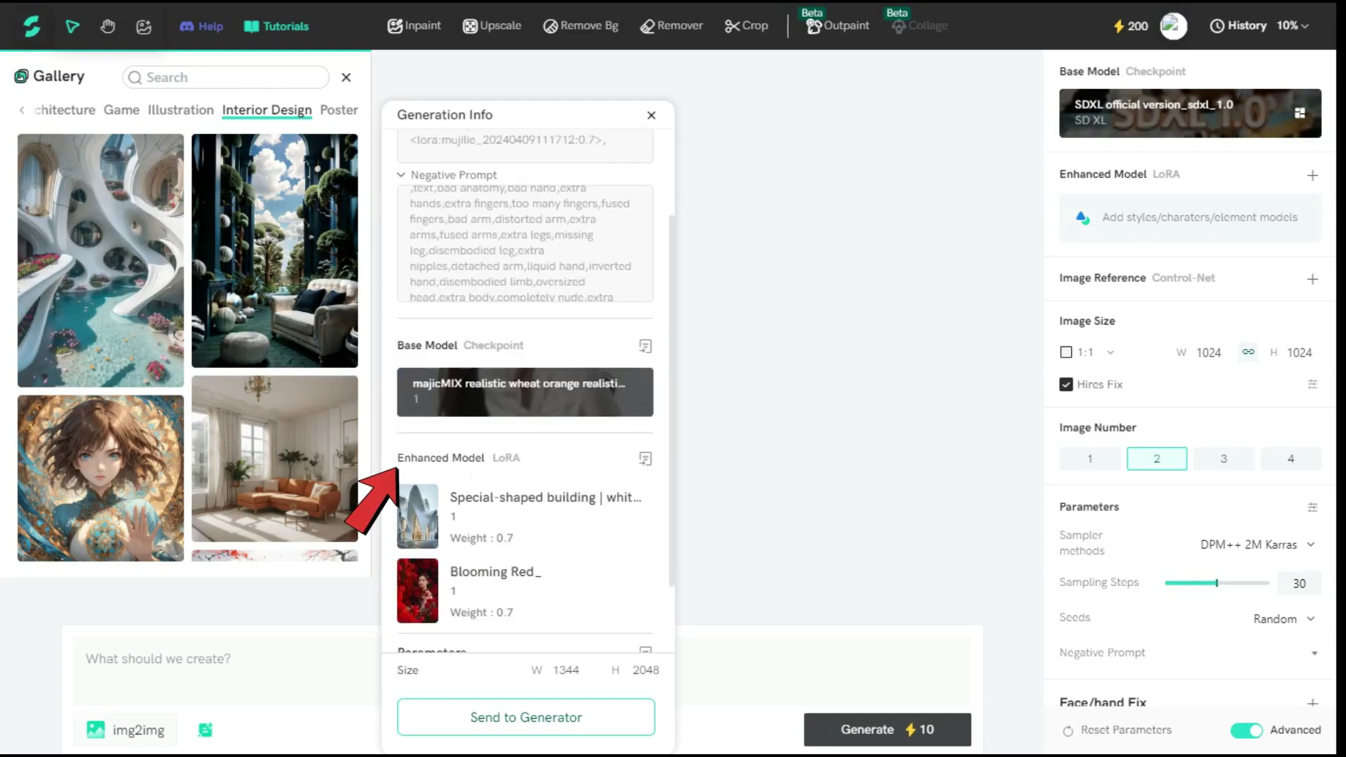
{"action": "scroll", "coordinate": [568, 498], "scroll_direction": "down", "scroll_amount": 2}
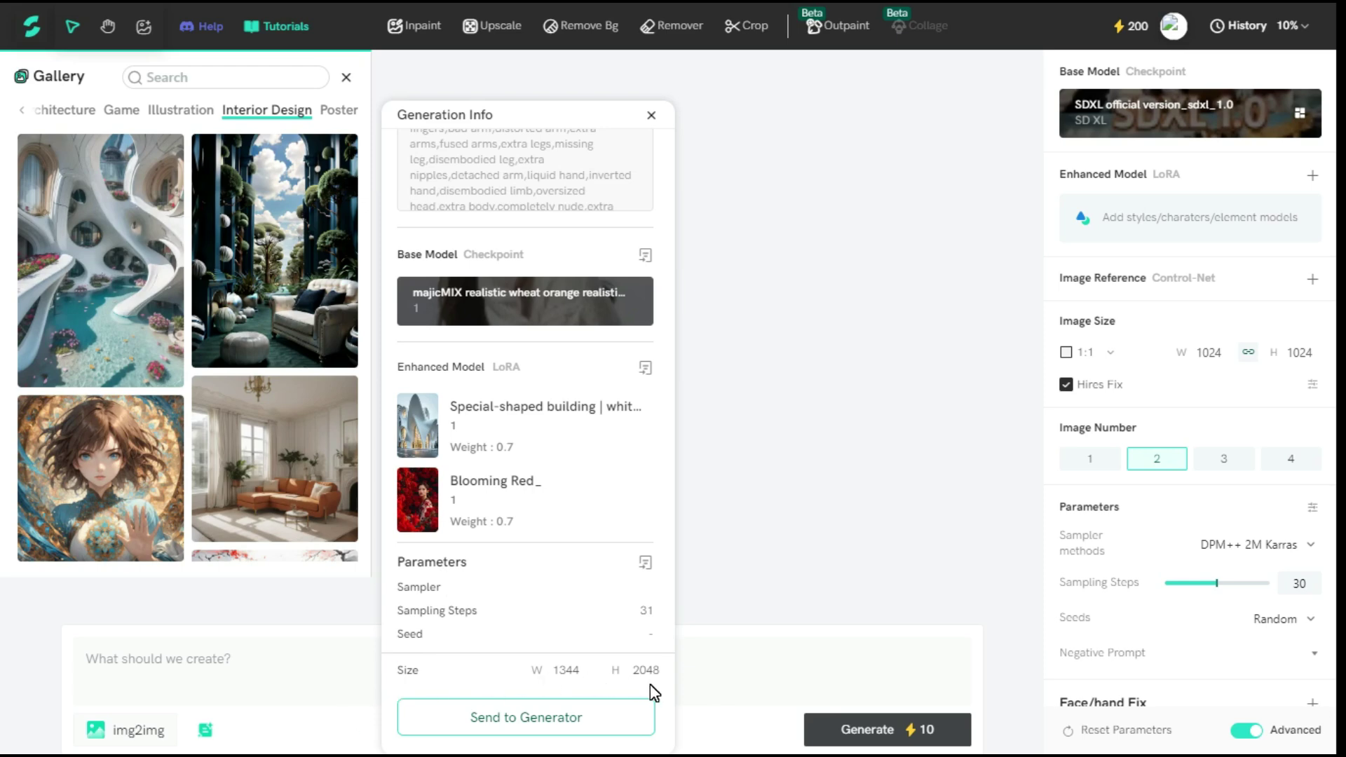
{"action": "left_click", "coordinate": [573, 98]}
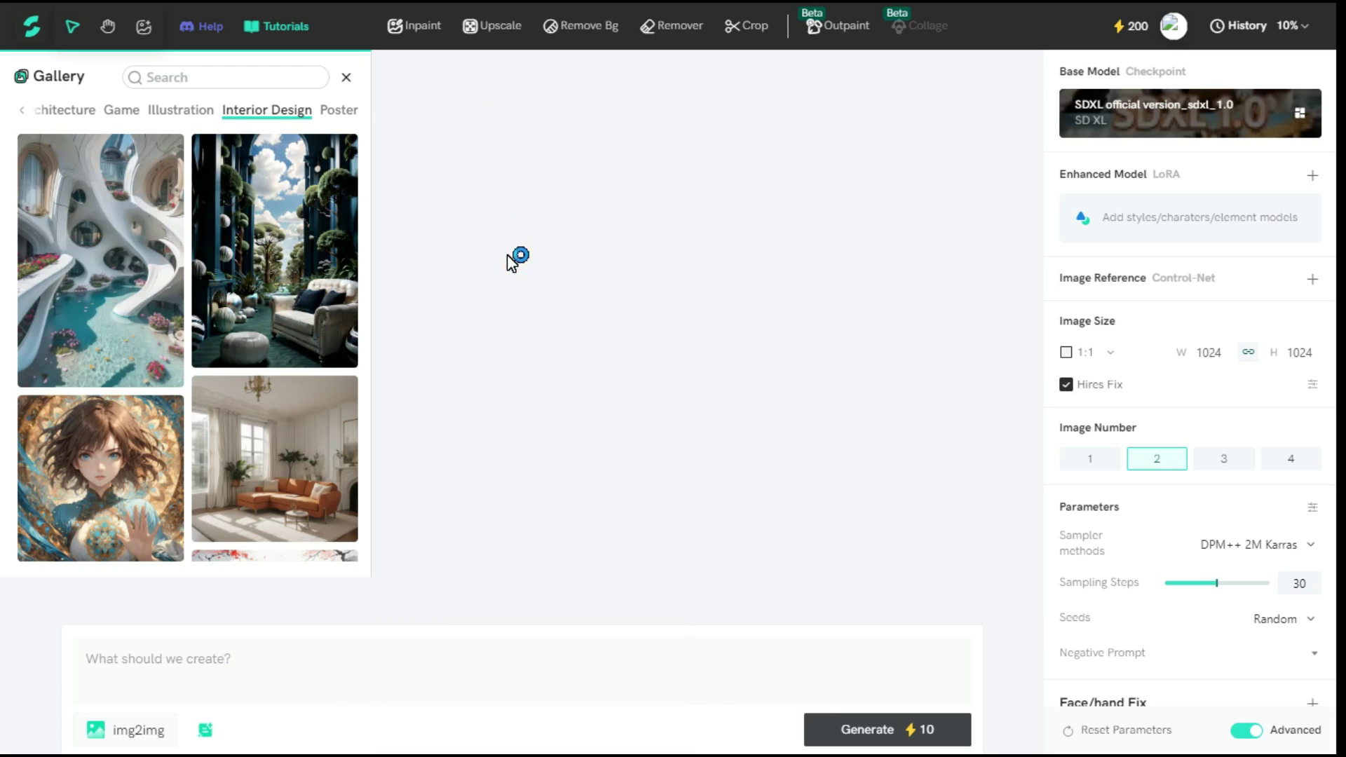
- Close the Gallery and preview the Inpaint, Upscale, Remove Bg, Remover, Crop and Outpaint tools
{"action": "left_click", "coordinate": [345, 80]}
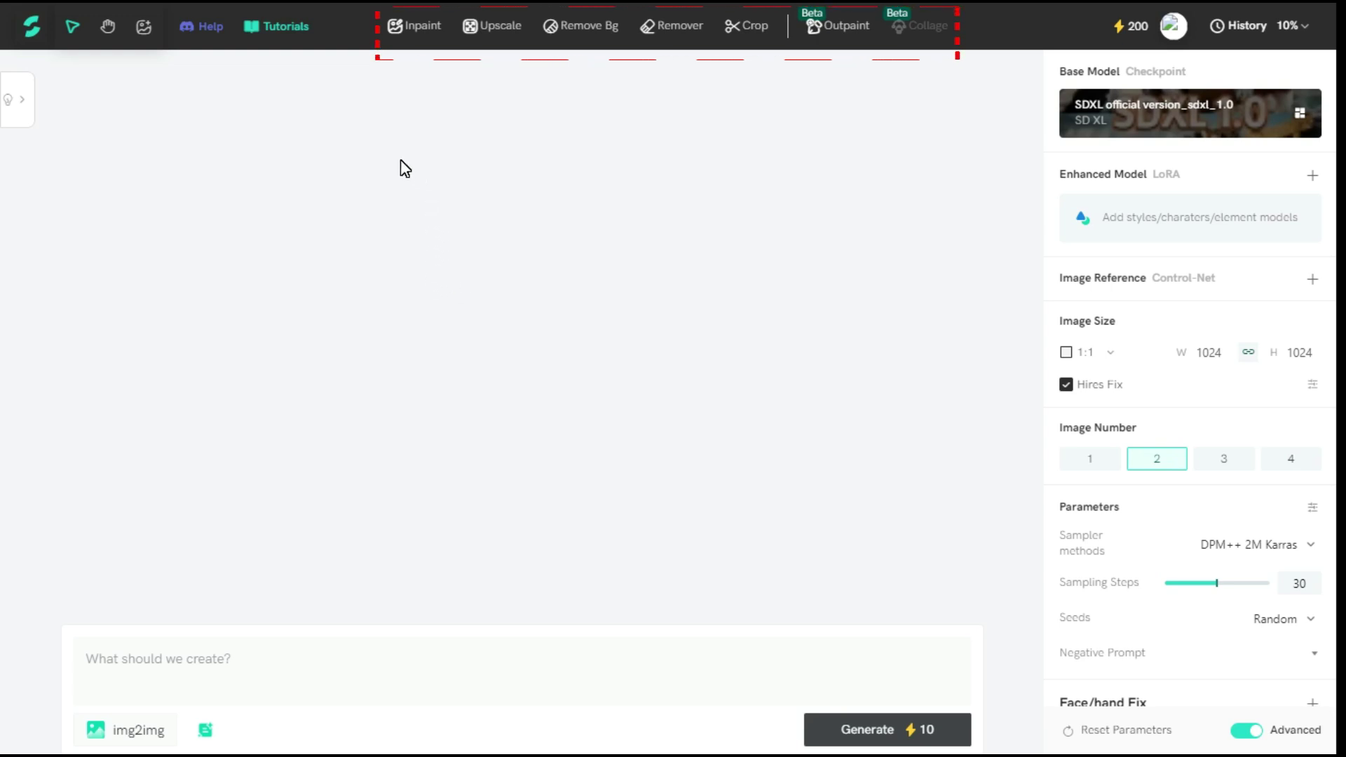
{"action": "mouse_move", "coordinate": [423, 36]}
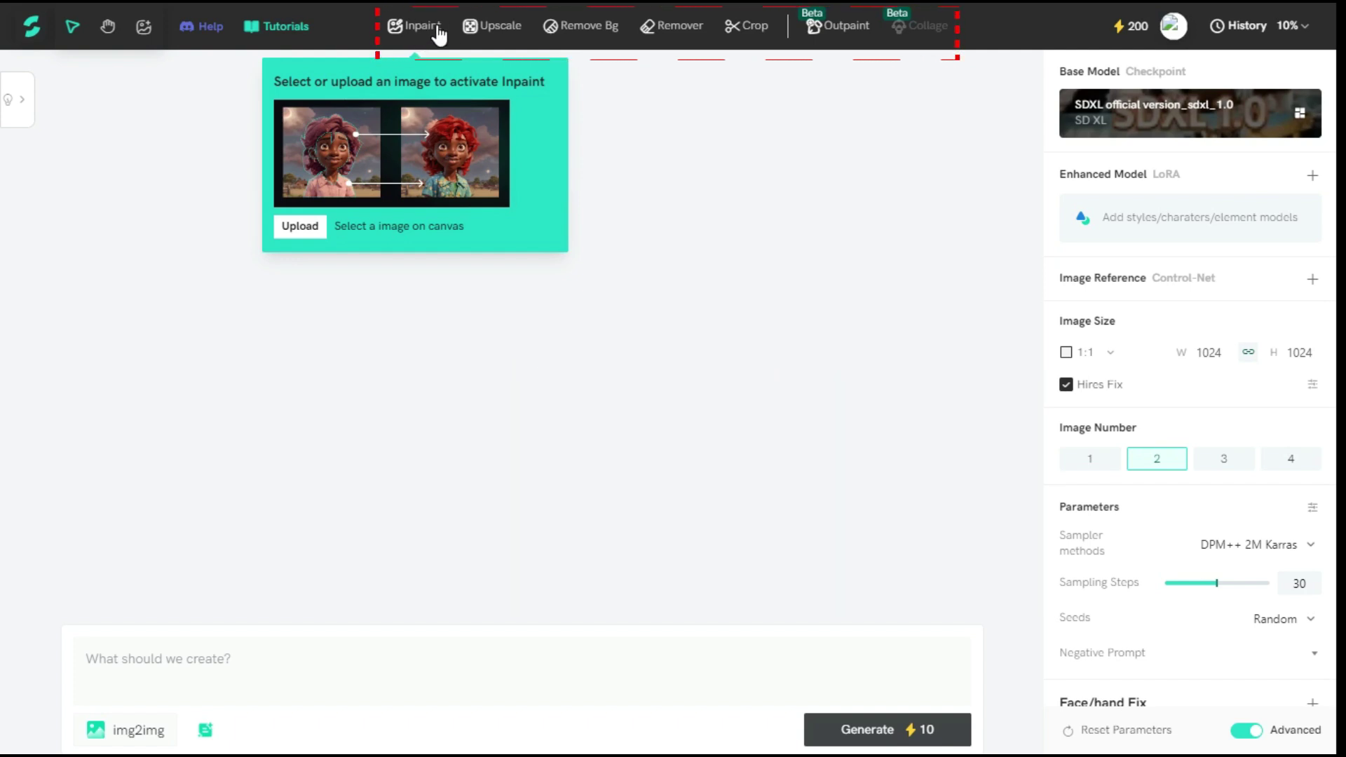
{"action": "mouse_move", "coordinate": [482, 31]}
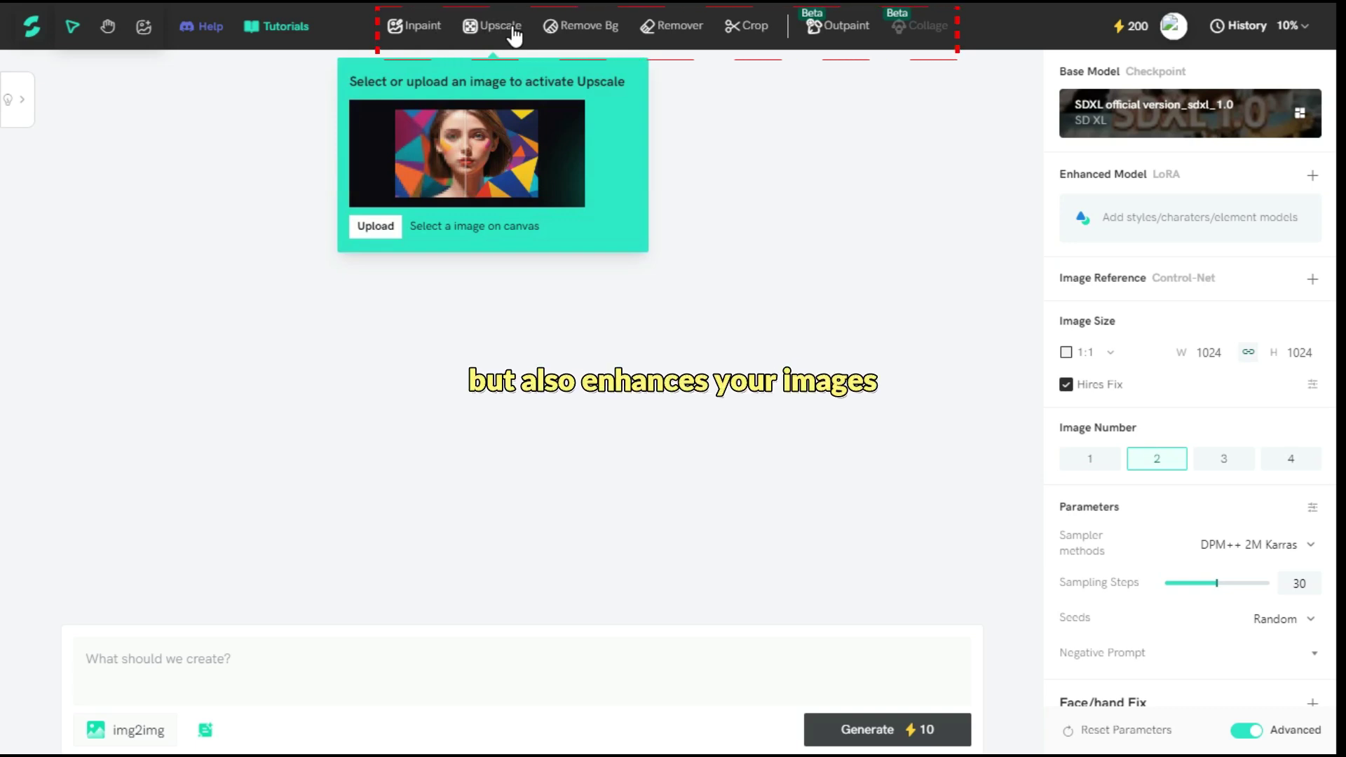
{"action": "mouse_move", "coordinate": [586, 34]}
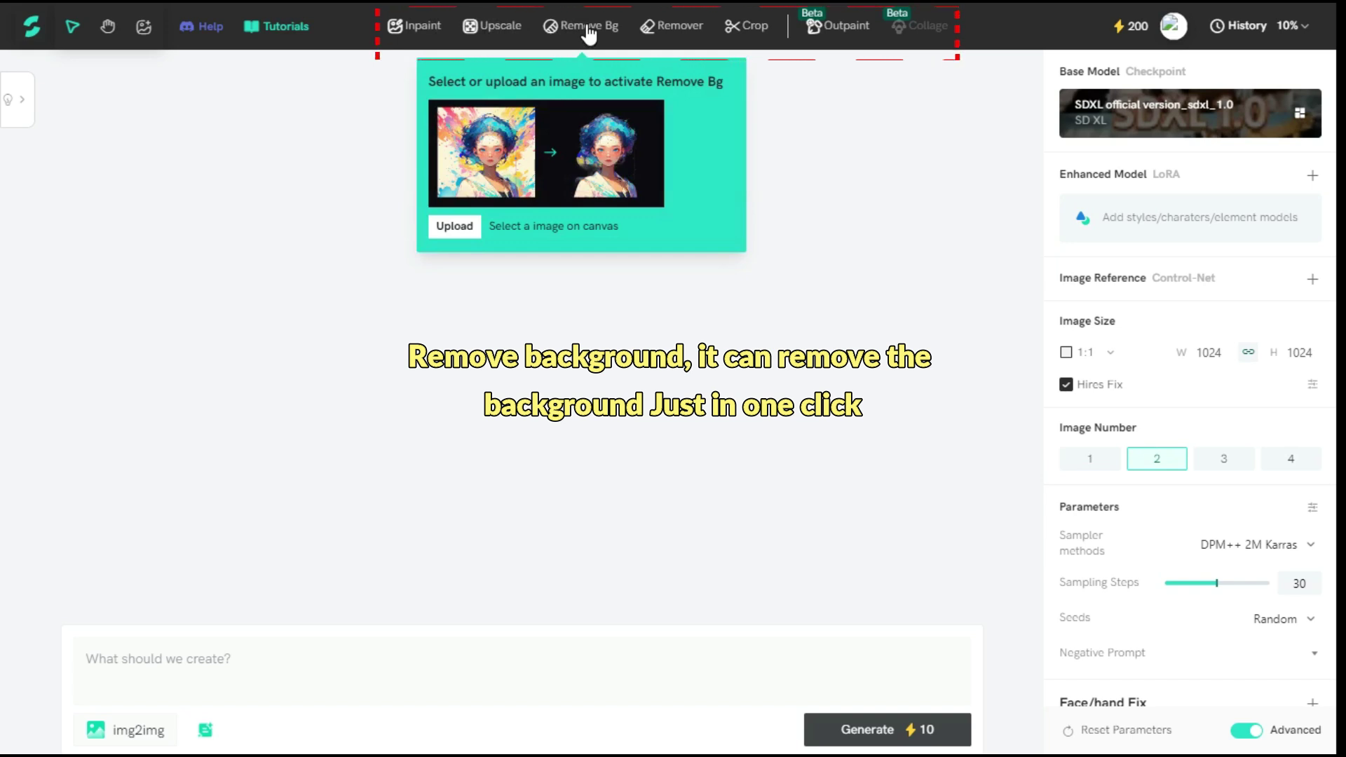
{"action": "mouse_move", "coordinate": [674, 37]}
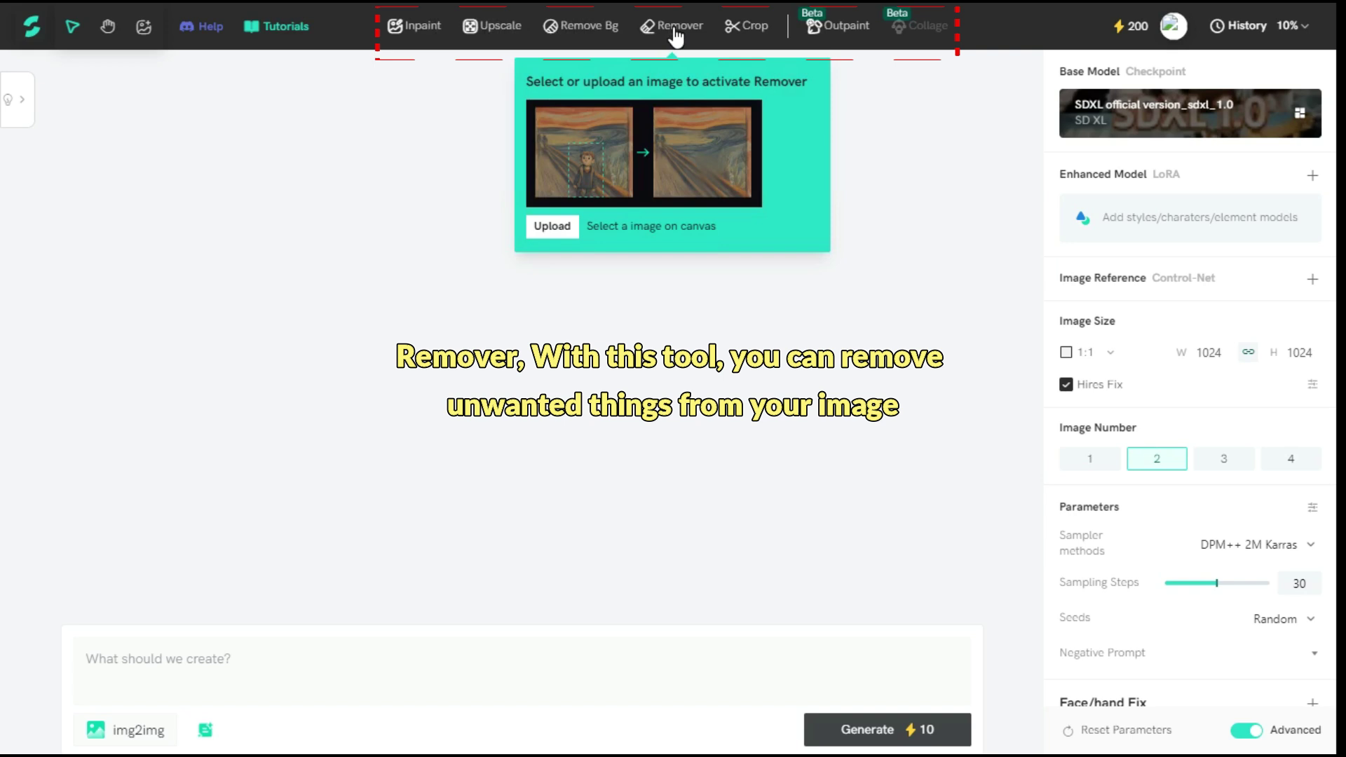
{"action": "mouse_move", "coordinate": [747, 30]}
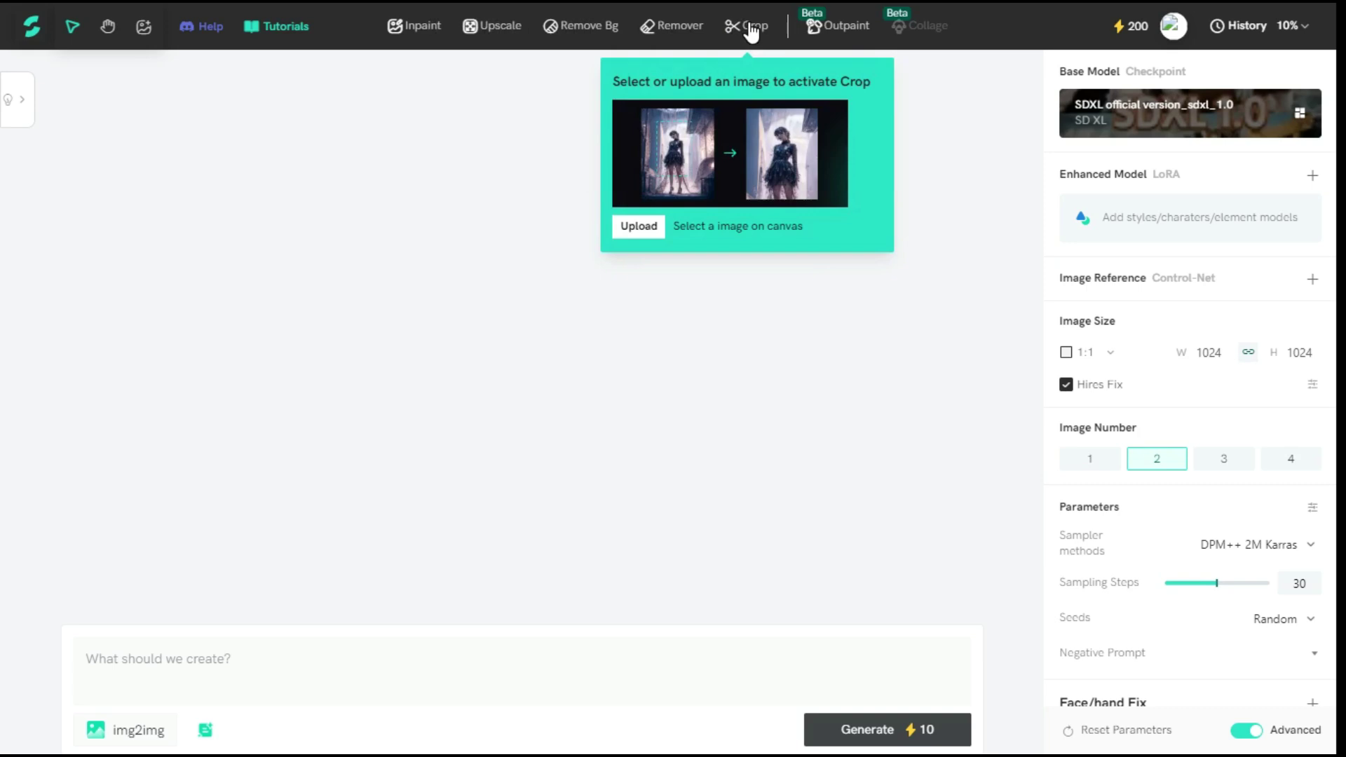
{"action": "mouse_move", "coordinate": [827, 31]}
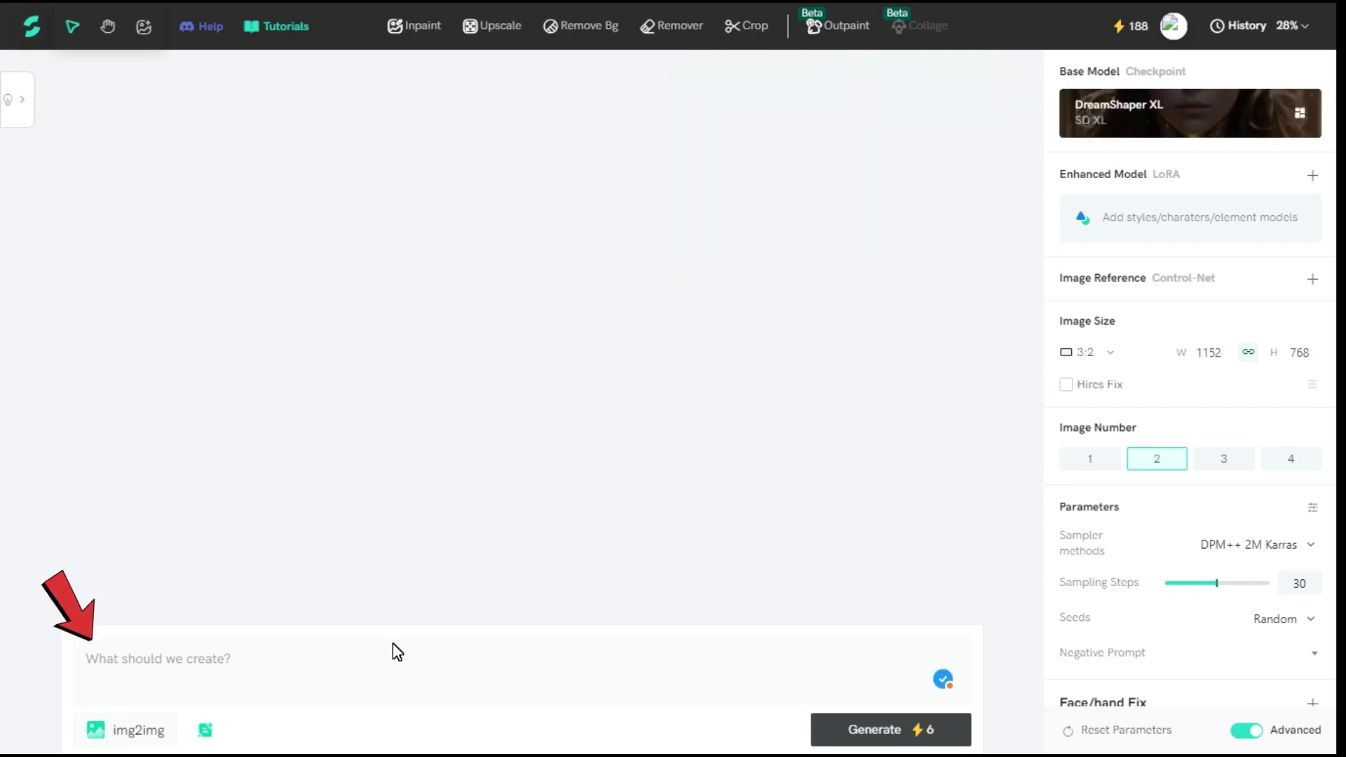
- Paste the realistic sofa-girl photo prompt into the prompt box
{"action": "left_click", "coordinate": [396, 652]}
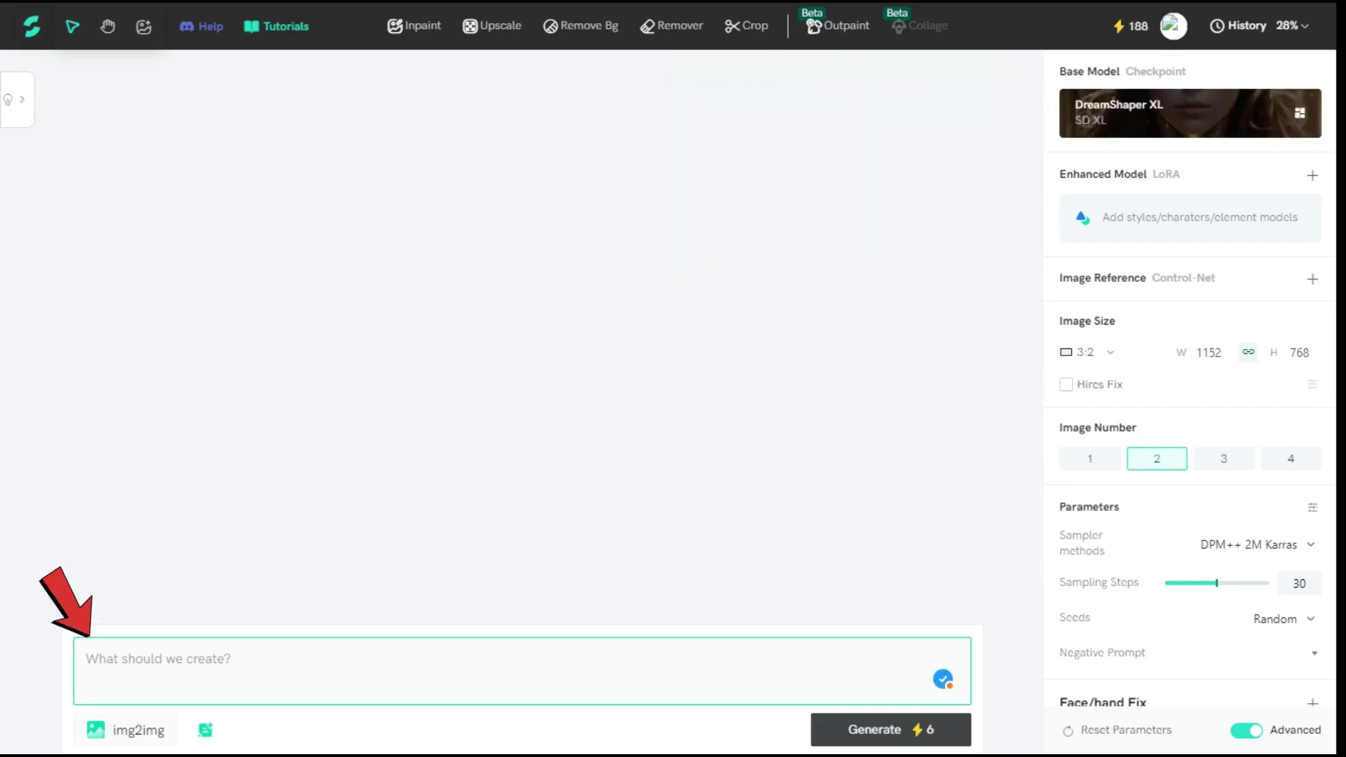
{"action": "left_click", "coordinate": [311, 671]}
{"action": "type", "text": "Realistic photo of beautiful girl, wearing jeans pent white shirt, sitting on the sofa"}
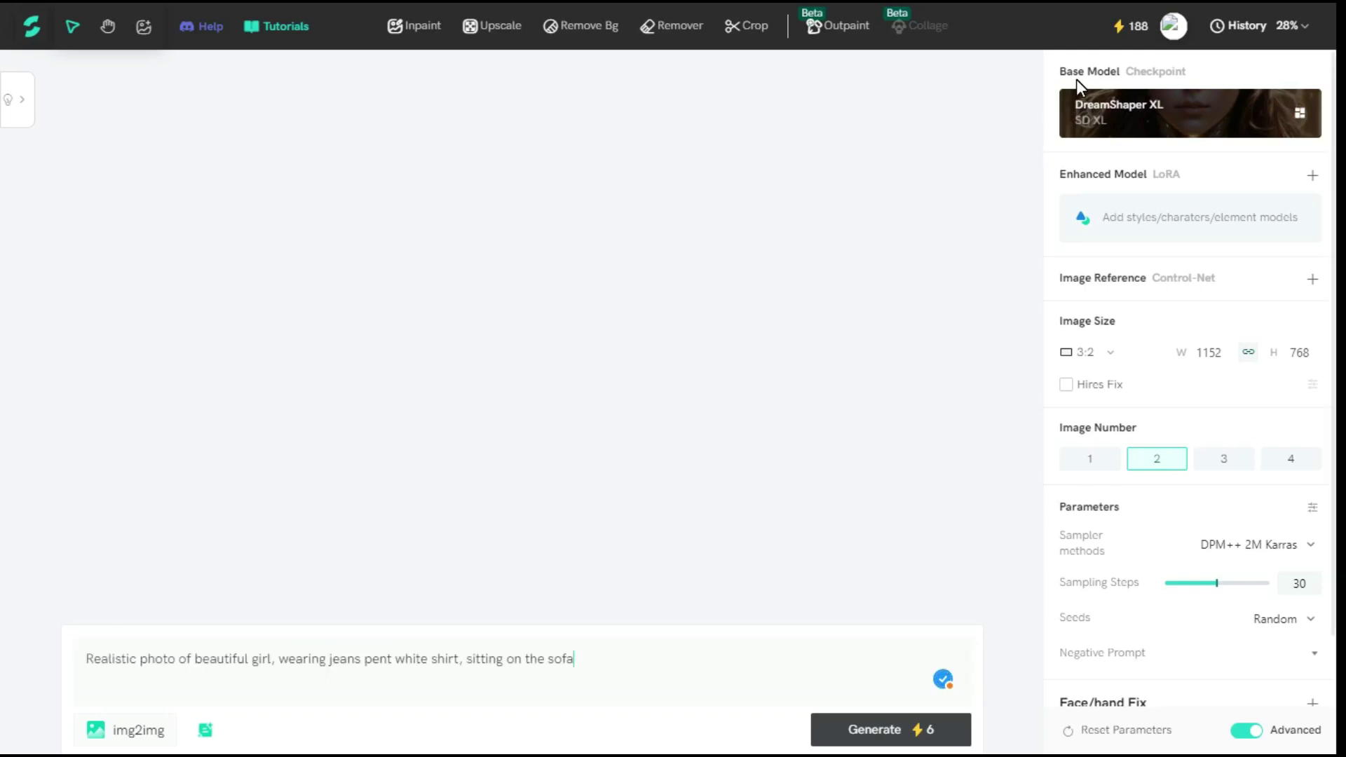
- Browse the Anime, Photography, Illustration, E-commerce and Architecture base-model categories
{"action": "left_click", "coordinate": [1228, 110]}
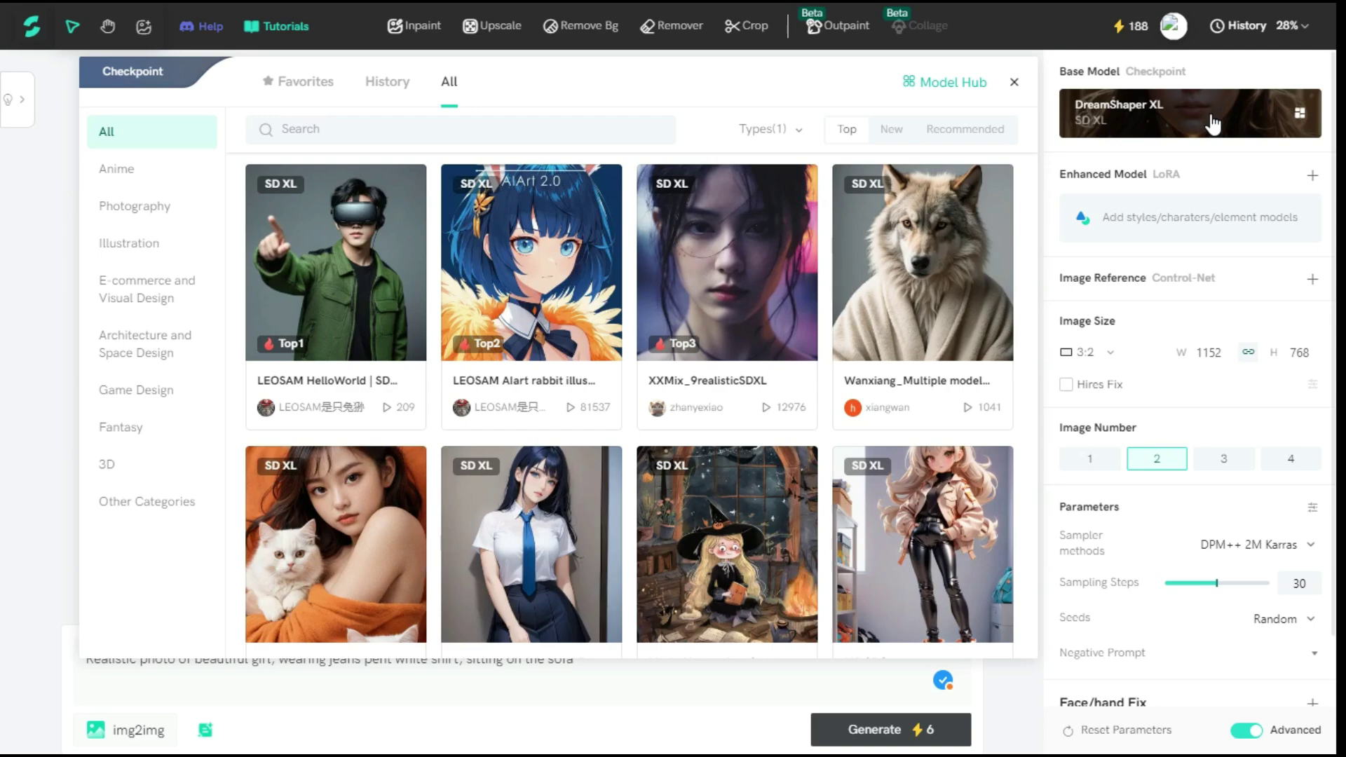
{"action": "left_click", "coordinate": [114, 169]}
{"action": "scroll", "coordinate": [322, 251], "scroll_direction": "down", "scroll_amount": 5}
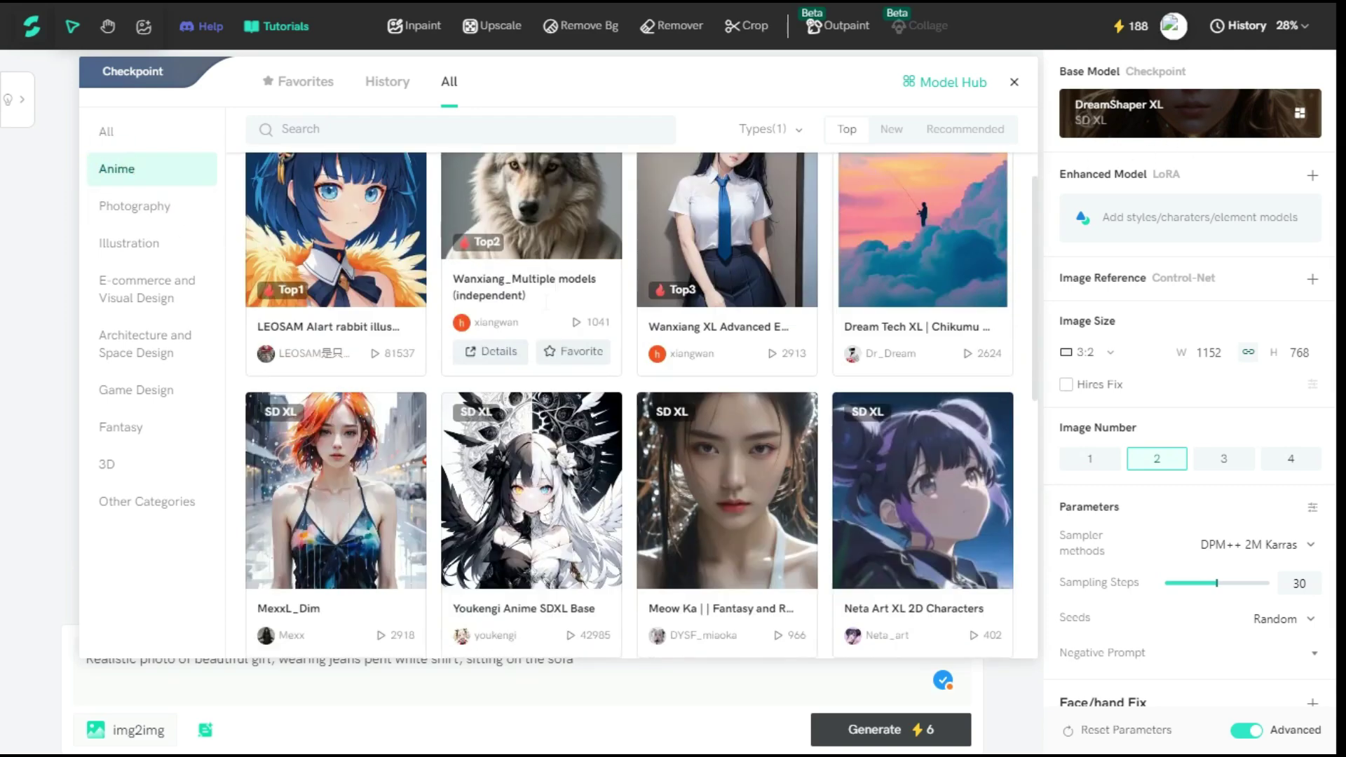
{"action": "left_click", "coordinate": [143, 206]}
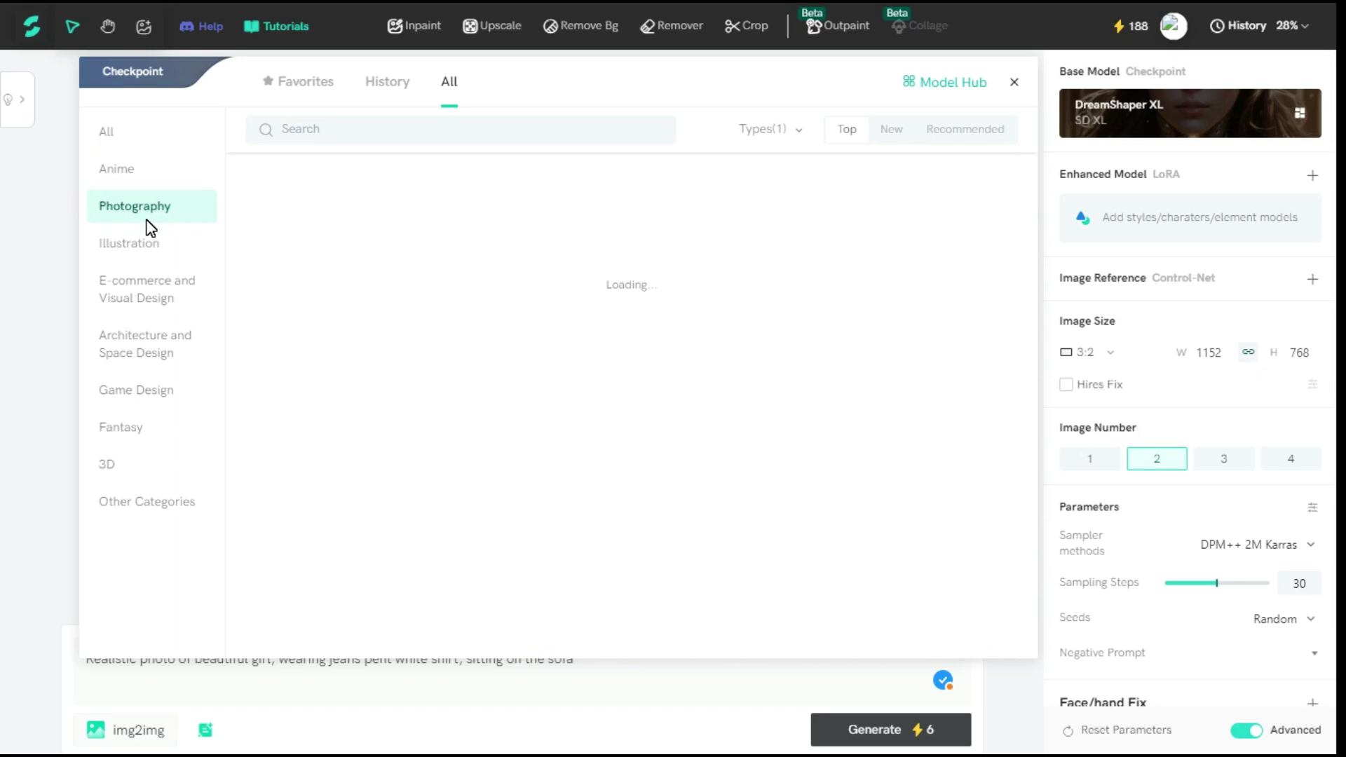
{"action": "left_click", "coordinate": [144, 244]}
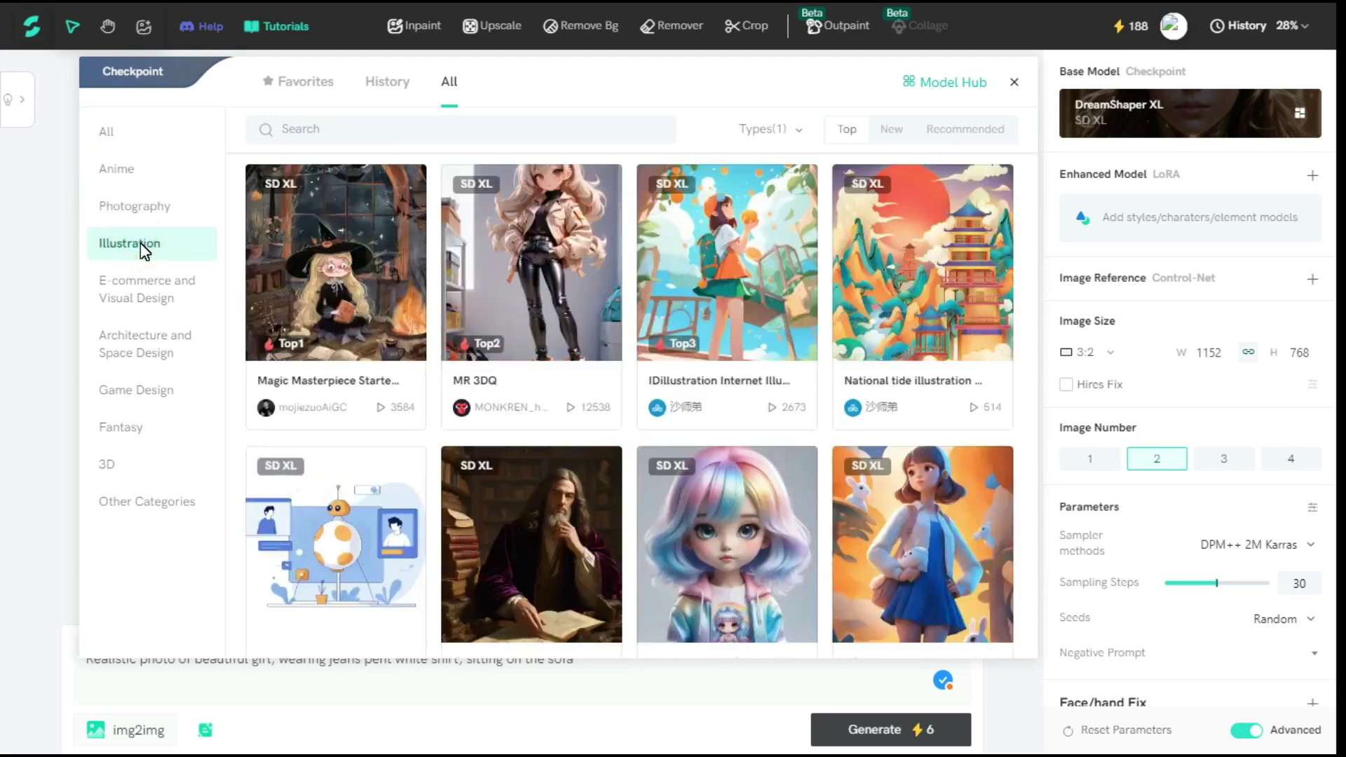
{"action": "scroll", "coordinate": [558, 317], "scroll_direction": "down", "scroll_amount": 5}
{"action": "left_click", "coordinate": [158, 295]}
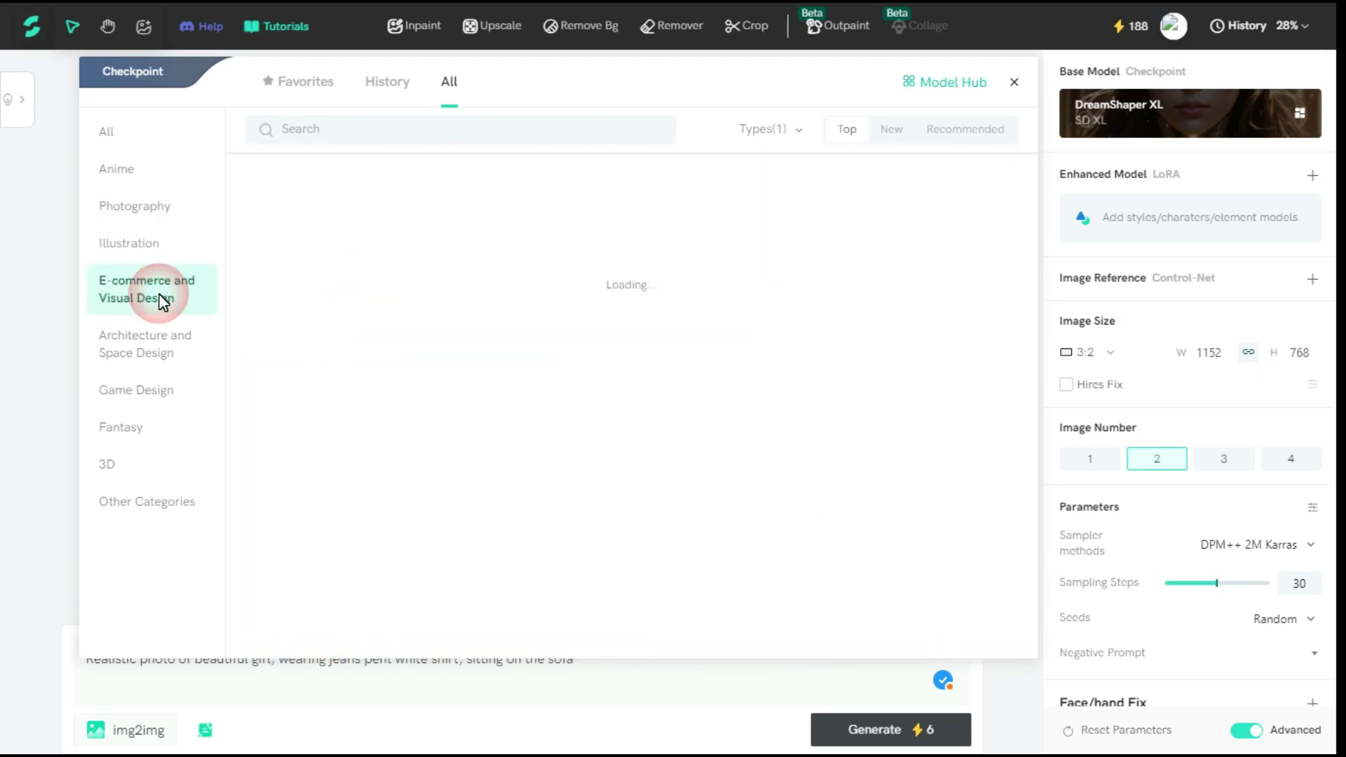
{"action": "left_click", "coordinate": [149, 347]}
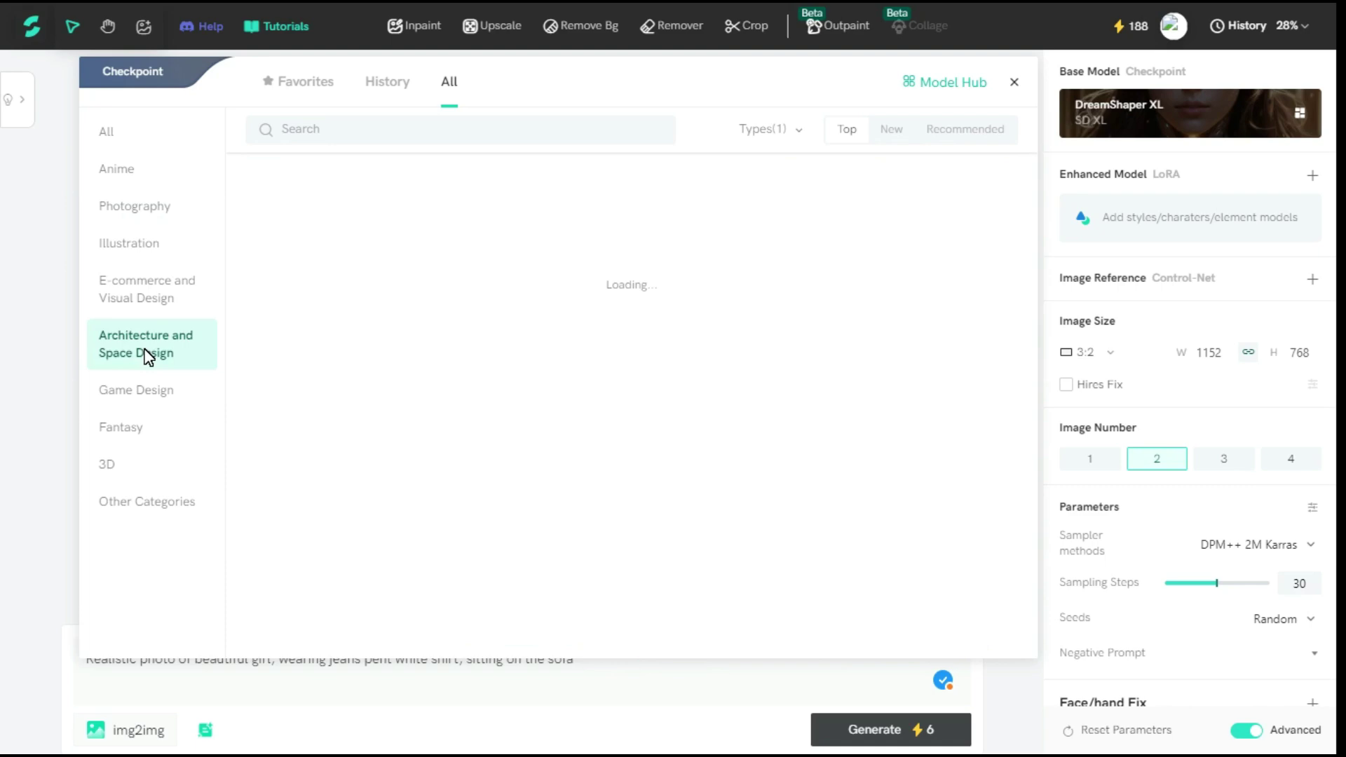
{"action": "scroll", "coordinate": [705, 336], "scroll_direction": "down", "scroll_amount": 5}
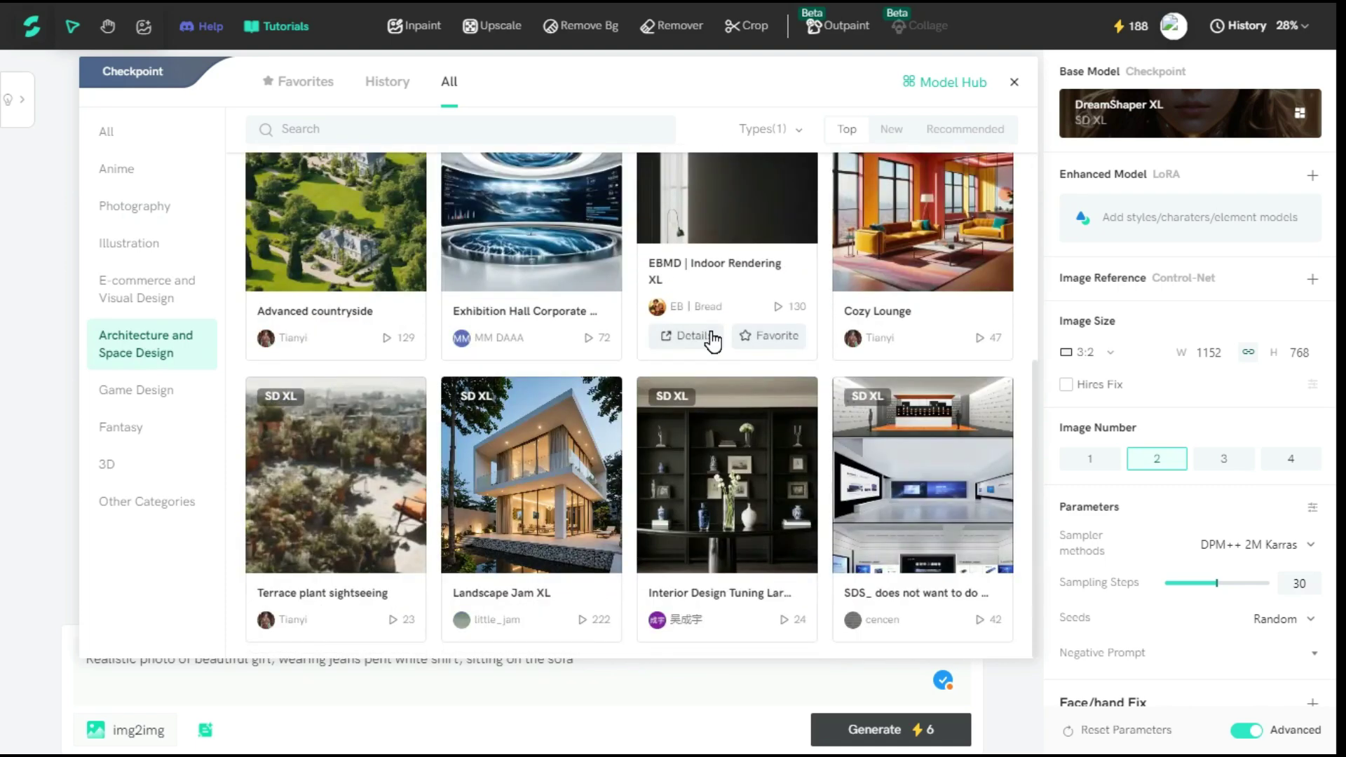
- Choose iNiverse Mix XL from the Photography base models
{"action": "left_click", "coordinate": [147, 209]}
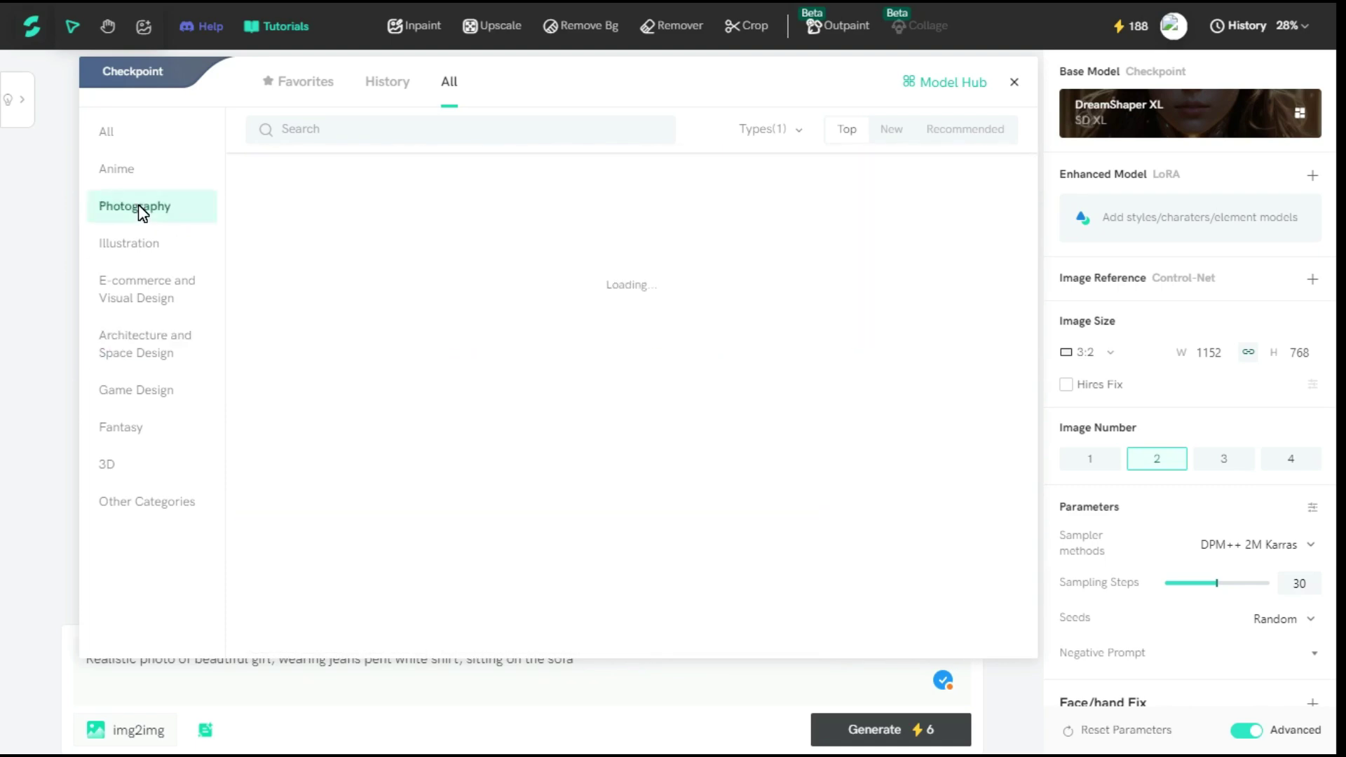
{"action": "scroll", "coordinate": [825, 284], "scroll_direction": "down", "scroll_amount": 7}
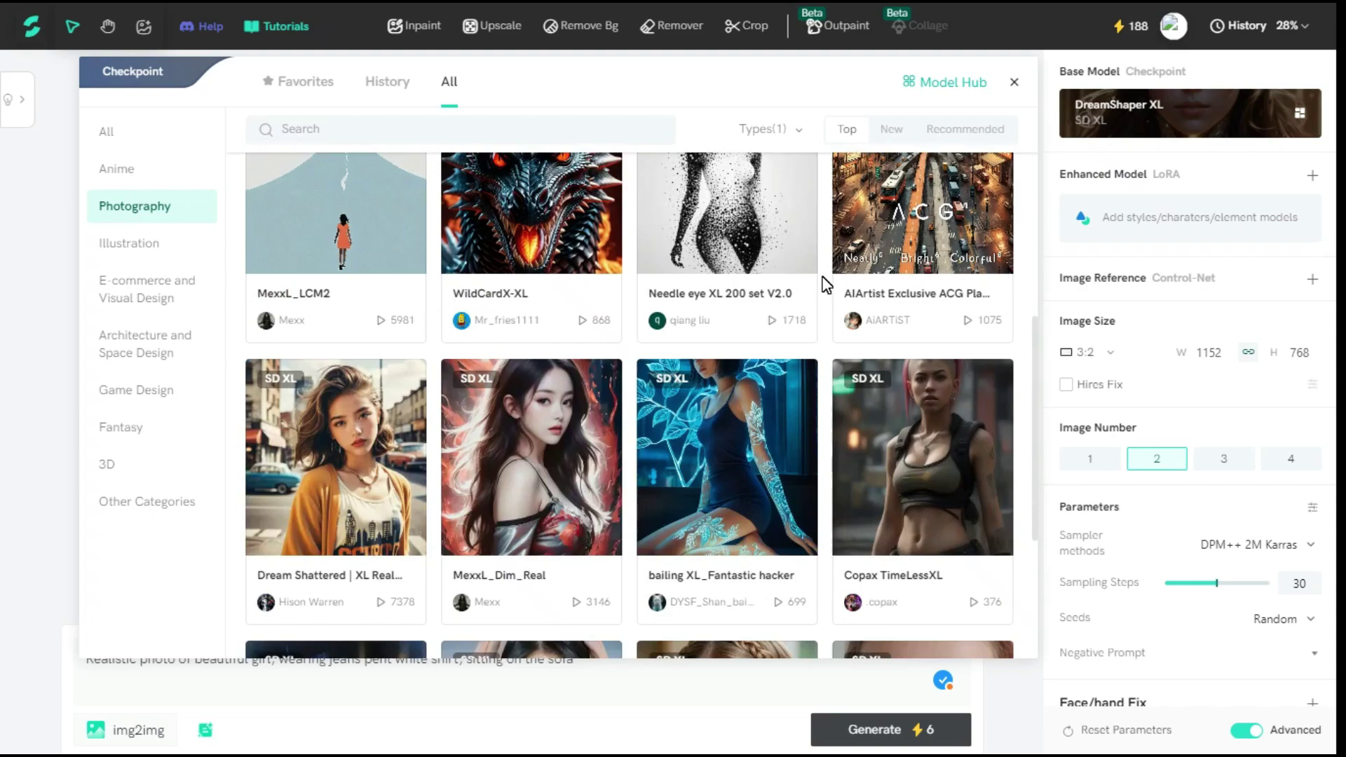
{"action": "scroll", "coordinate": [825, 284], "scroll_direction": "down", "scroll_amount": 10}
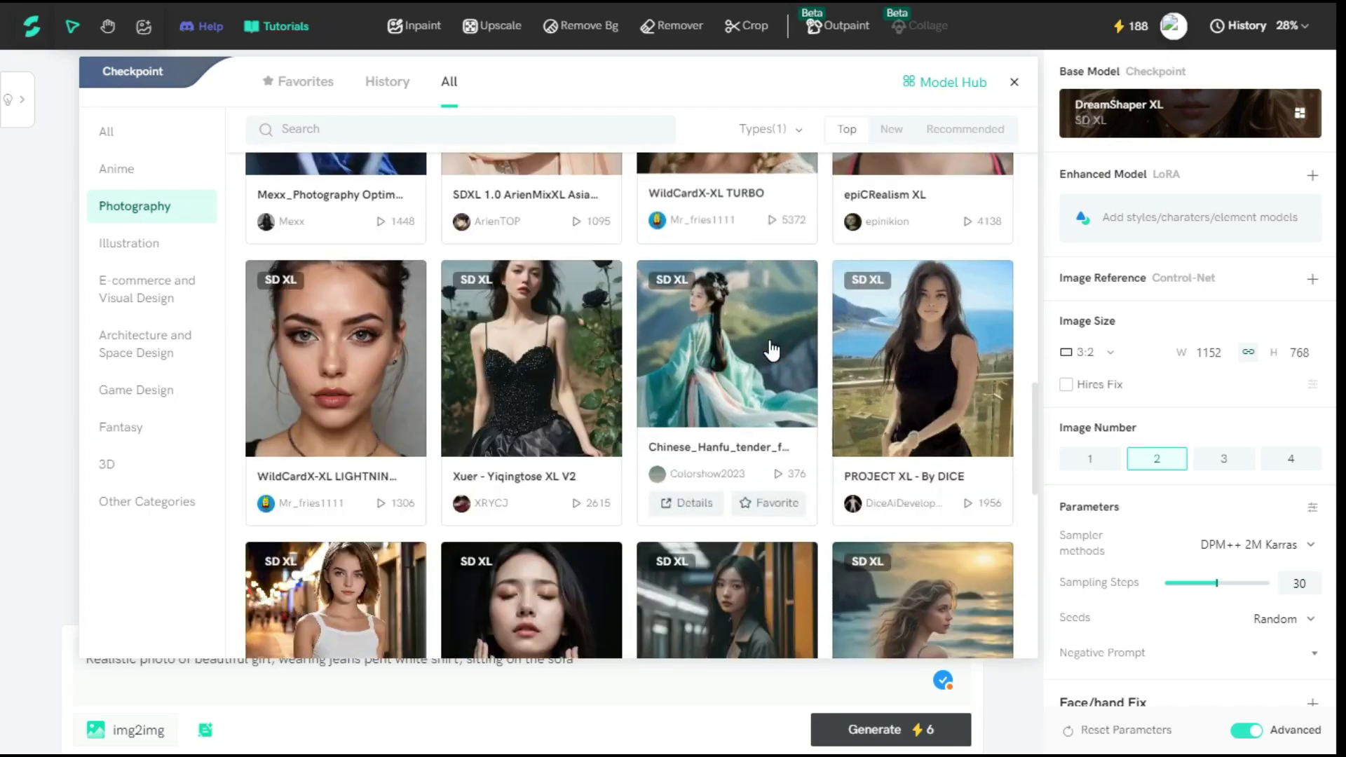
{"action": "scroll", "coordinate": [771, 349], "scroll_direction": "down", "scroll_amount": 2}
{"action": "left_click", "coordinate": [286, 448]}
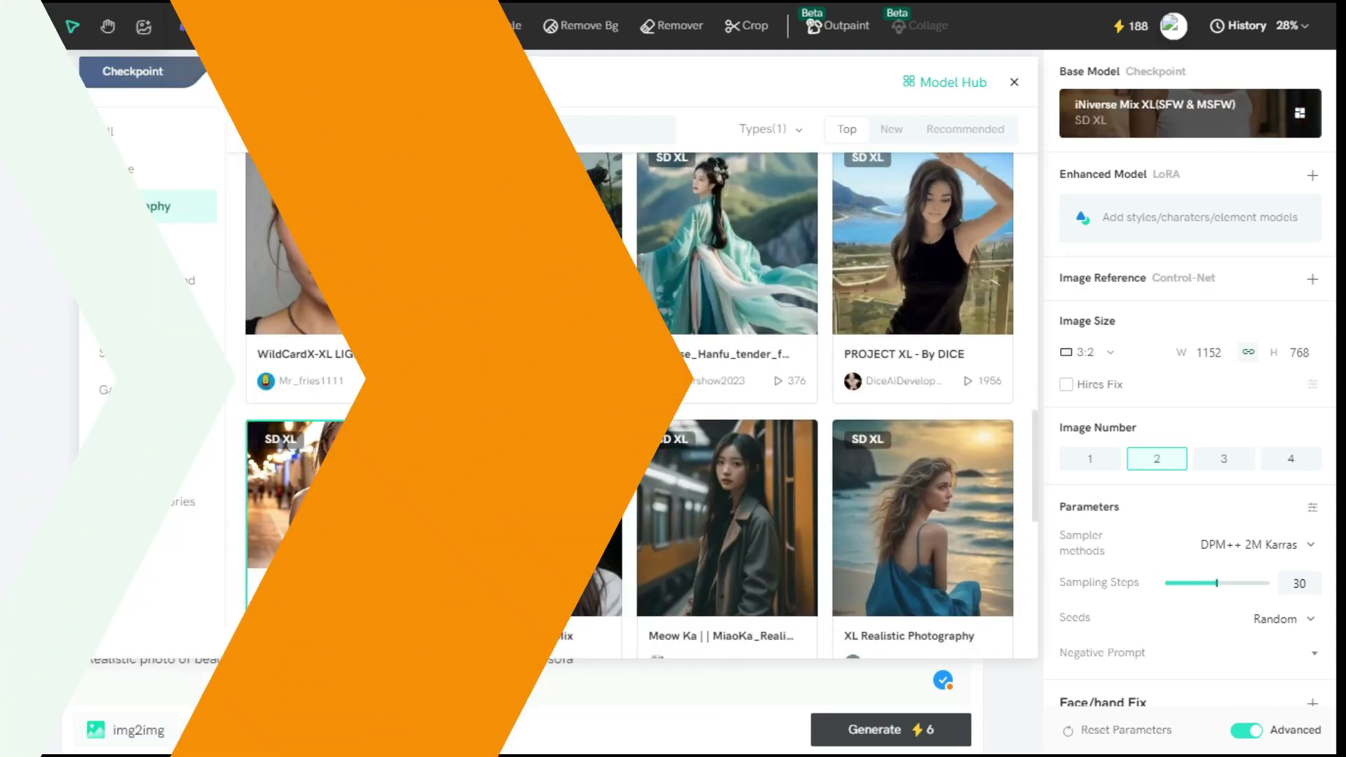
- Add the Character model generation LoRA at weight 0.8 as an enhanced model
{"action": "left_click", "coordinate": [1013, 82]}
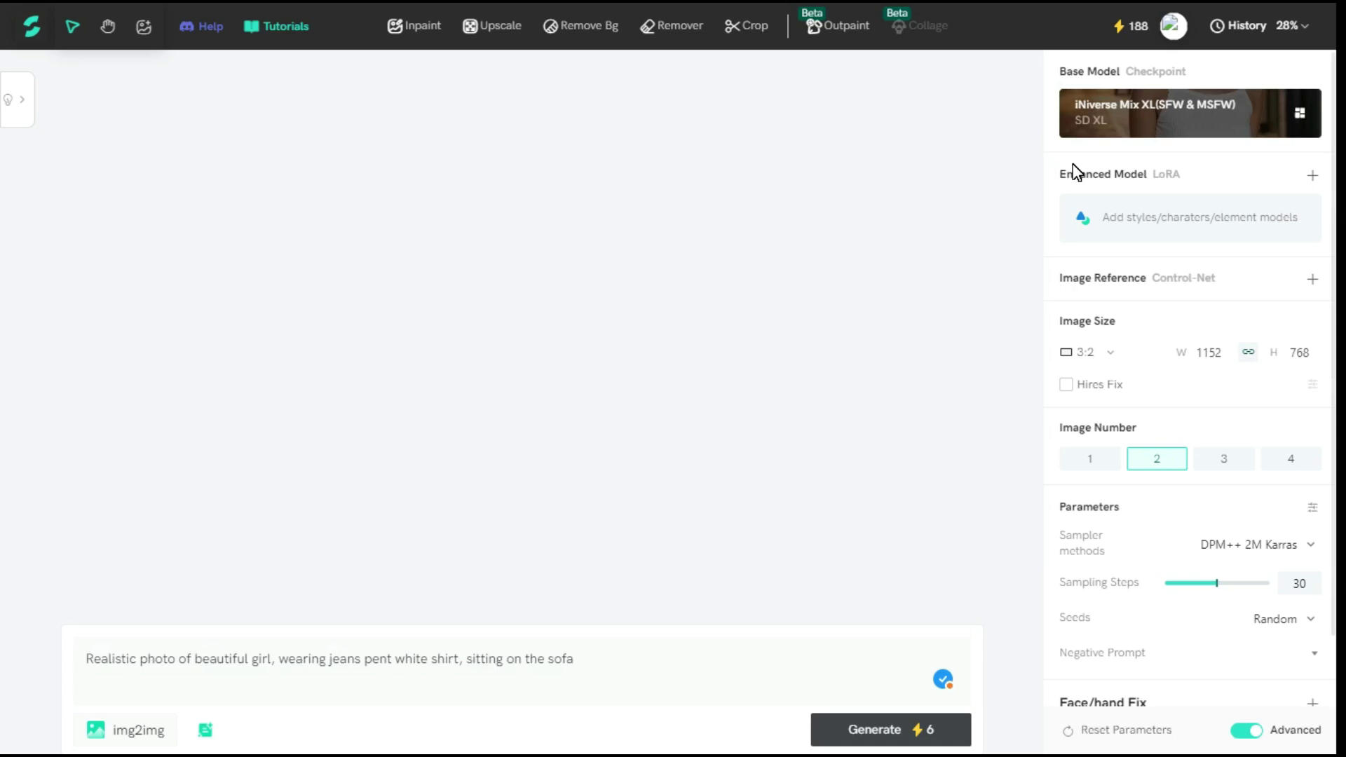
{"action": "left_click", "coordinate": [1313, 176]}
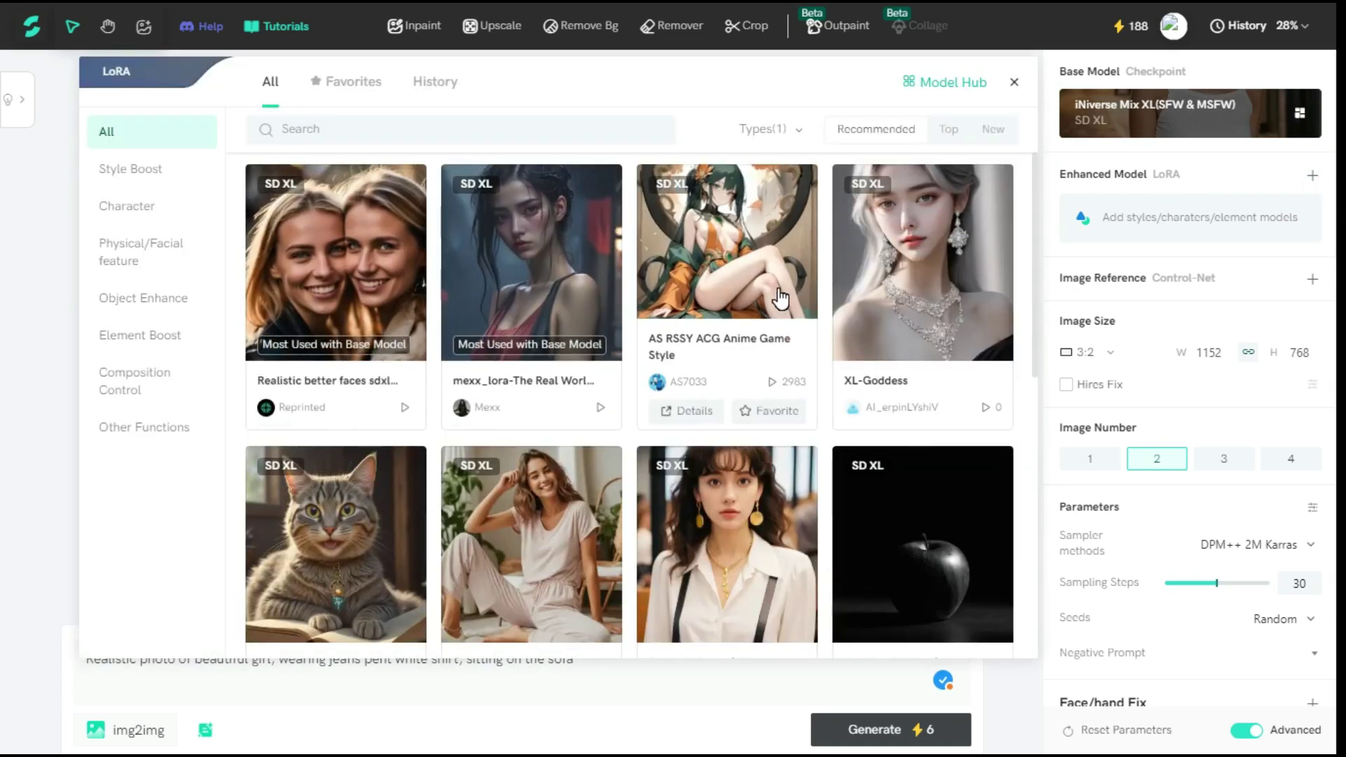
{"action": "scroll", "coordinate": [841, 308], "scroll_direction": "down", "scroll_amount": 4}
{"action": "scroll", "coordinate": [563, 270], "scroll_direction": "up", "scroll_amount": 1}
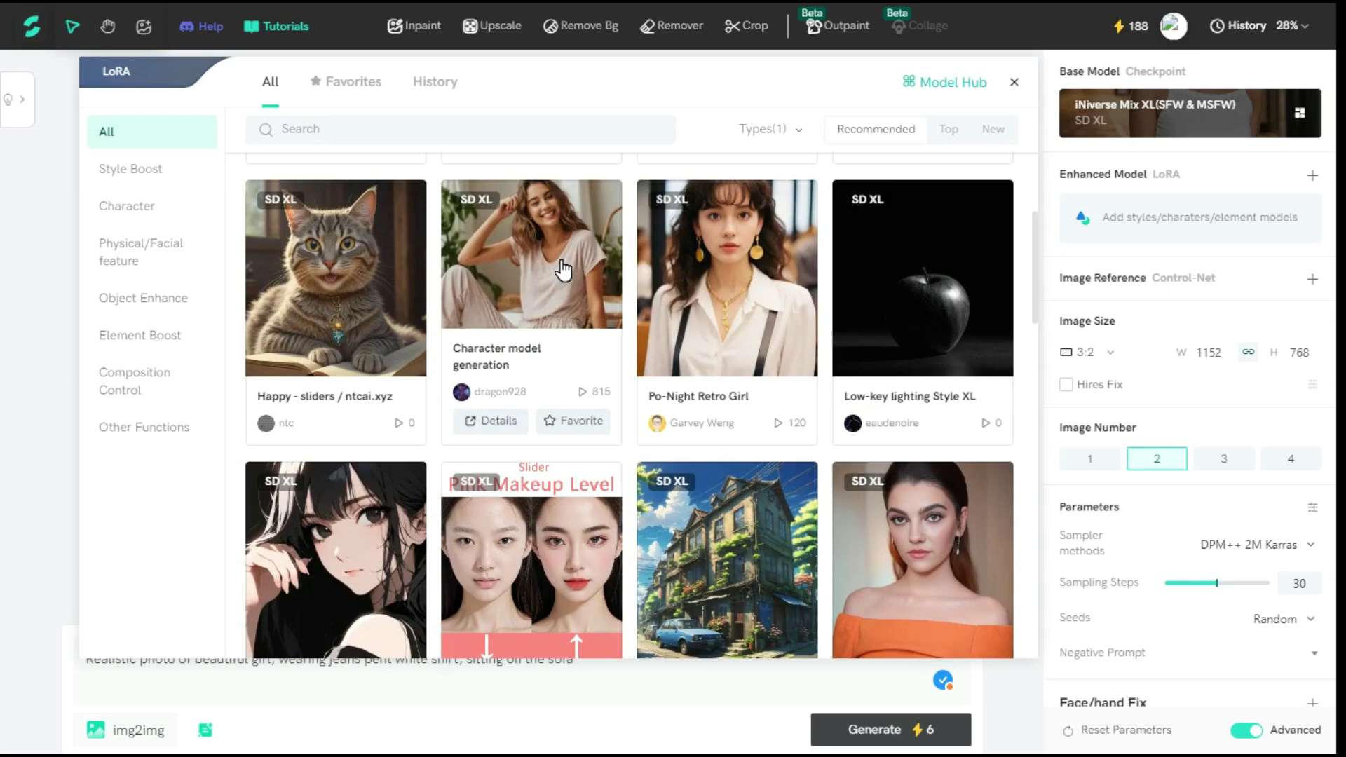
{"action": "left_click", "coordinate": [562, 271]}
{"action": "left_click", "coordinate": [1014, 82]}
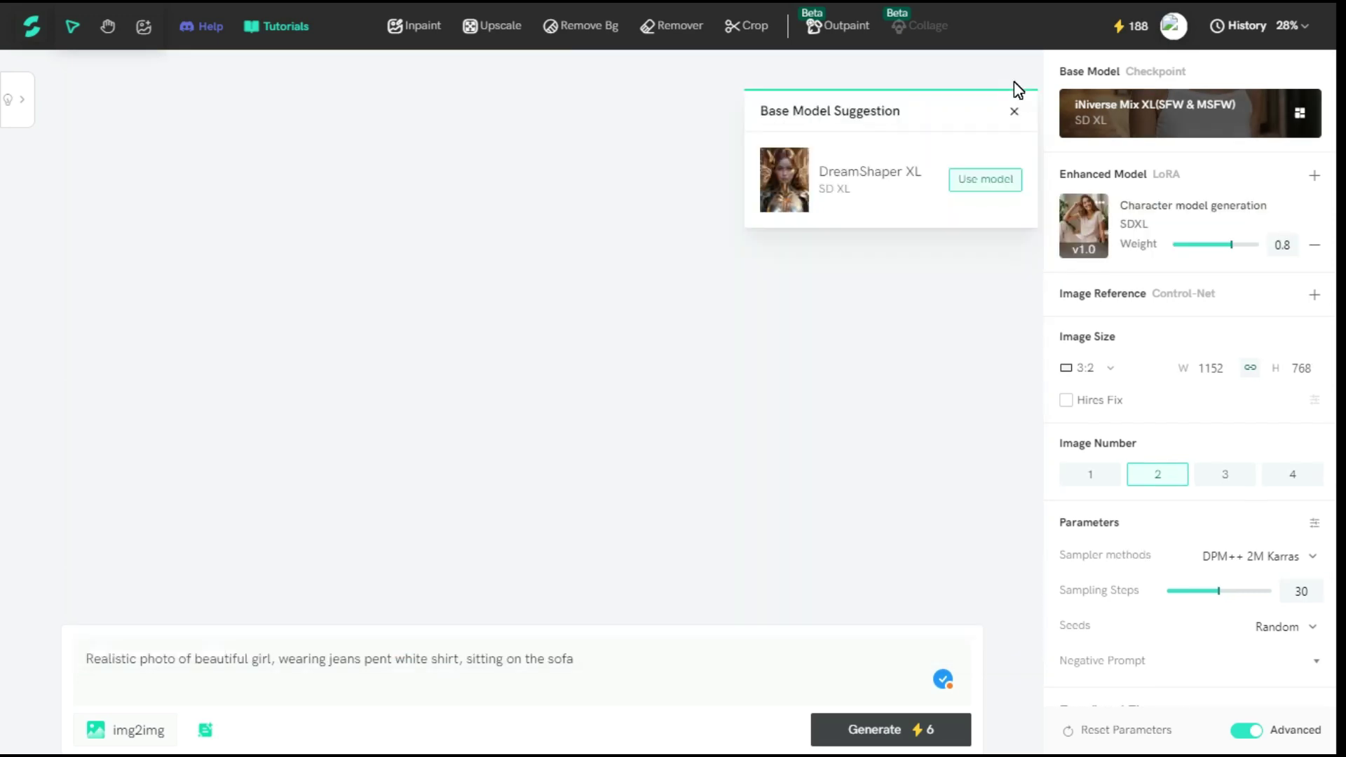
- Add an empty image reference slot and close its settings
{"action": "left_click", "coordinate": [1015, 112]}
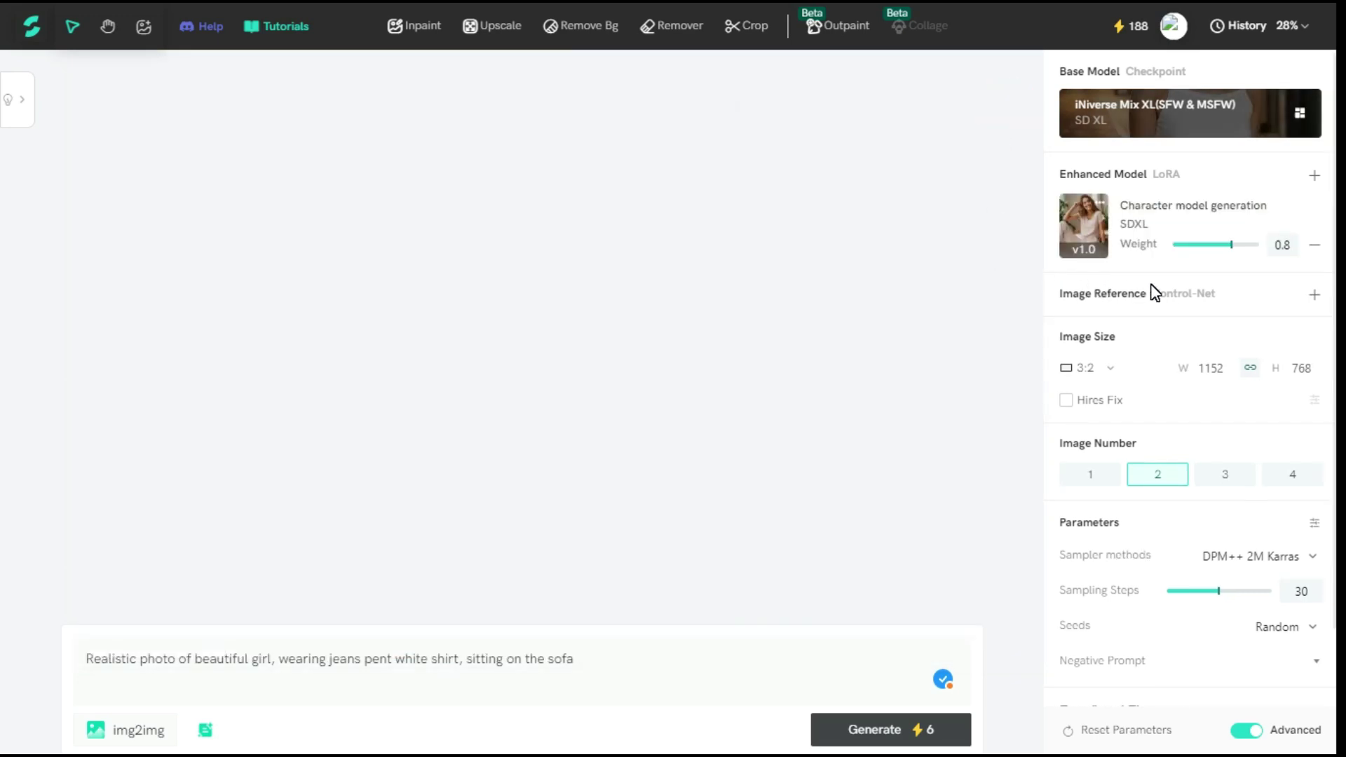
{"action": "left_click", "coordinate": [1315, 294]}
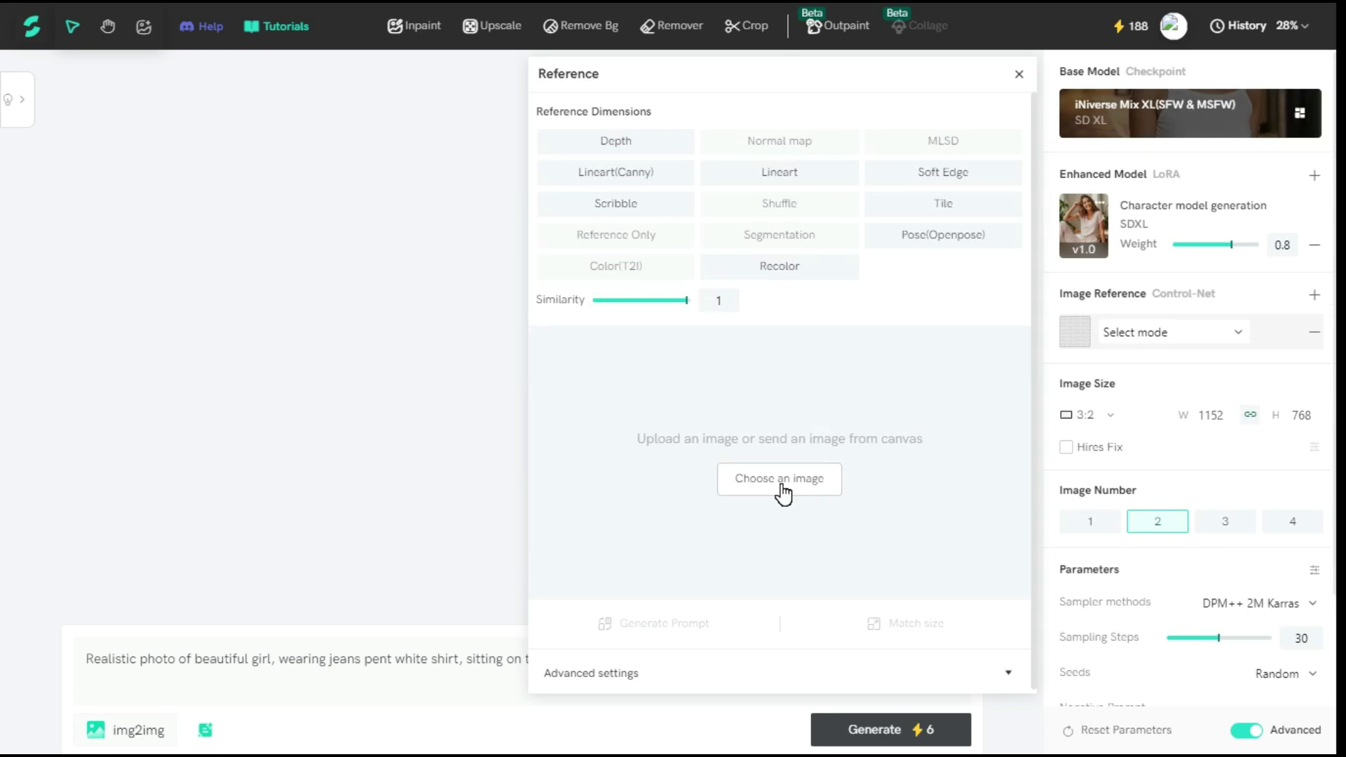
{"action": "left_click", "coordinate": [1019, 73]}
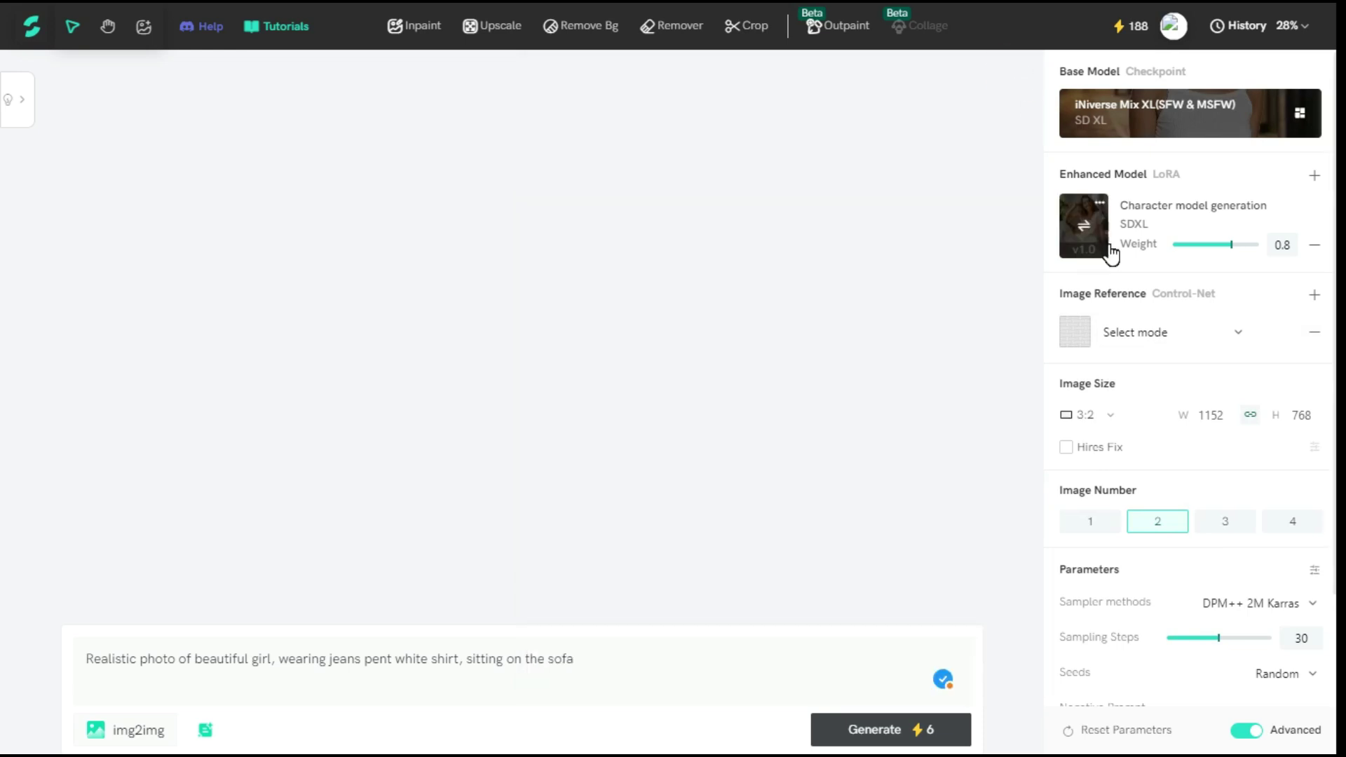
- Set the image ratio to 3:2 (1152×768) and keep Image Number at 2
{"action": "left_click", "coordinate": [1113, 419]}
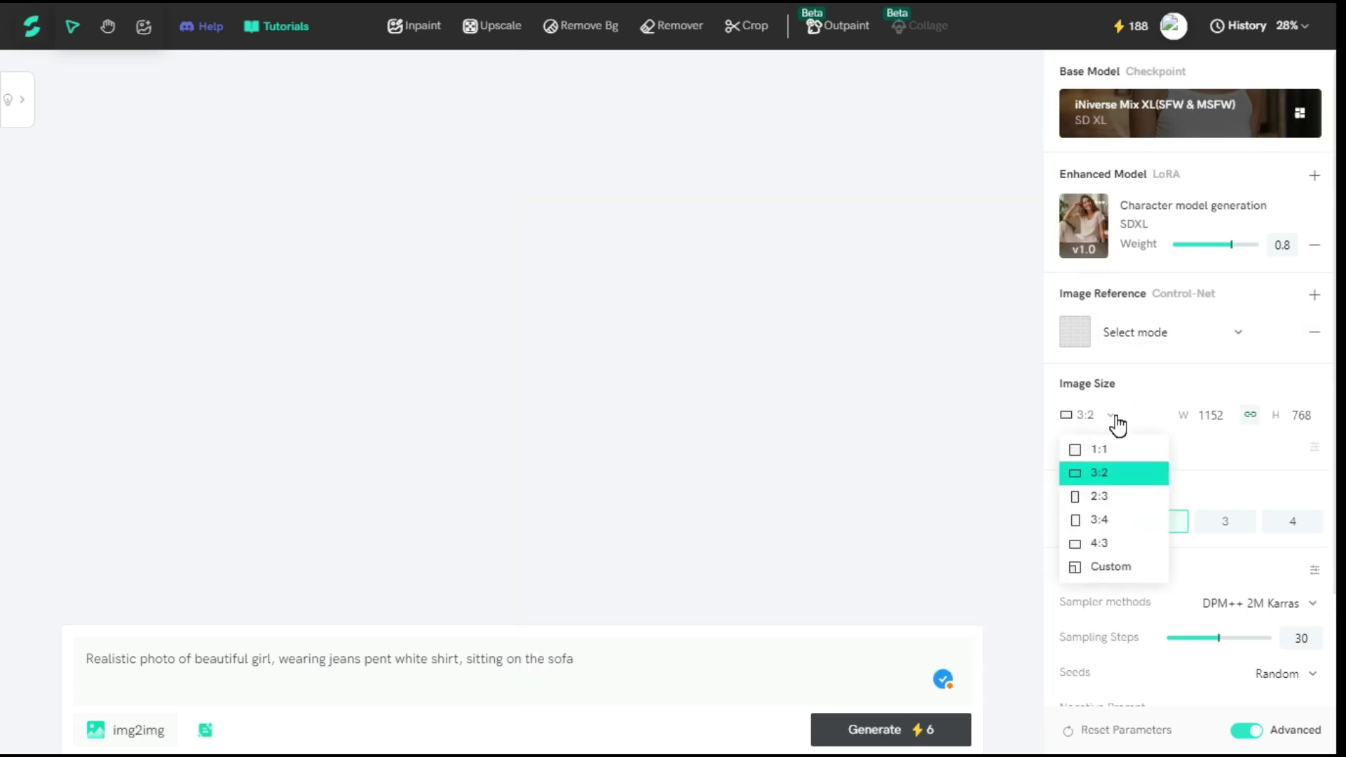
{"action": "left_click", "coordinate": [1104, 454]}
{"action": "left_click", "coordinate": [1119, 419]}
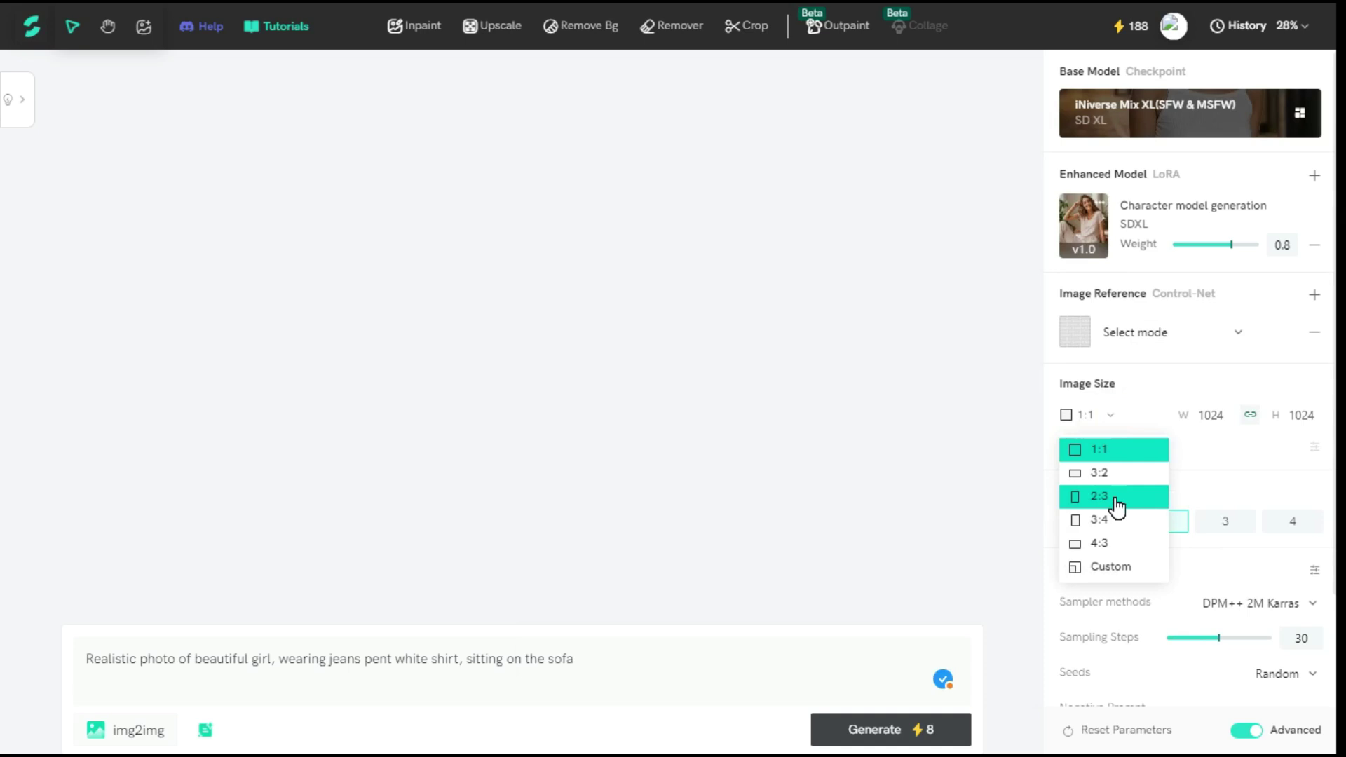
{"action": "left_click", "coordinate": [1104, 472]}
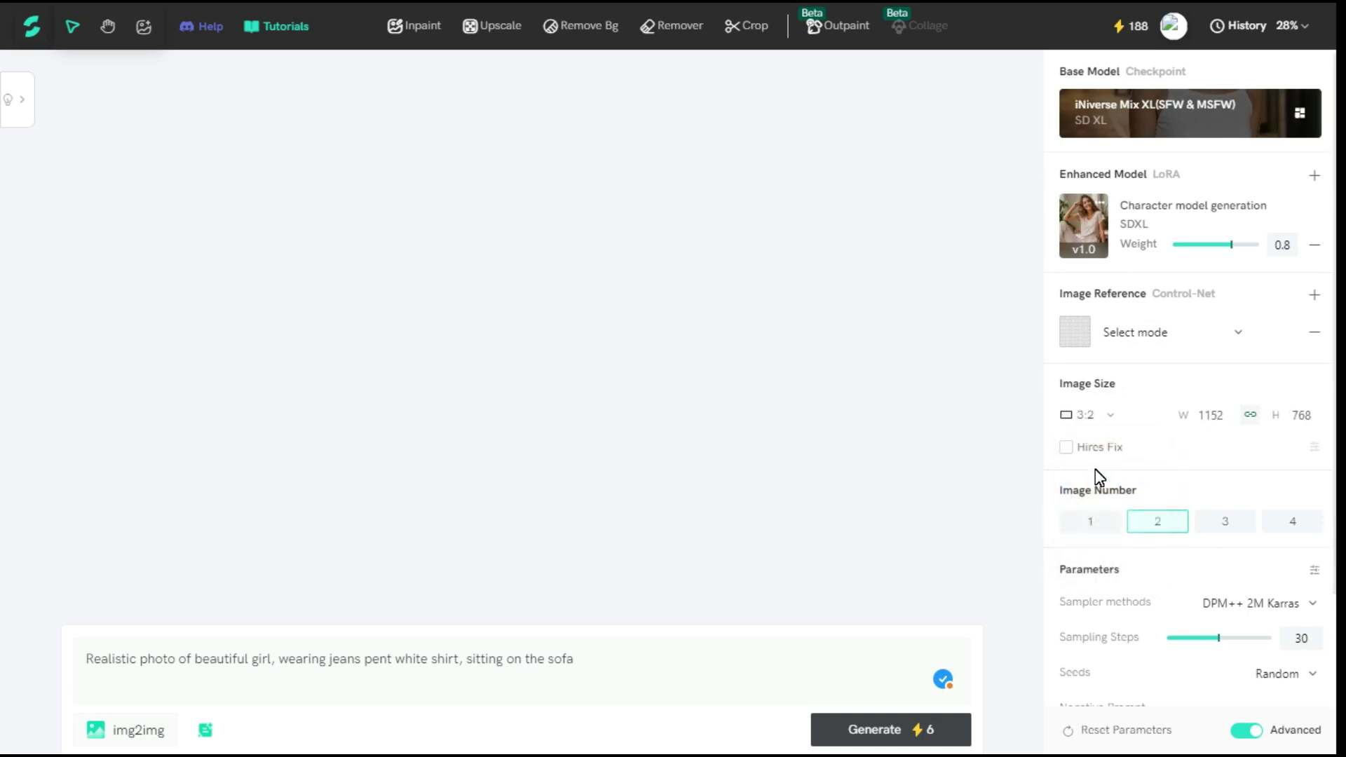
{"action": "left_click", "coordinate": [1227, 521]}
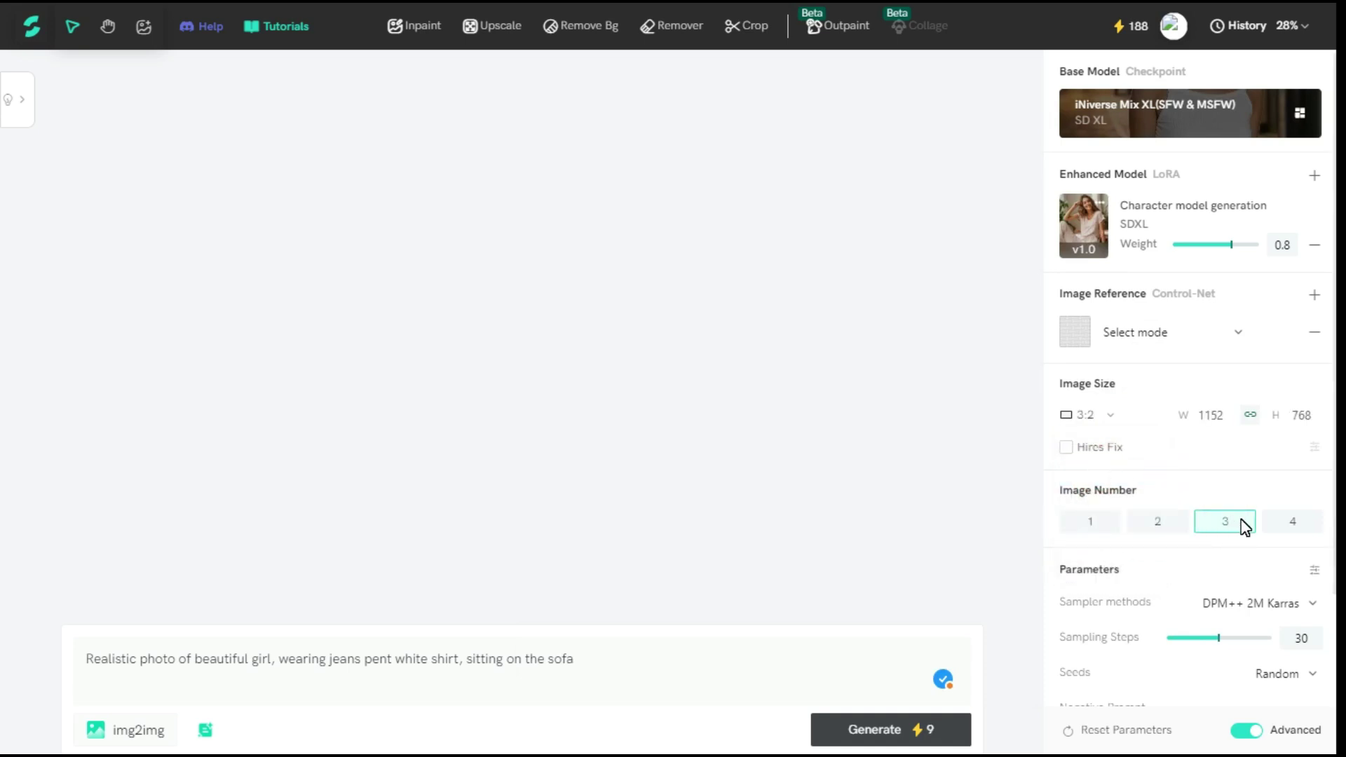
{"action": "left_click", "coordinate": [1295, 520]}
{"action": "left_click", "coordinate": [1159, 520]}
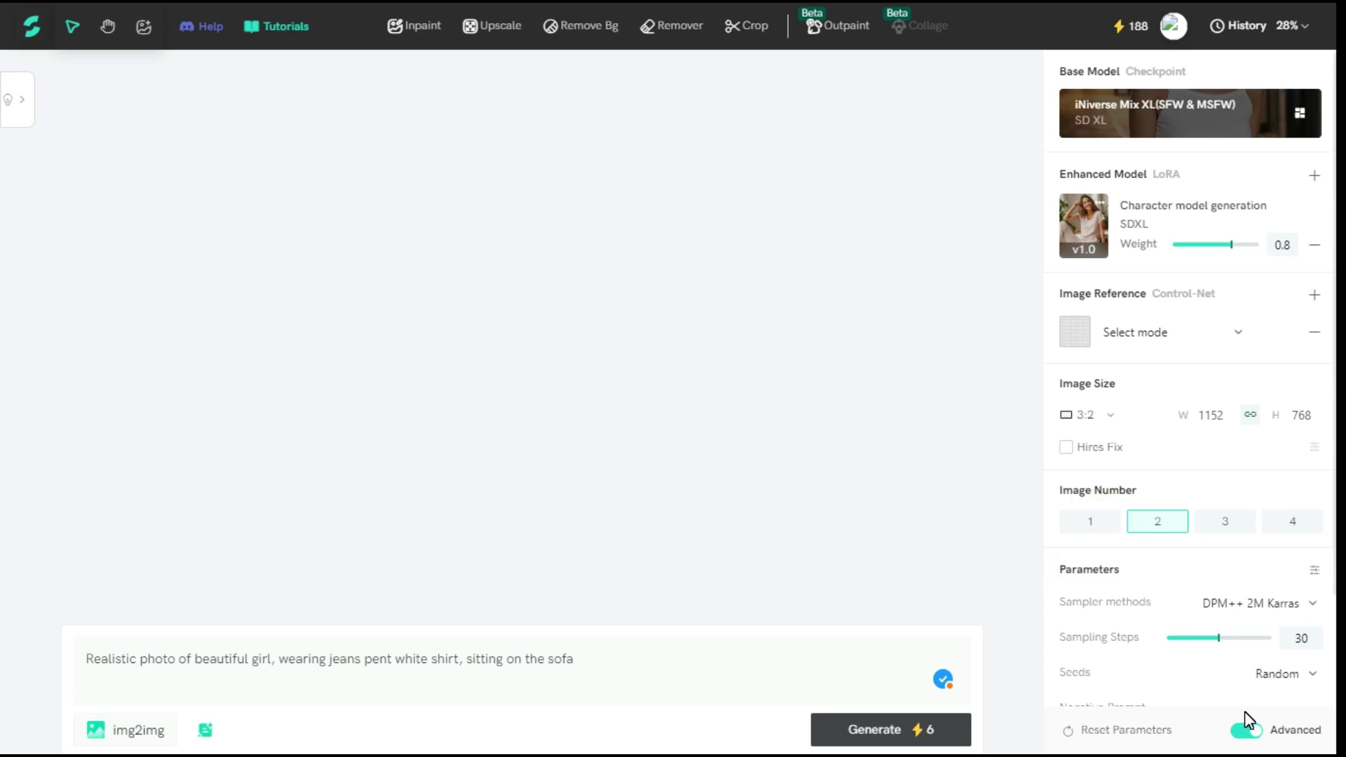
- Review advanced settings (DPM++ 2M Karras, negative prompt, Fix Hand) and hide them again
{"action": "left_click", "coordinate": [1246, 732]}
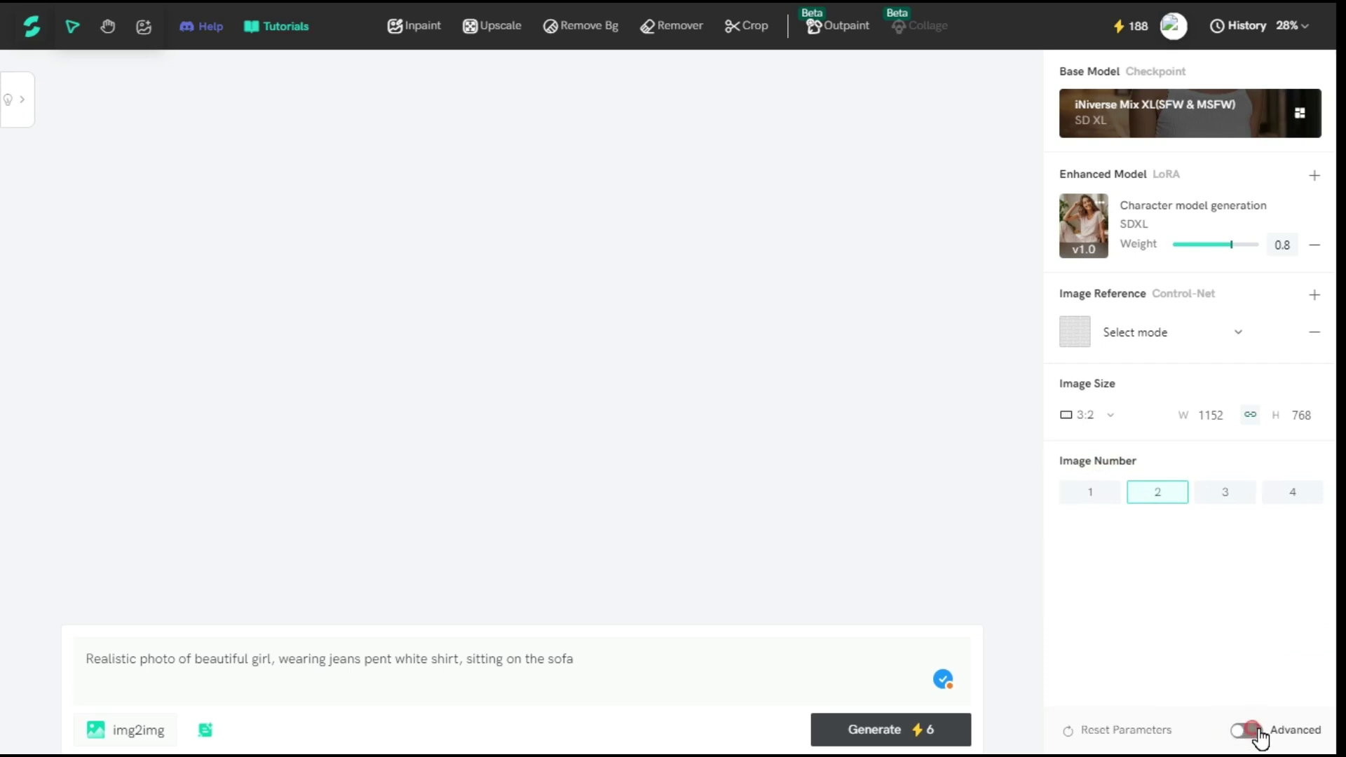
{"action": "left_click", "coordinate": [1258, 732]}
{"action": "scroll", "coordinate": [1170, 586], "scroll_direction": "down", "scroll_amount": 2}
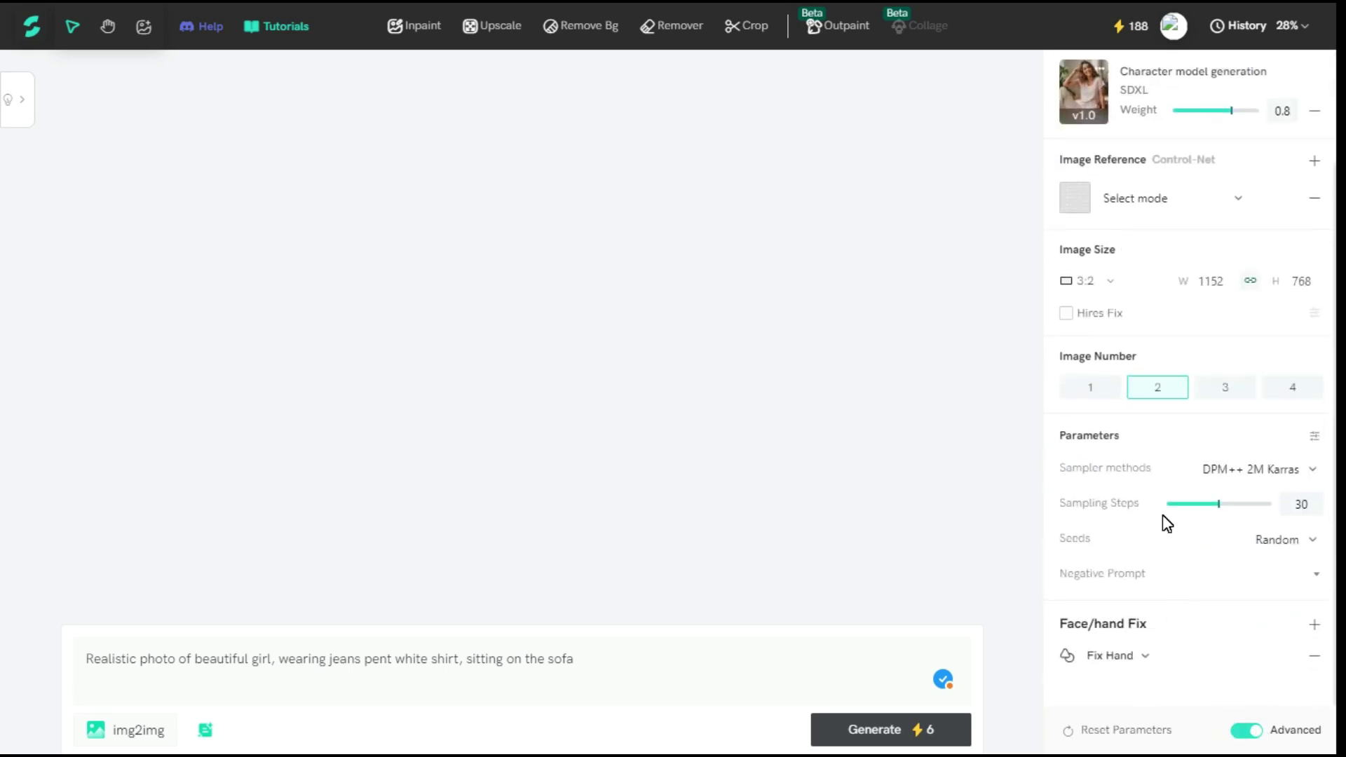
{"action": "left_click", "coordinate": [1312, 469]}
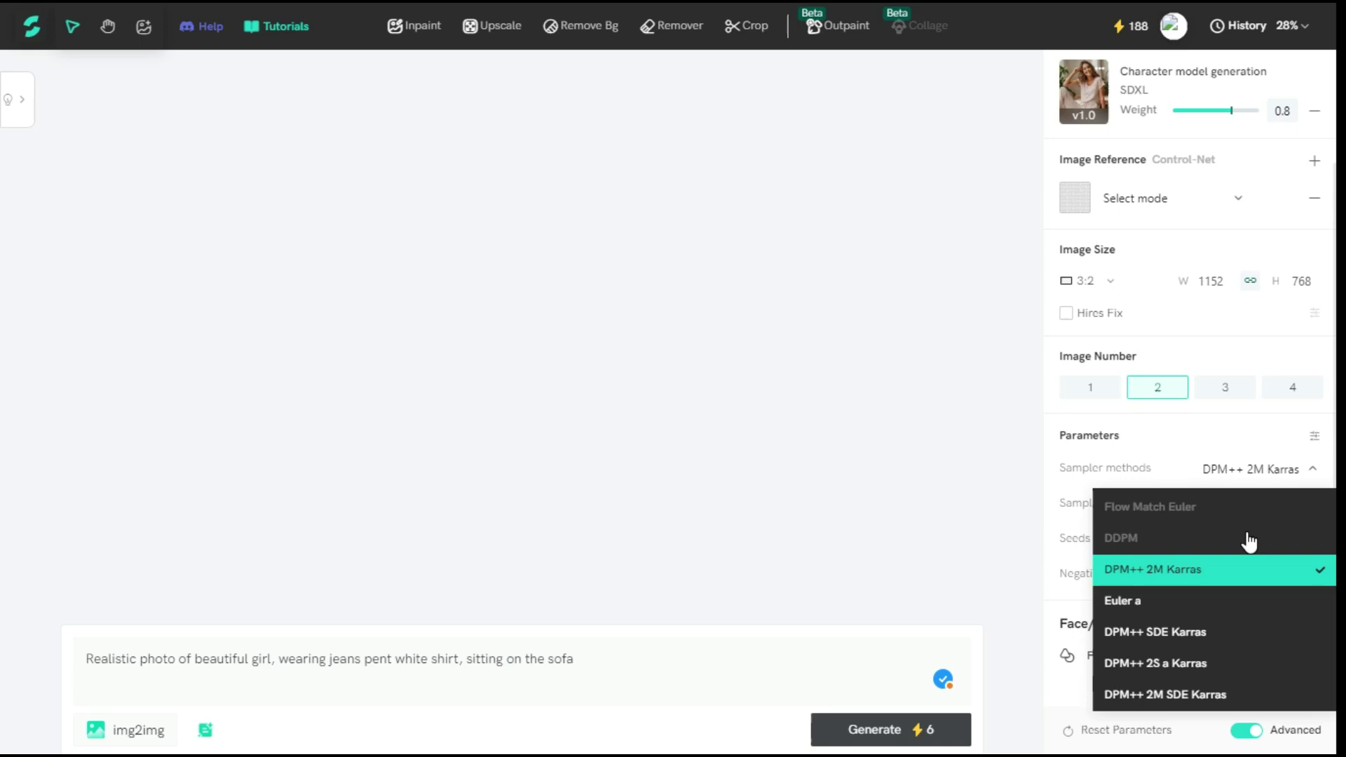
{"action": "left_click", "coordinate": [1254, 443]}
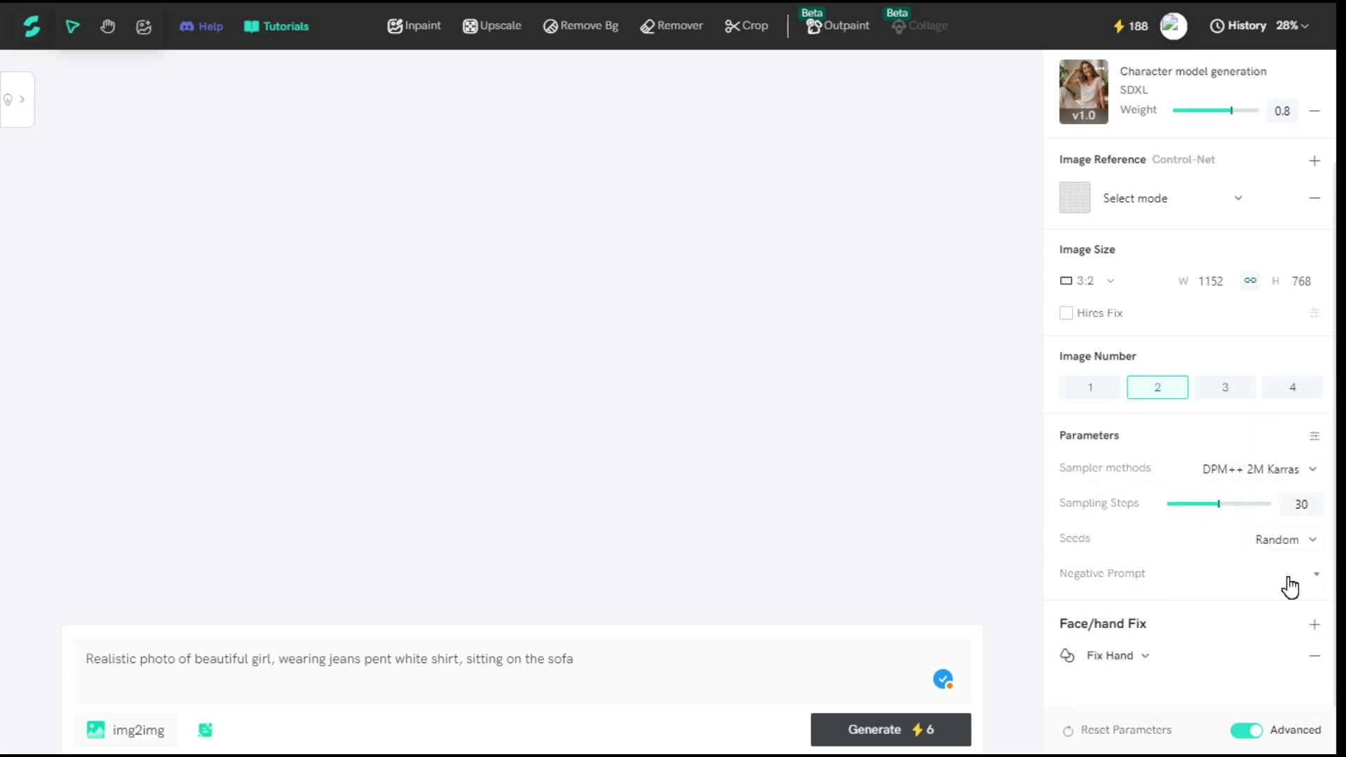
{"action": "left_click", "coordinate": [1314, 572]}
{"action": "scroll", "coordinate": [1288, 567], "scroll_direction": "down", "scroll_amount": 2}
{"action": "left_click", "coordinate": [1323, 427]}
{"action": "left_click", "coordinate": [1149, 660]}
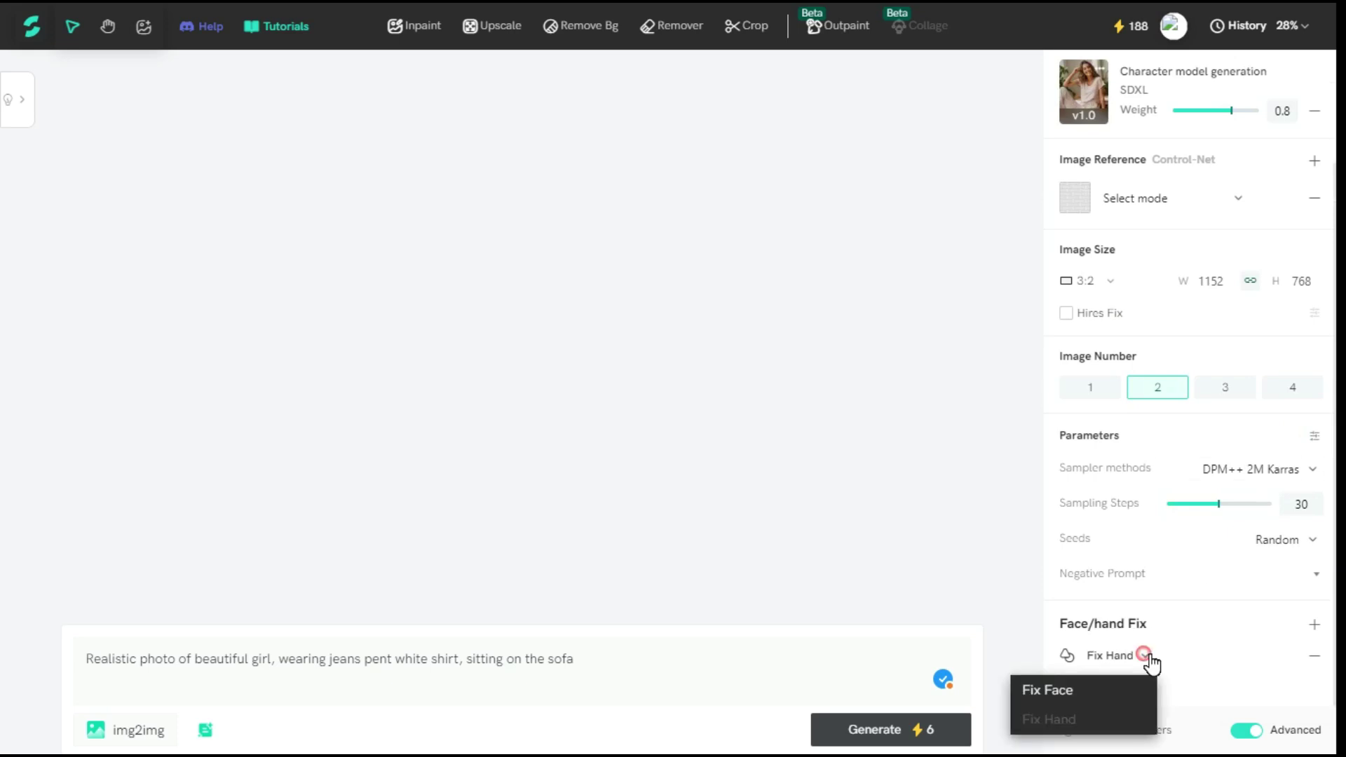
{"action": "left_click", "coordinate": [1150, 660]}
{"action": "left_click", "coordinate": [1248, 731]}
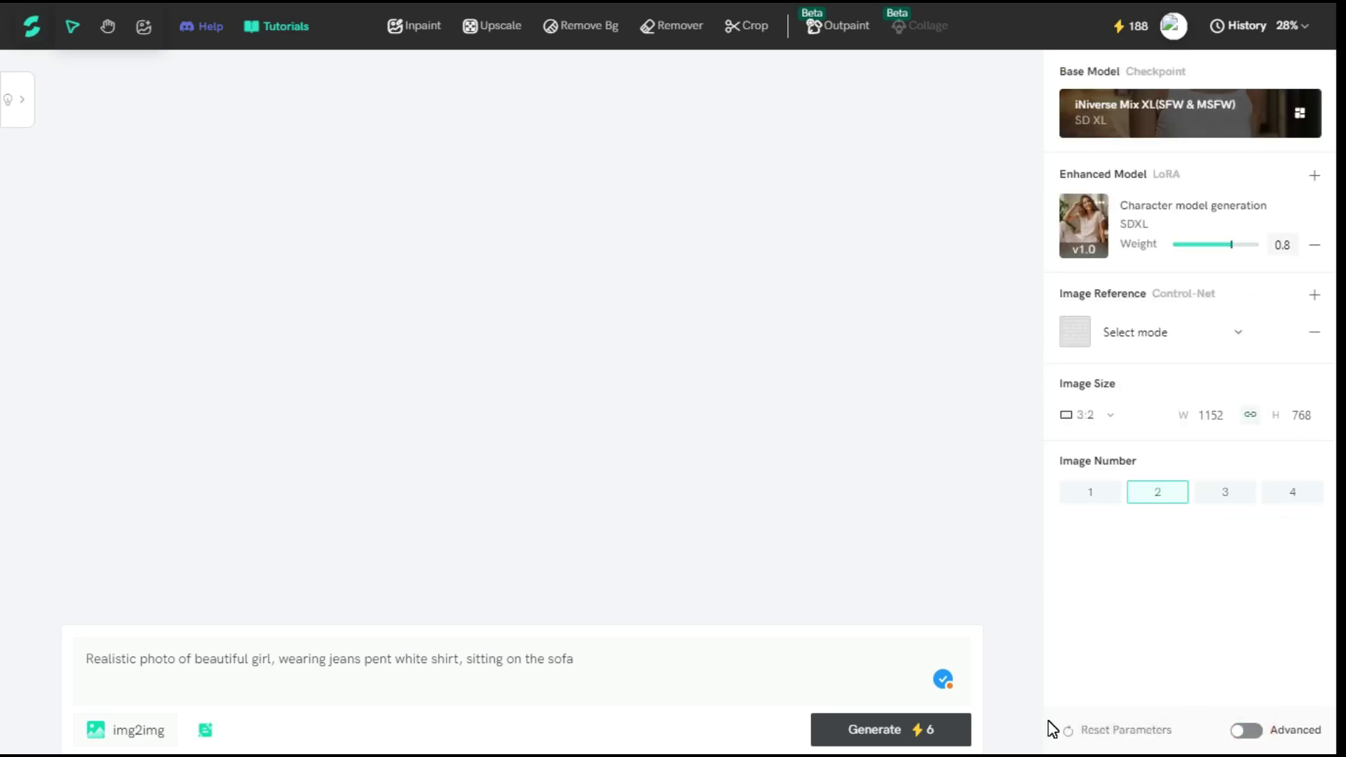
- Generate two 1152×768 sofa portraits and fit both in view
{"action": "left_click", "coordinate": [878, 732]}
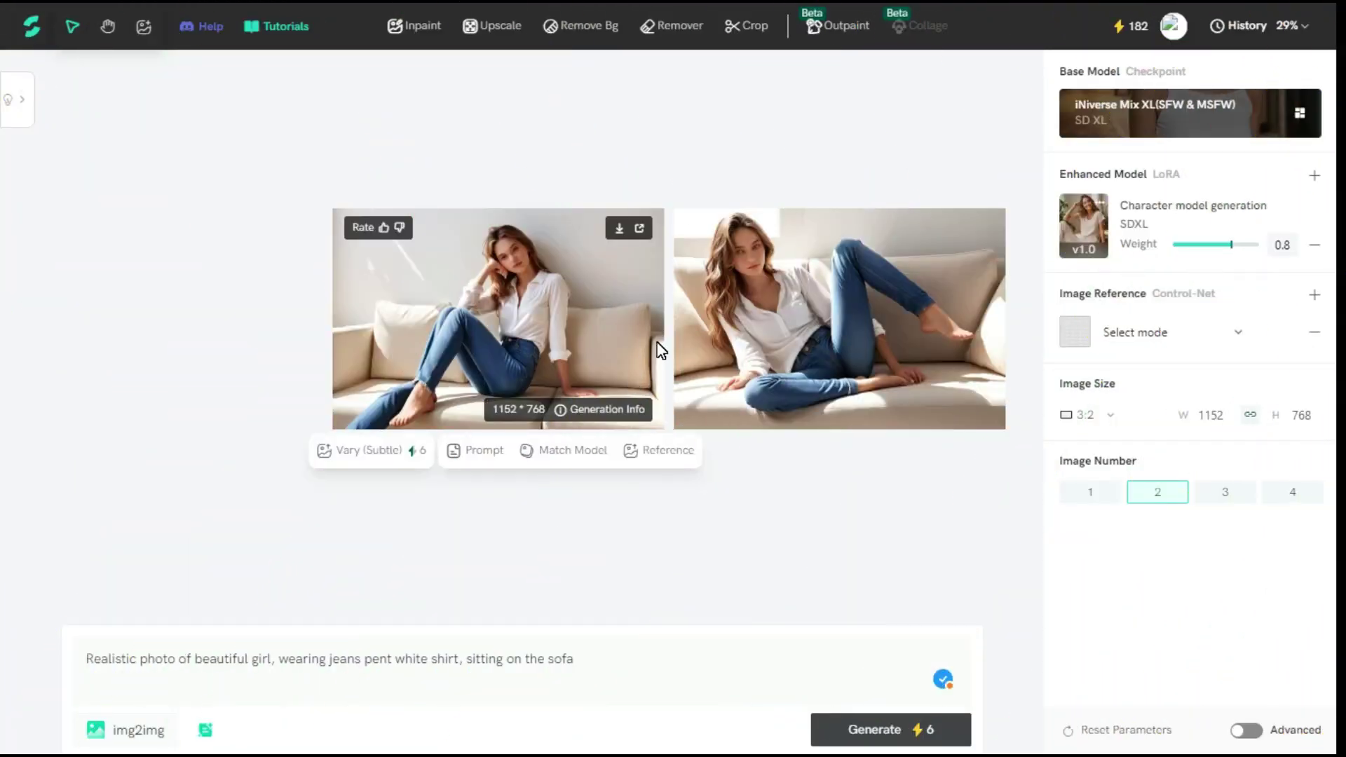
{"action": "scroll", "coordinate": [738, 347], "scroll_direction": "up", "scroll_amount": 3}
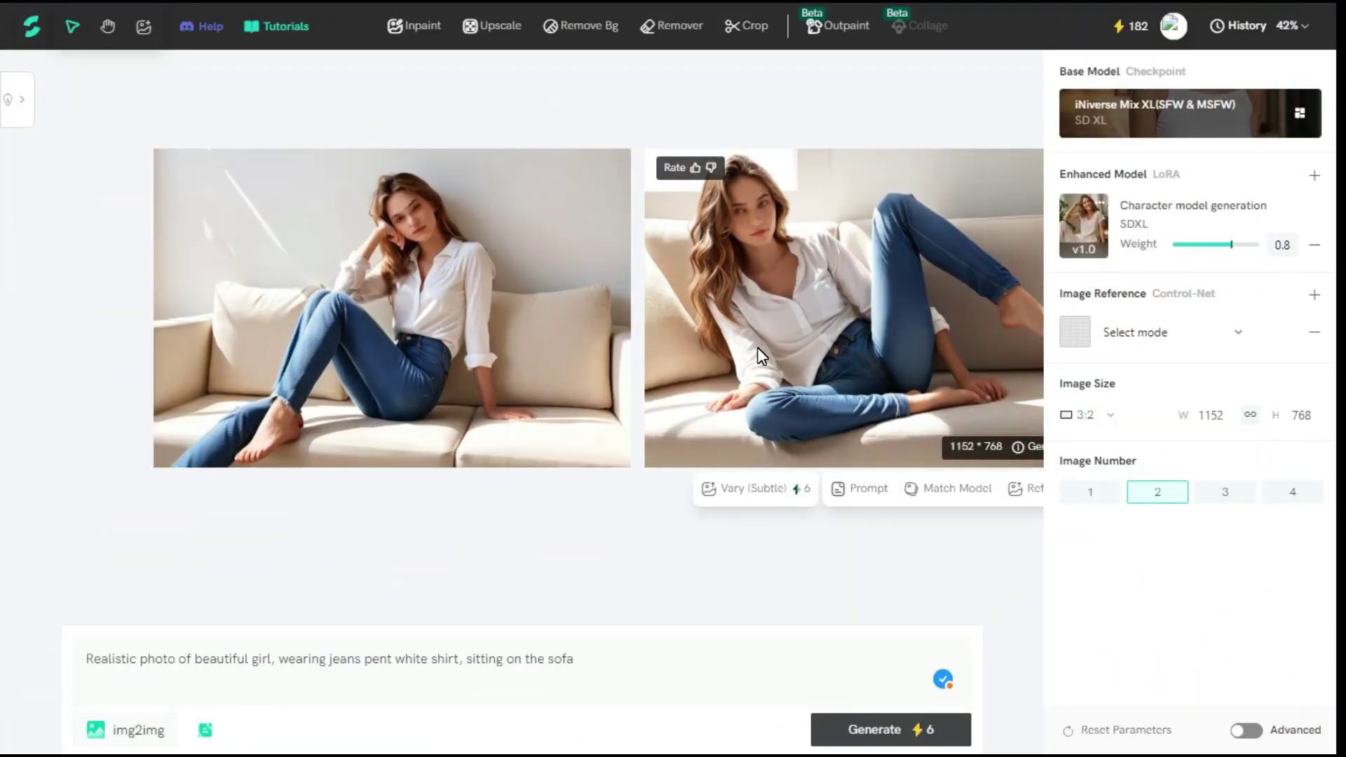
{"action": "left_click_drag", "start_coordinate": [757, 347], "coordinate": [684, 384]}
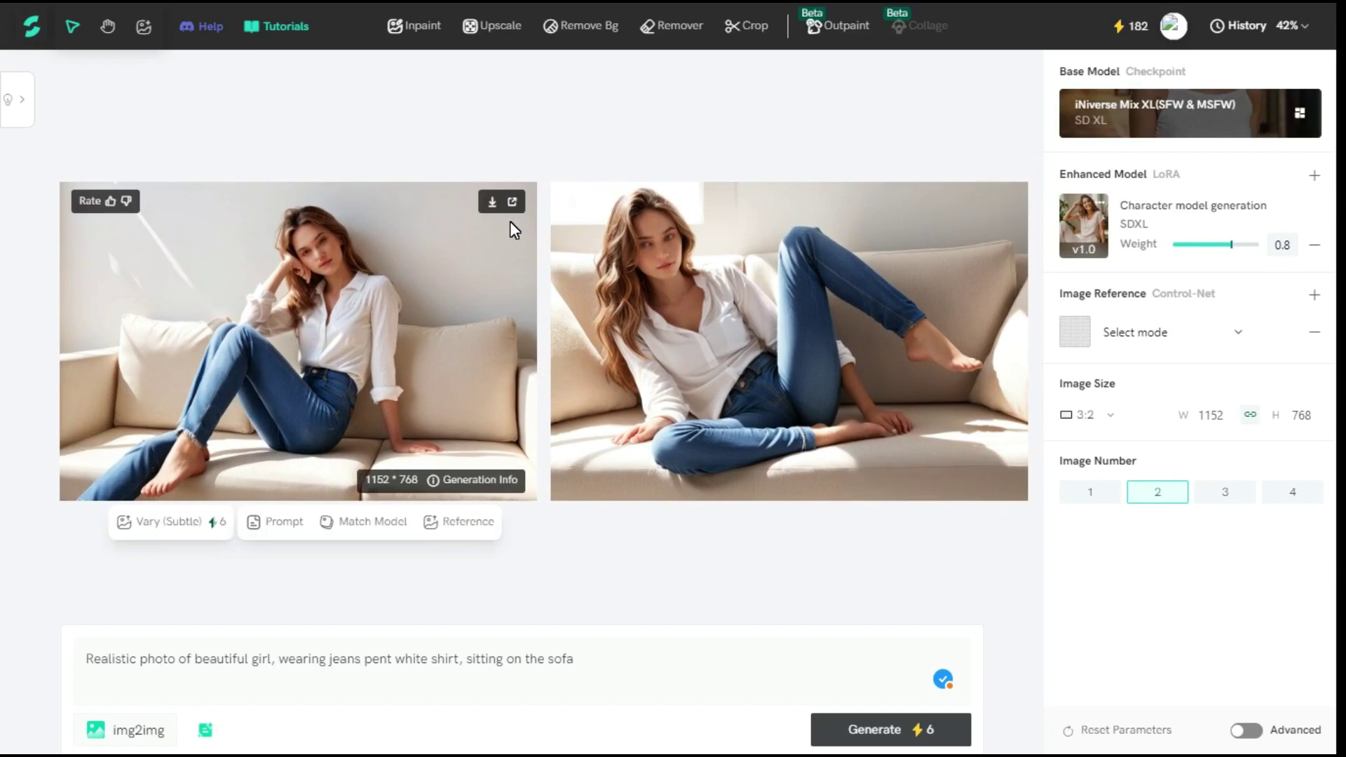
- Download the first sofa image and select the existing prompt text
{"action": "left_click", "coordinate": [512, 203]}
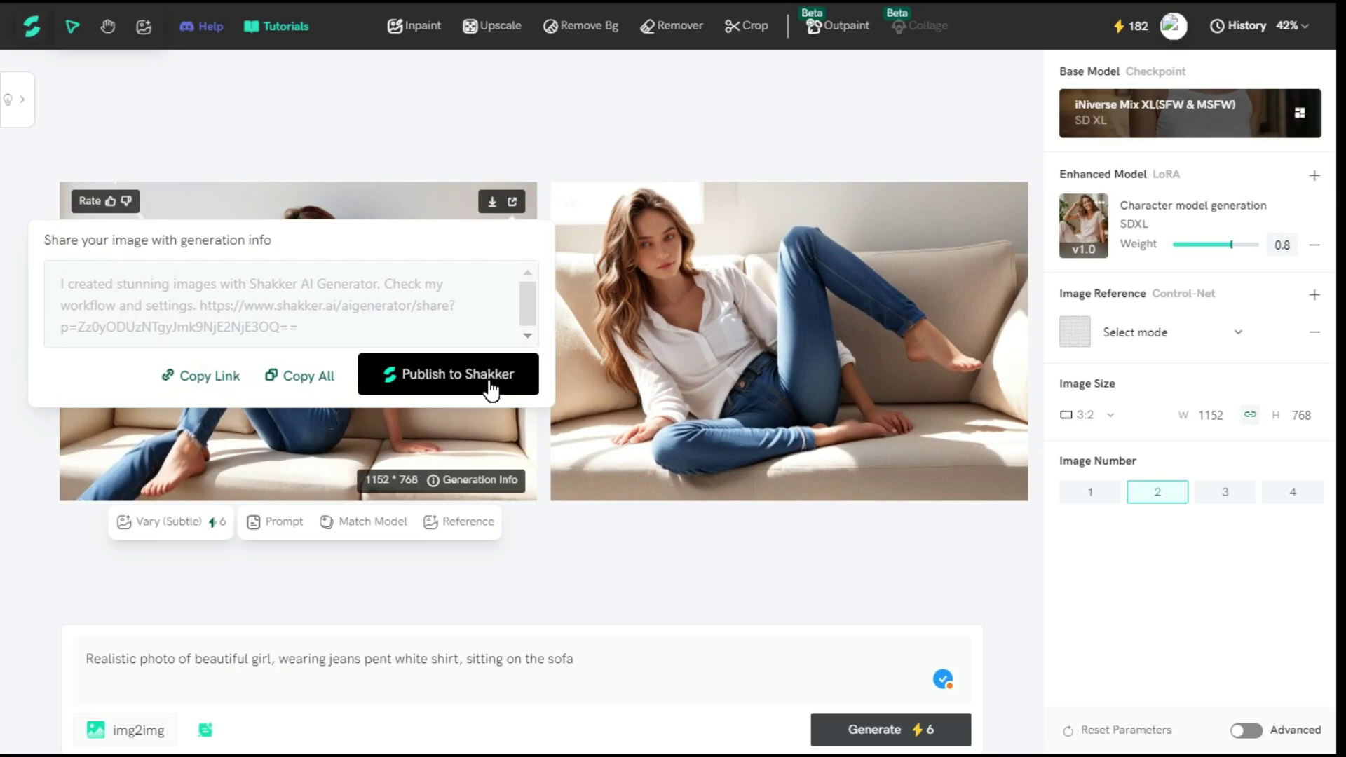
{"action": "left_click", "coordinate": [515, 197]}
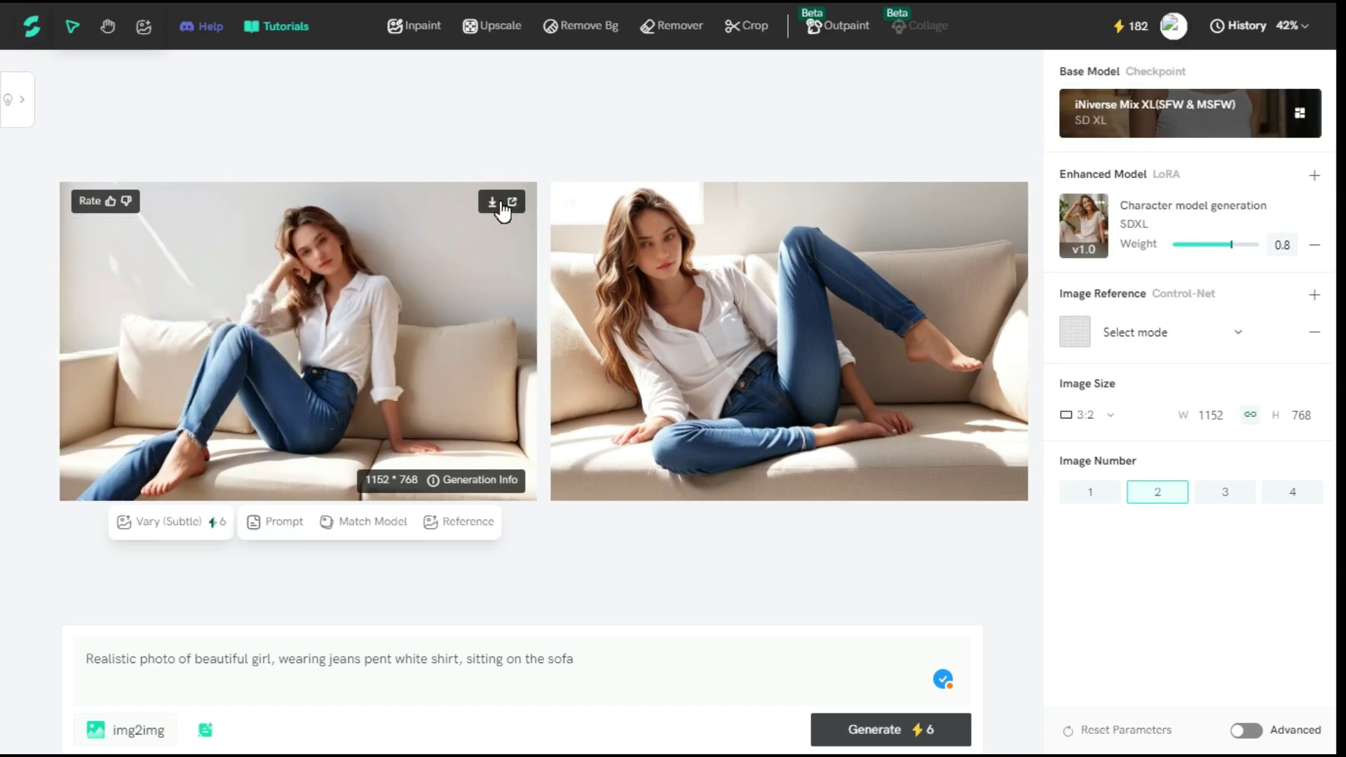
{"action": "left_click", "coordinate": [494, 203]}
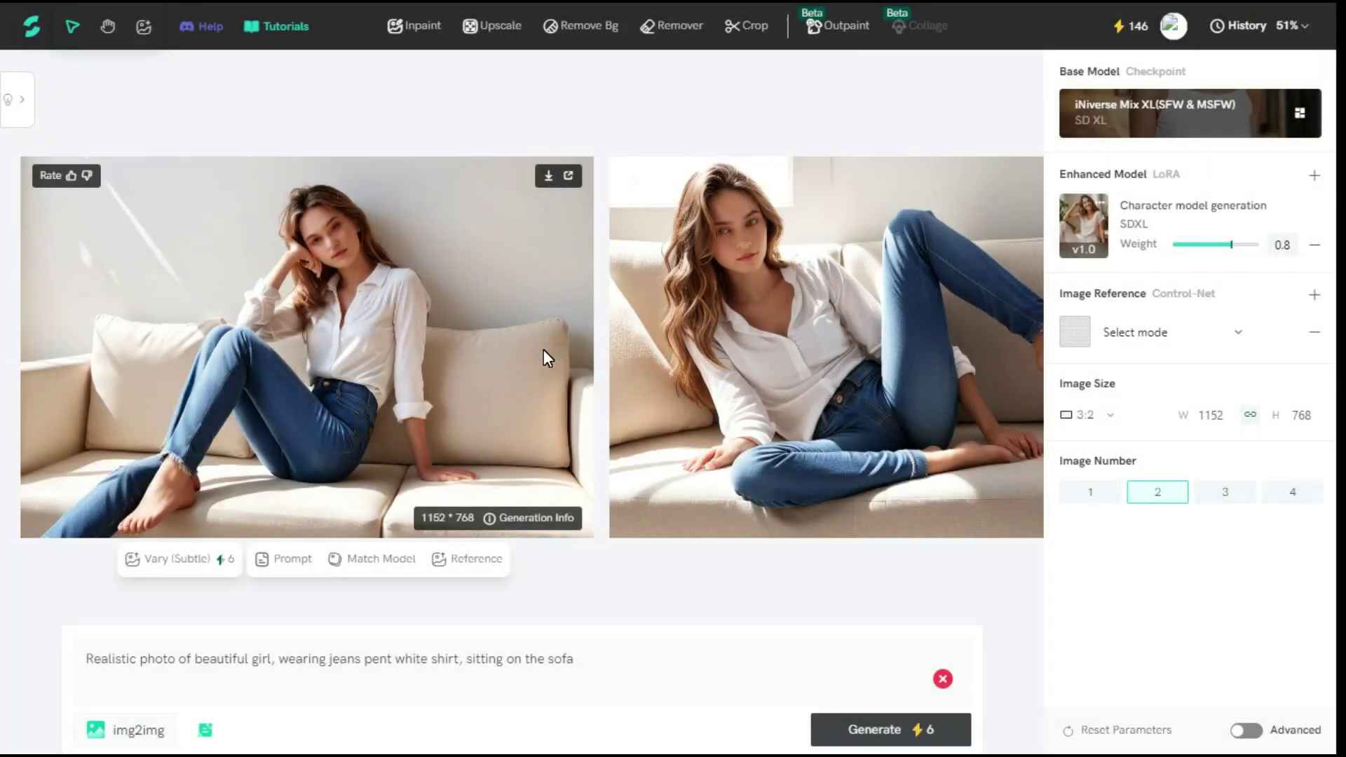
{"action": "left_click_drag", "start_coordinate": [573, 648], "coordinate": [84, 643]}
- Paste the interior-style prompt and switch the base model to Universal Interior Design MAX
{"action": "type", "text": "masterpiece,best quality,((best quality)),((masterpiece)),((realistic)),inverted colors,living room,Modern minimalist Nordic style,Soft light,Pure picture,(Bright colors:1.2),Symmetrical composition"}
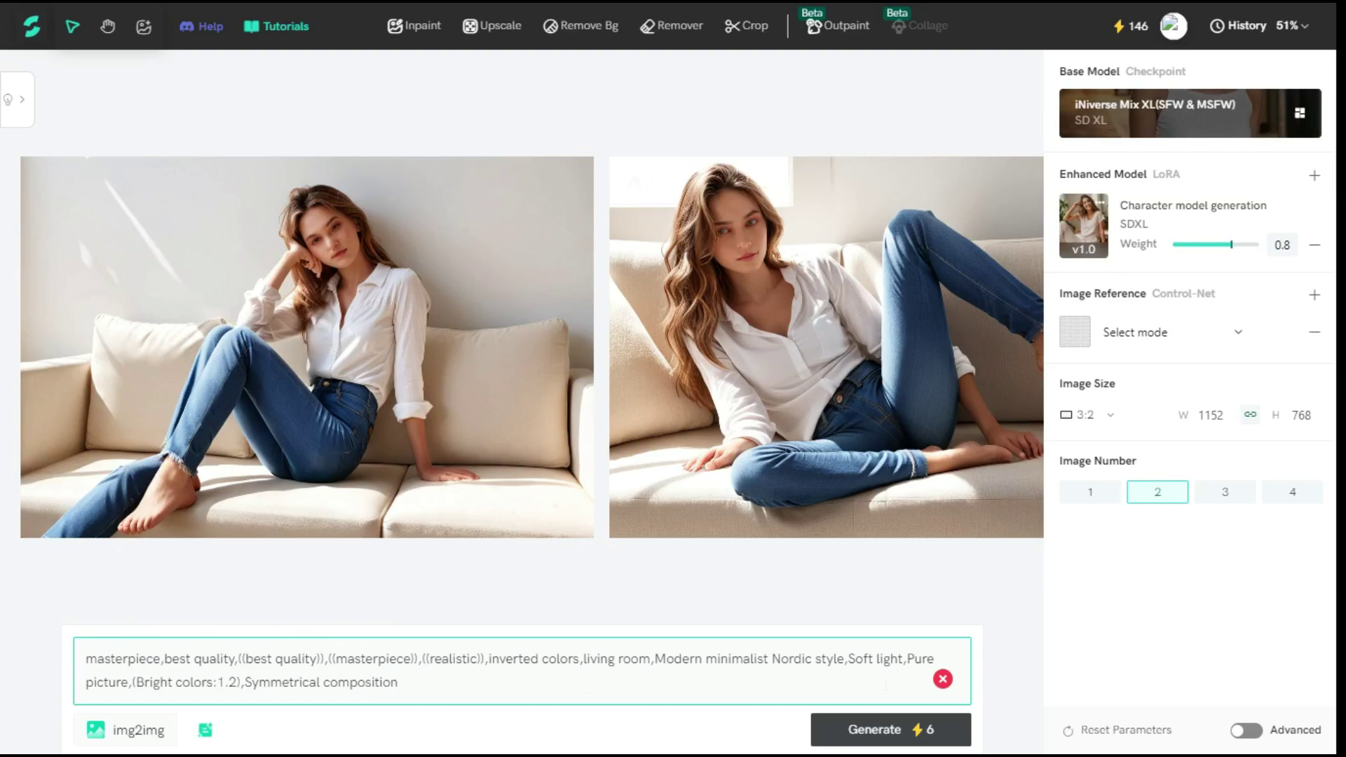
{"action": "left_click", "coordinate": [1235, 118]}
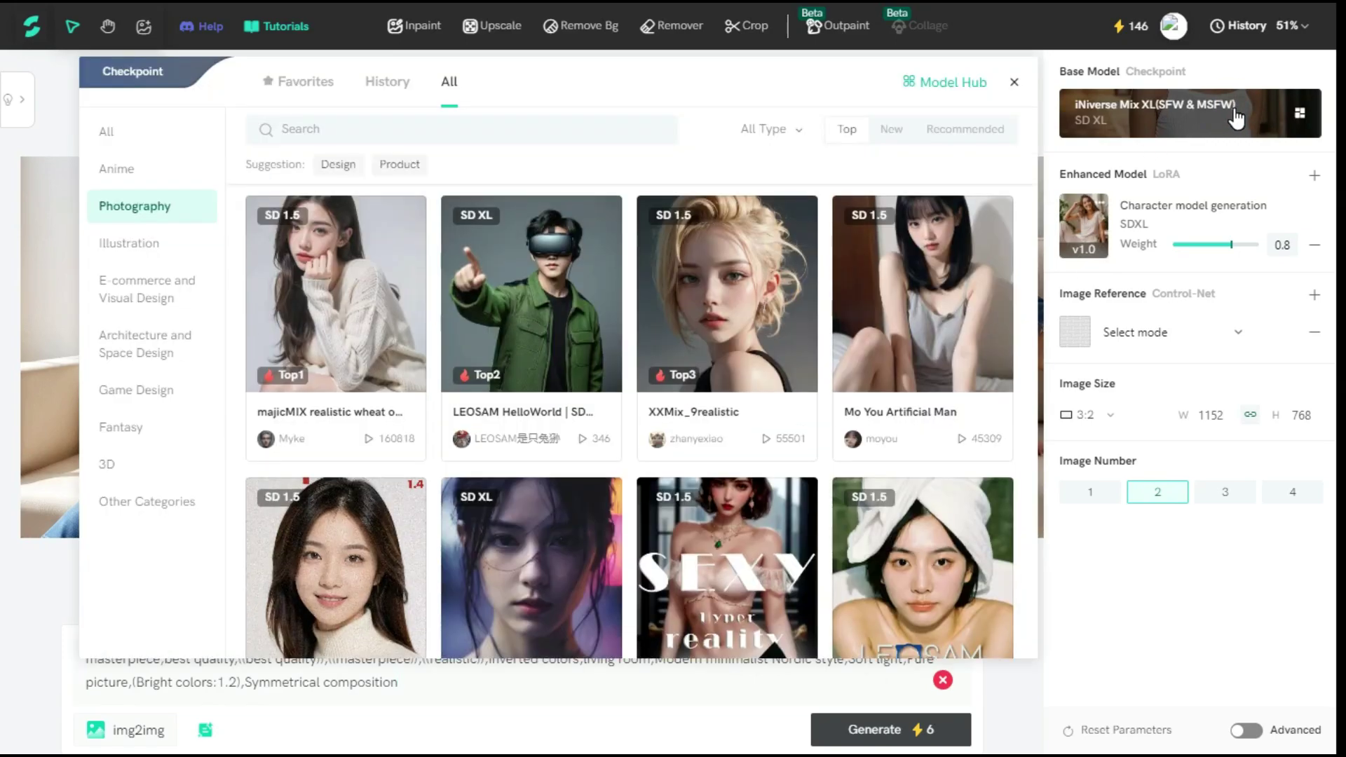
{"action": "left_click", "coordinate": [127, 340]}
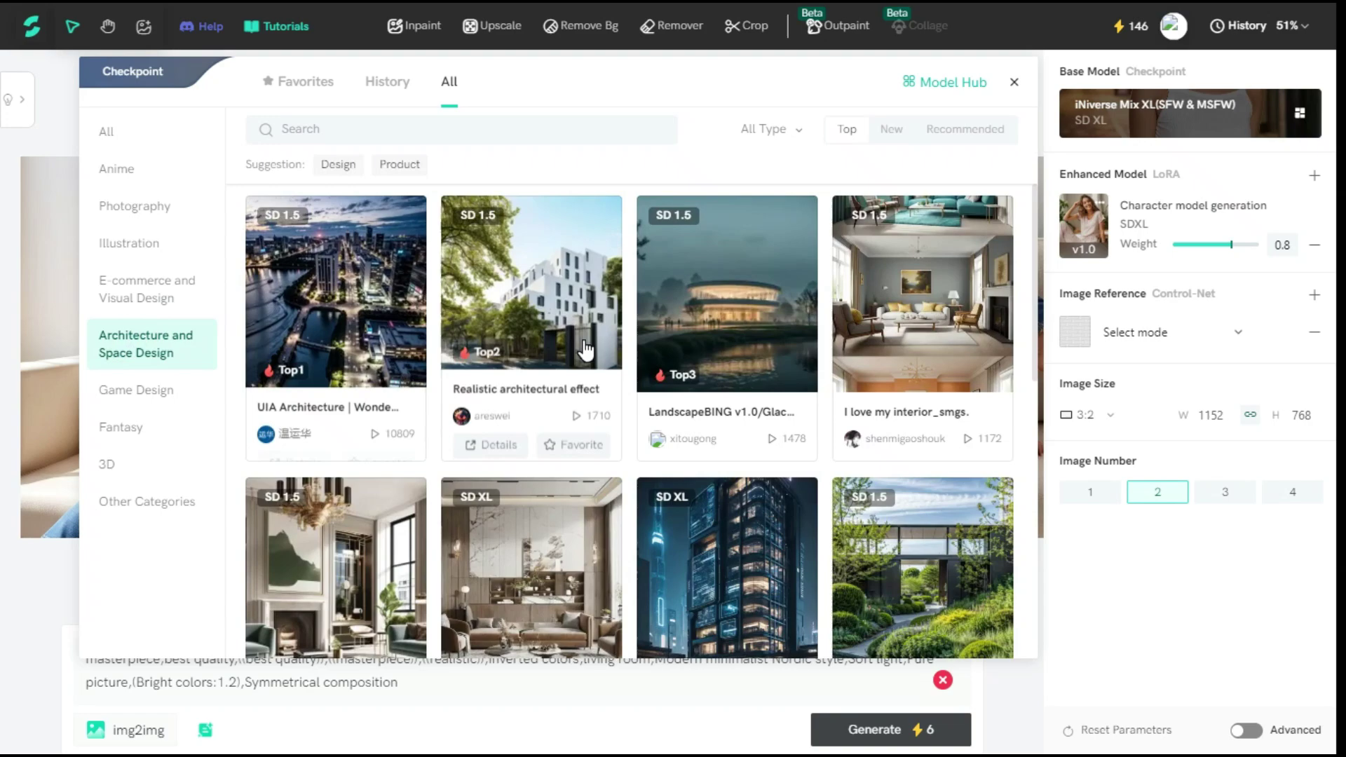
{"action": "scroll", "coordinate": [872, 357], "scroll_direction": "down", "scroll_amount": 5}
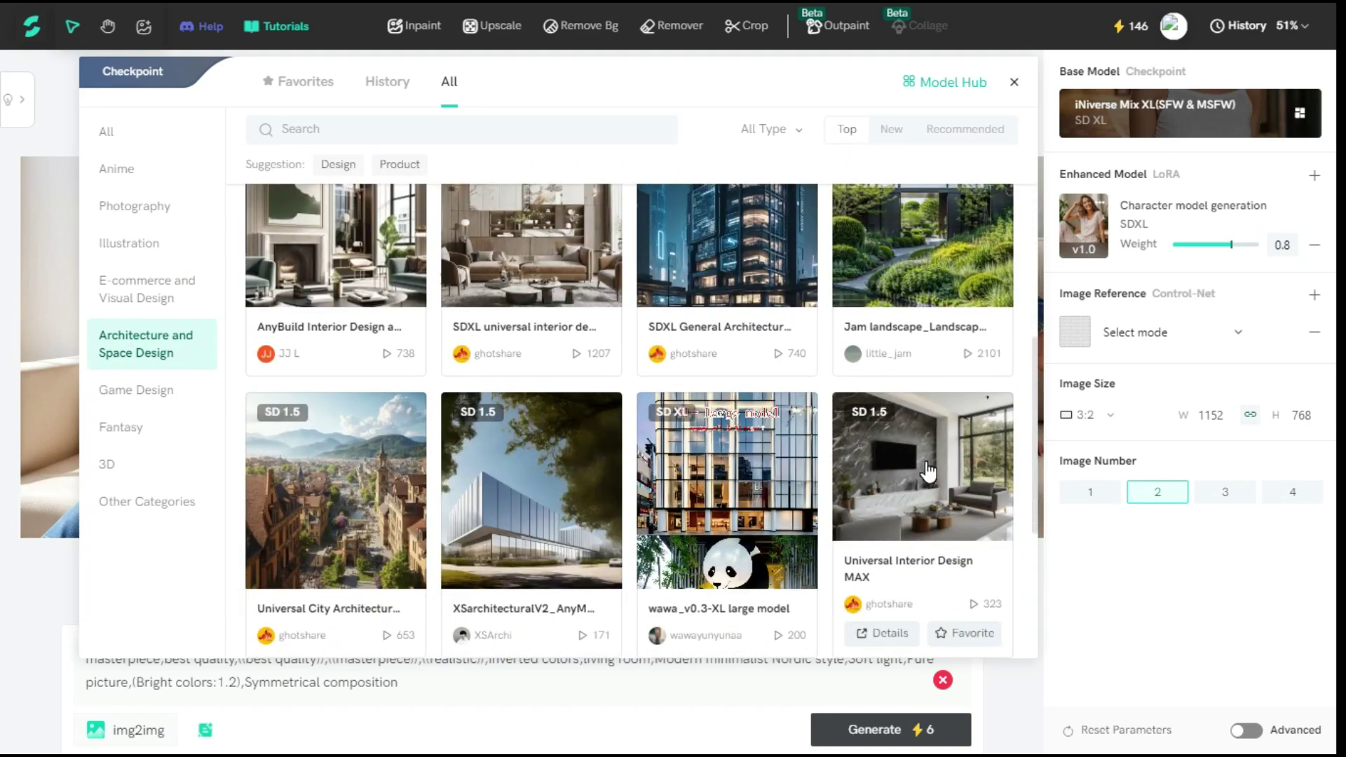
{"action": "left_click", "coordinate": [912, 466]}
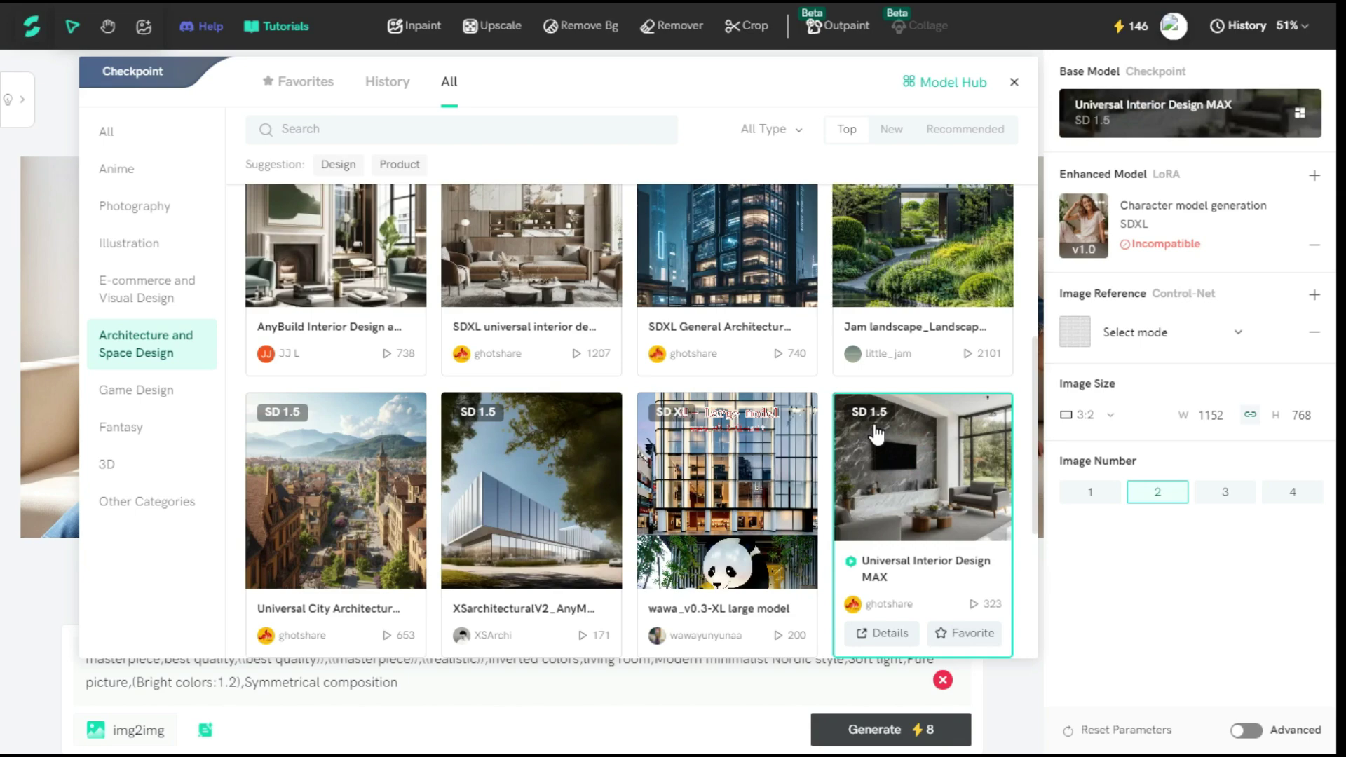
{"action": "left_click", "coordinate": [1014, 83]}
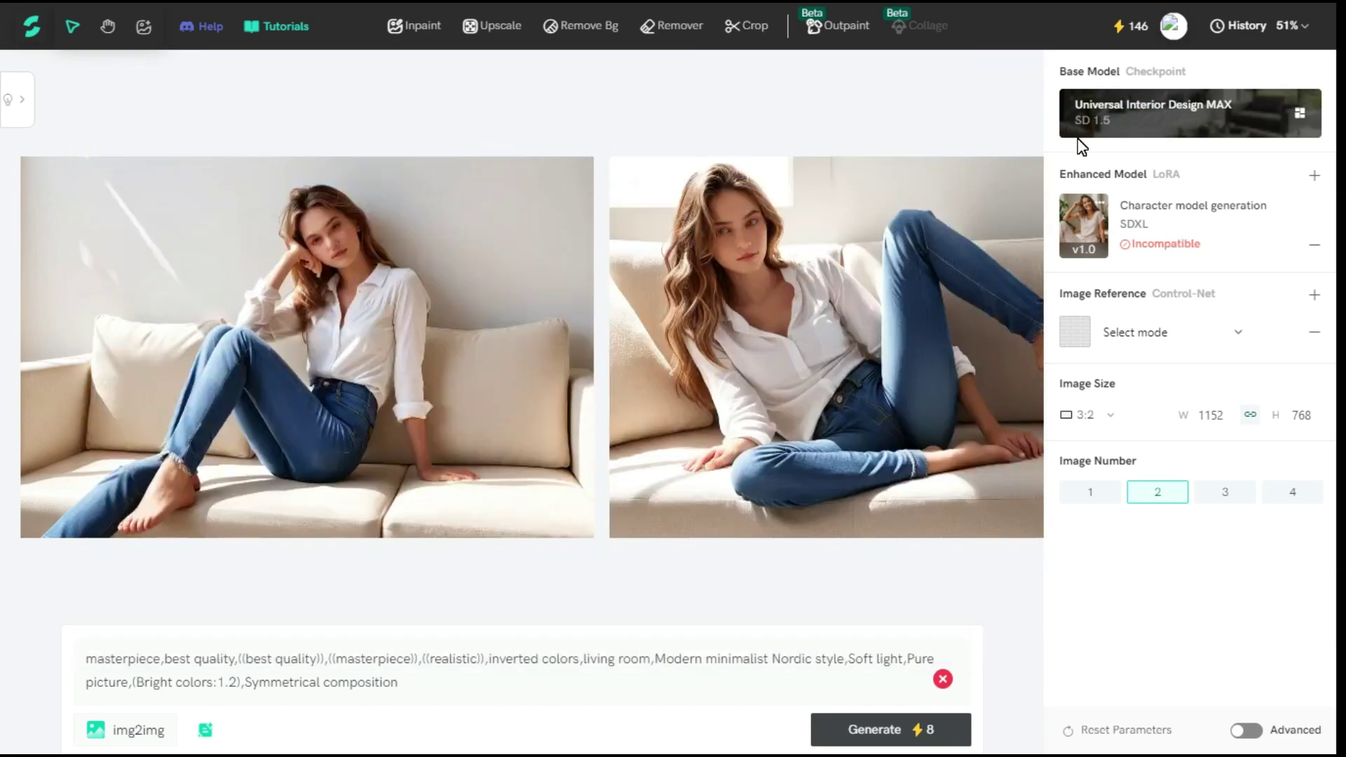
- Replace the character LoRA with Landscape Architecture 04_v1 and generate the terrace images
{"action": "left_click", "coordinate": [1314, 245]}
{"action": "left_click", "coordinate": [1314, 175]}
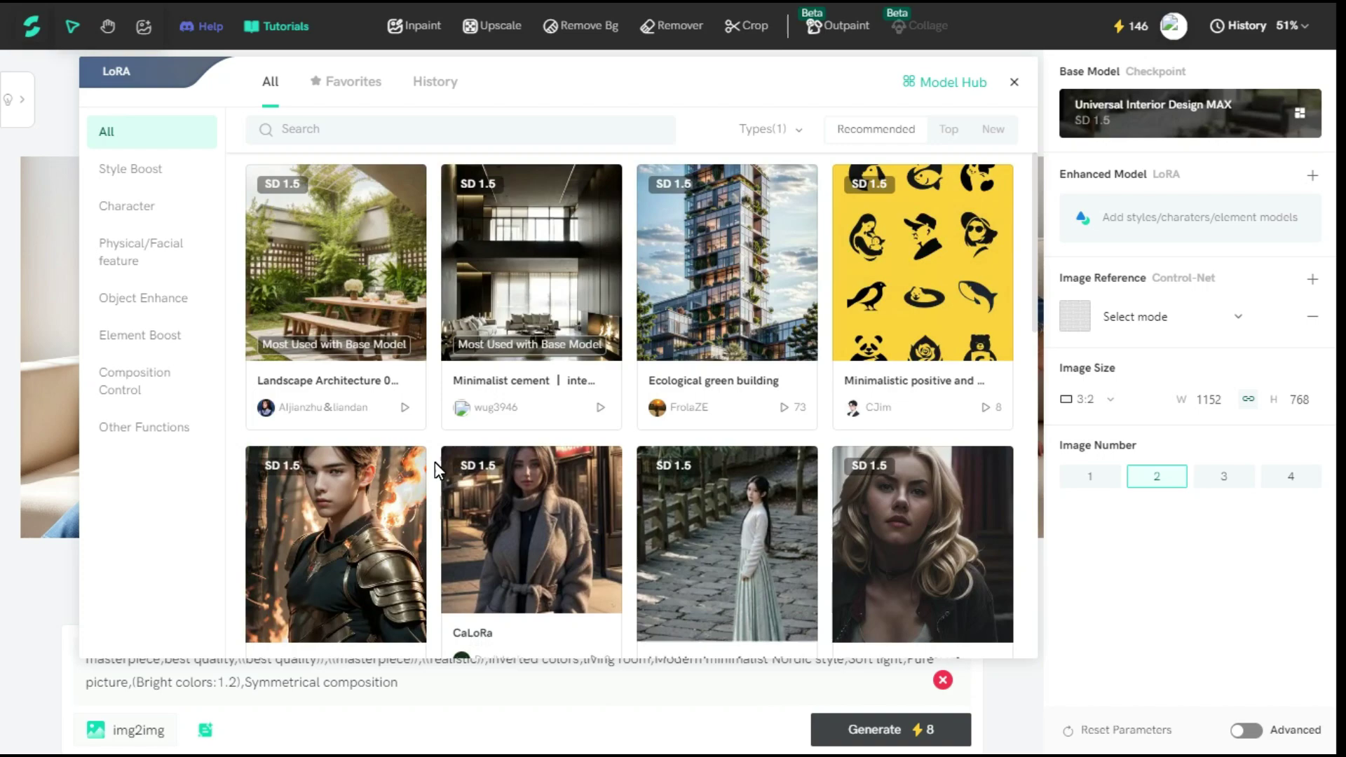
{"action": "scroll", "coordinate": [628, 390], "scroll_direction": "down", "scroll_amount": 3}
{"action": "scroll", "coordinate": [617, 396], "scroll_direction": "up", "scroll_amount": 3}
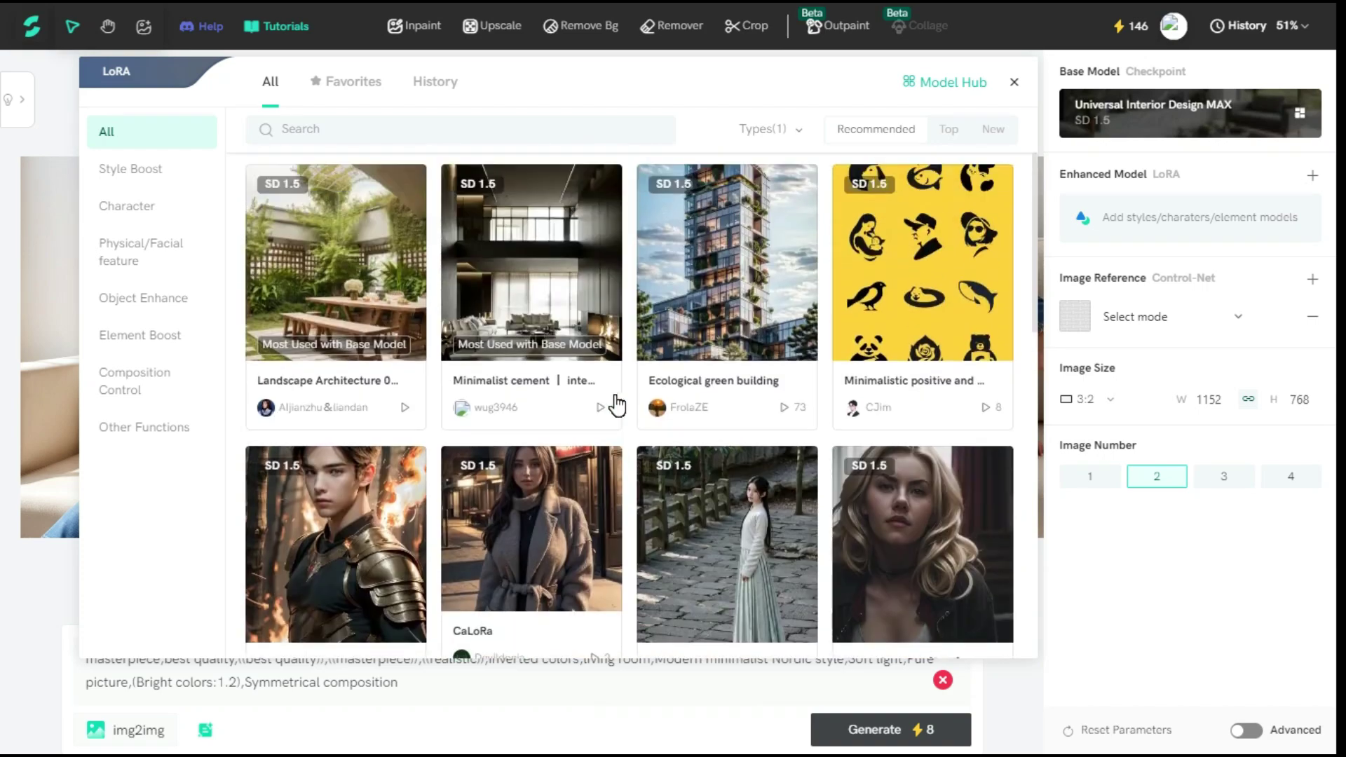
{"action": "left_click", "coordinate": [363, 240]}
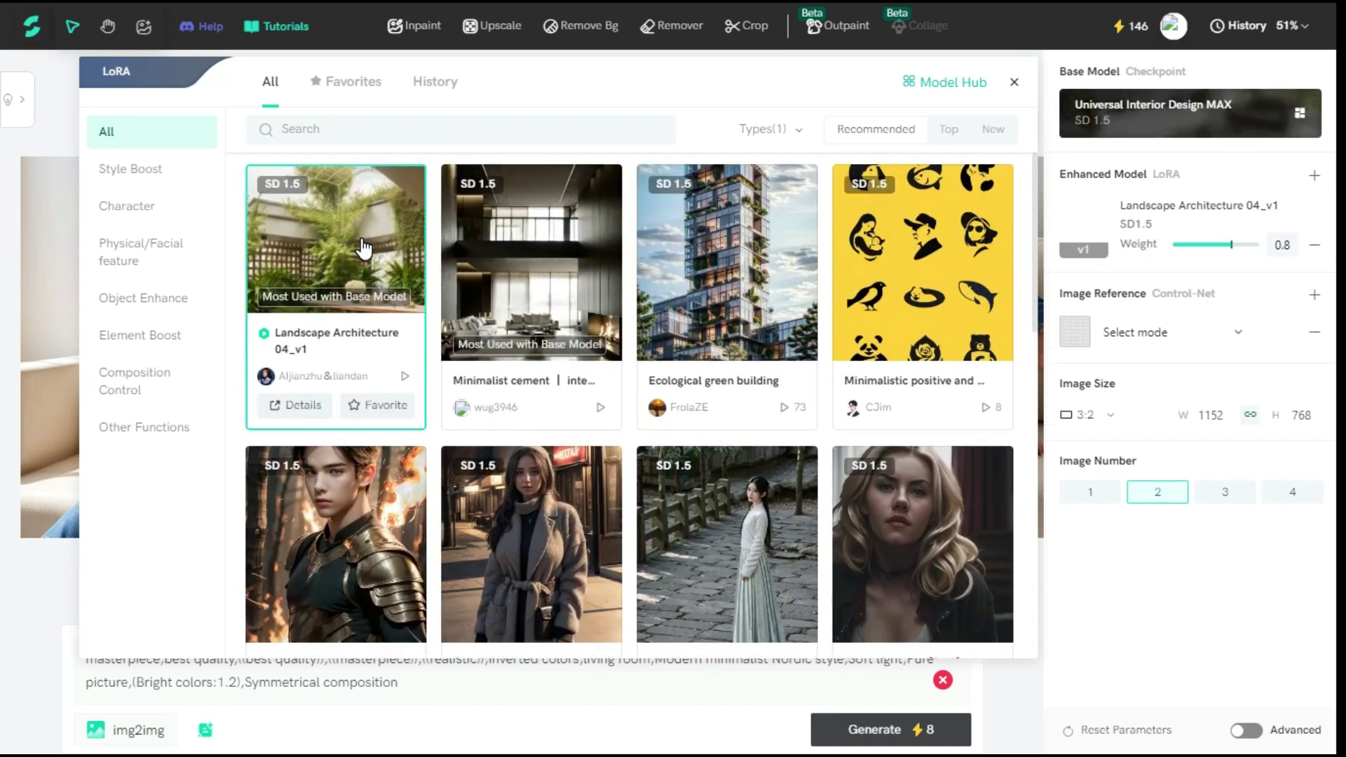
{"action": "left_click", "coordinate": [1013, 82]}
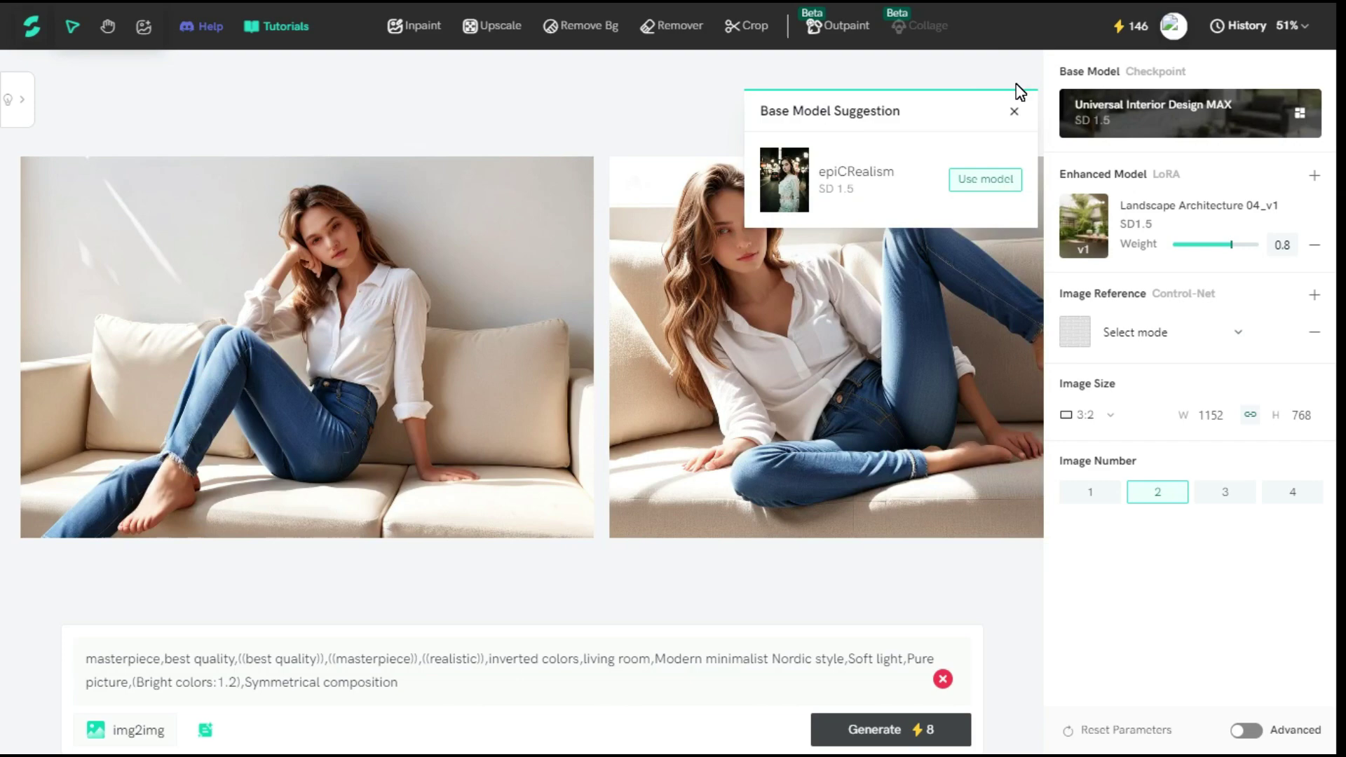
{"action": "left_click", "coordinate": [1009, 109]}
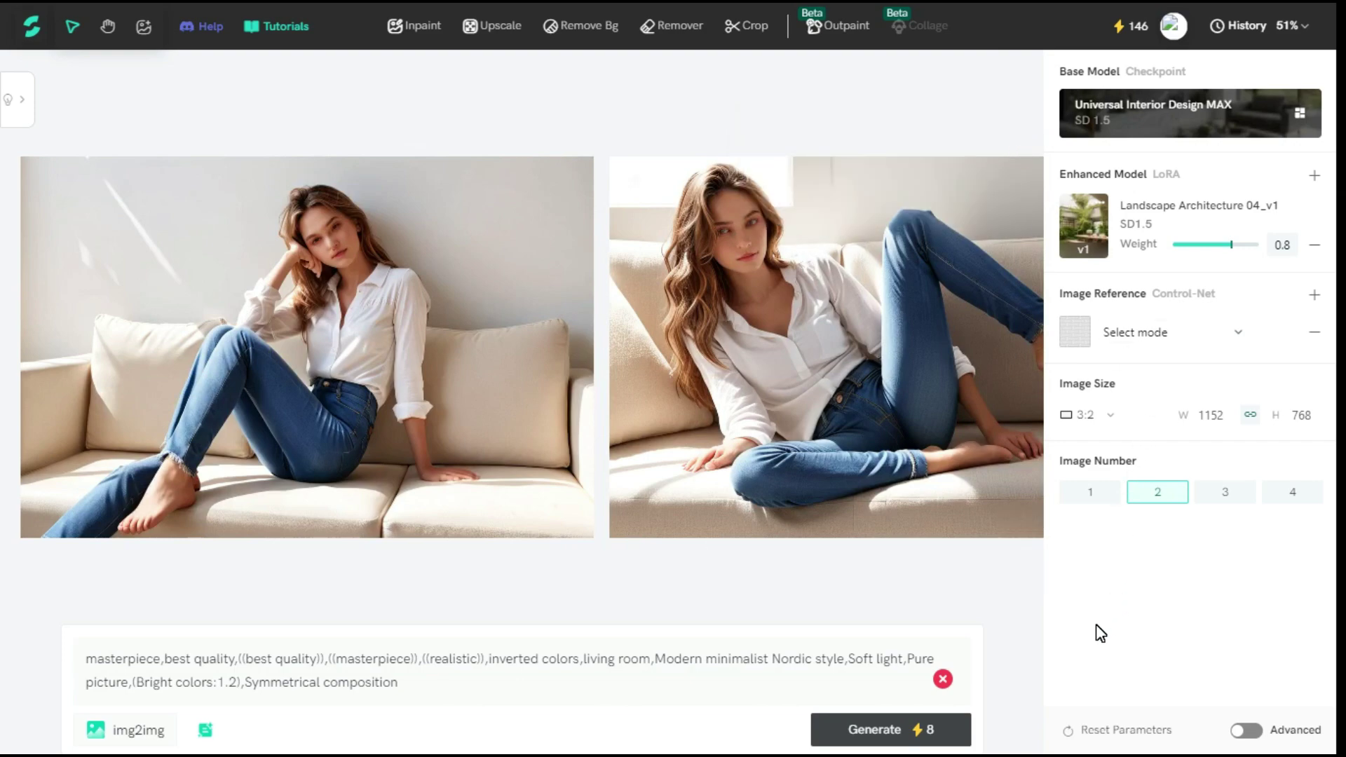
{"action": "left_click", "coordinate": [876, 729]}
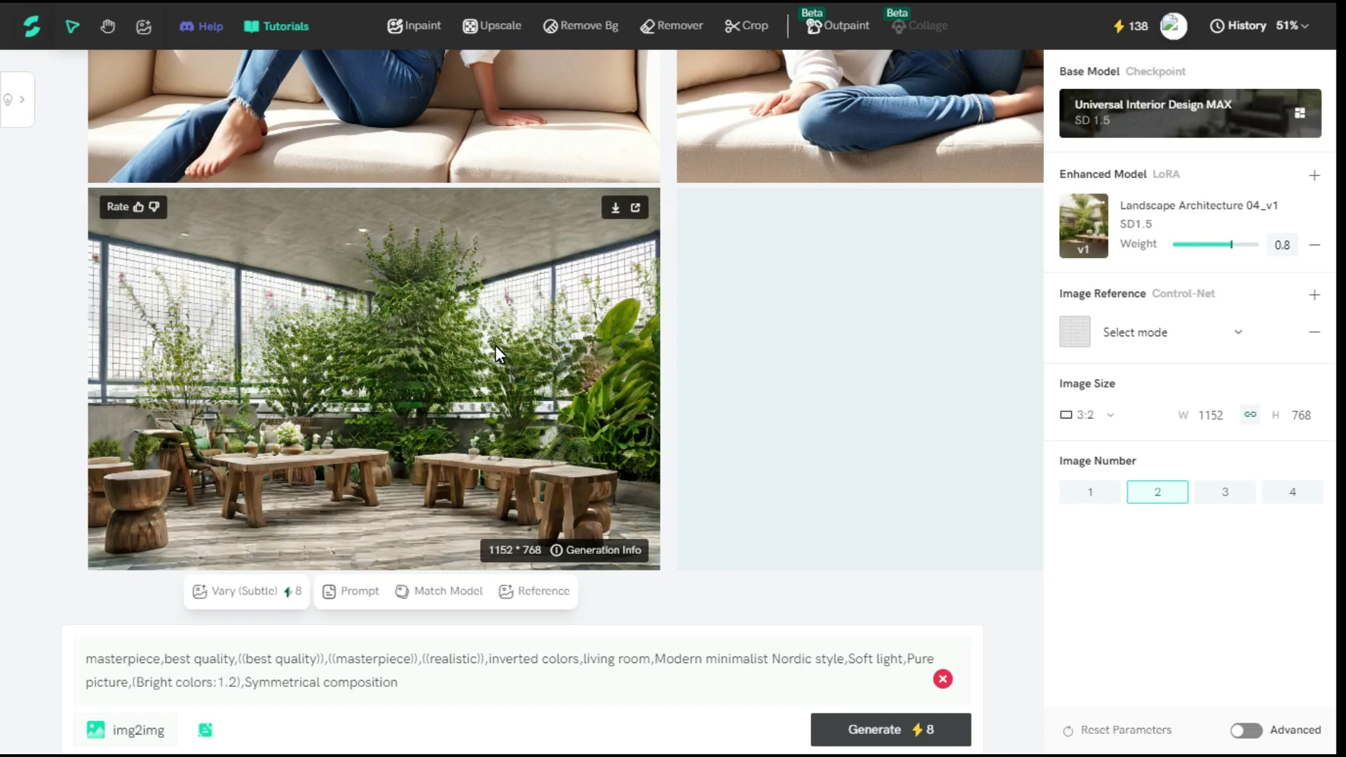
- Download the left terrace image and delete the old interior prompt
{"action": "scroll", "coordinate": [690, 413], "scroll_direction": "right", "scroll_amount": 5}
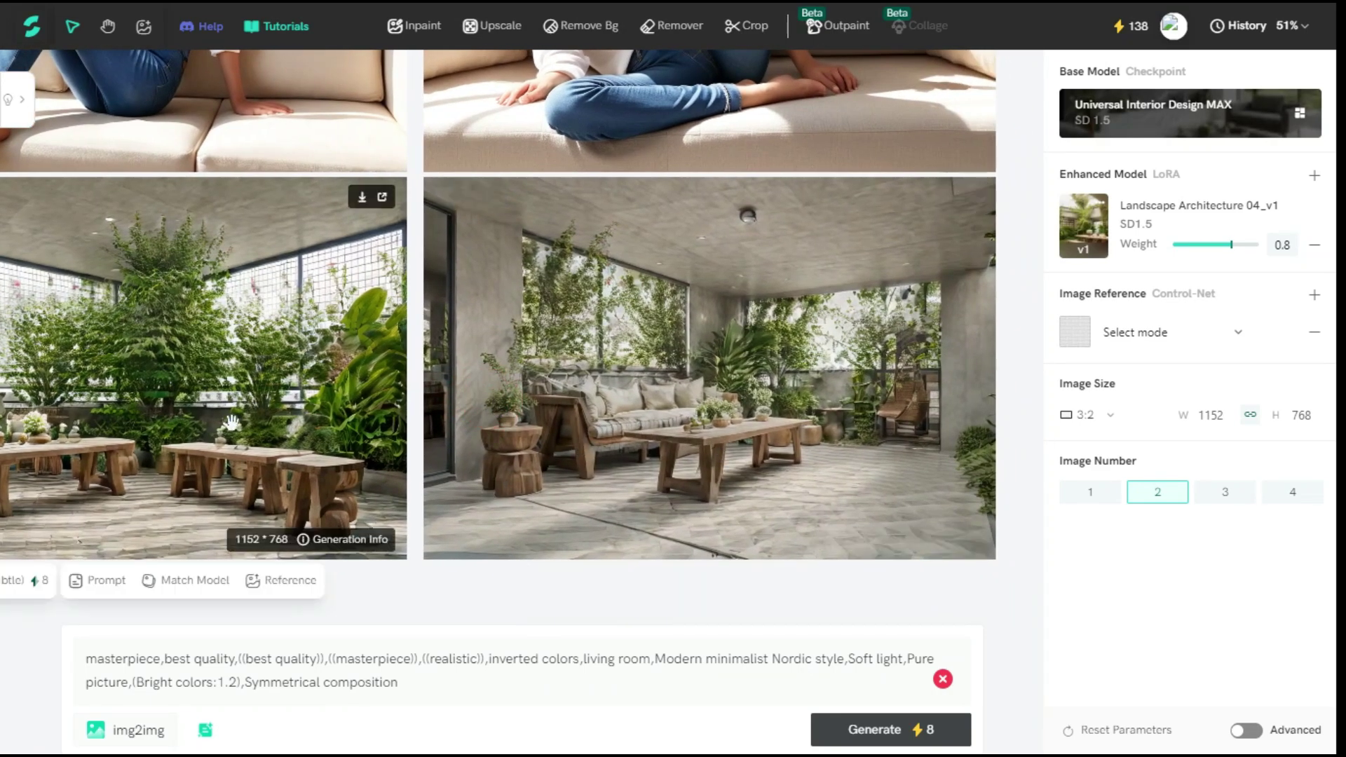
{"action": "scroll", "coordinate": [533, 420], "scroll_direction": "left", "scroll_amount": 5}
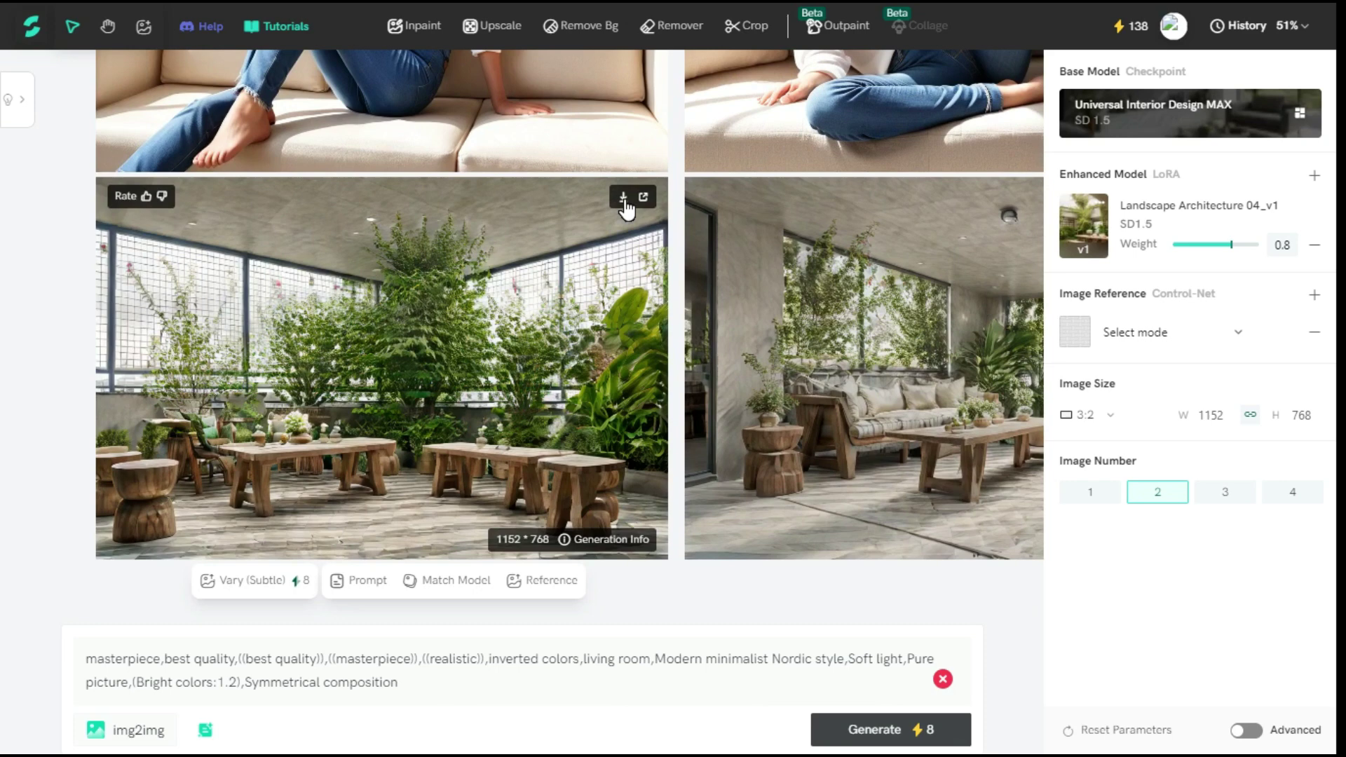
{"action": "left_click", "coordinate": [623, 198]}
{"action": "left_click_drag", "start_coordinate": [424, 683], "coordinate": [83, 651]}
{"action": "key", "text": "BackSpace"}
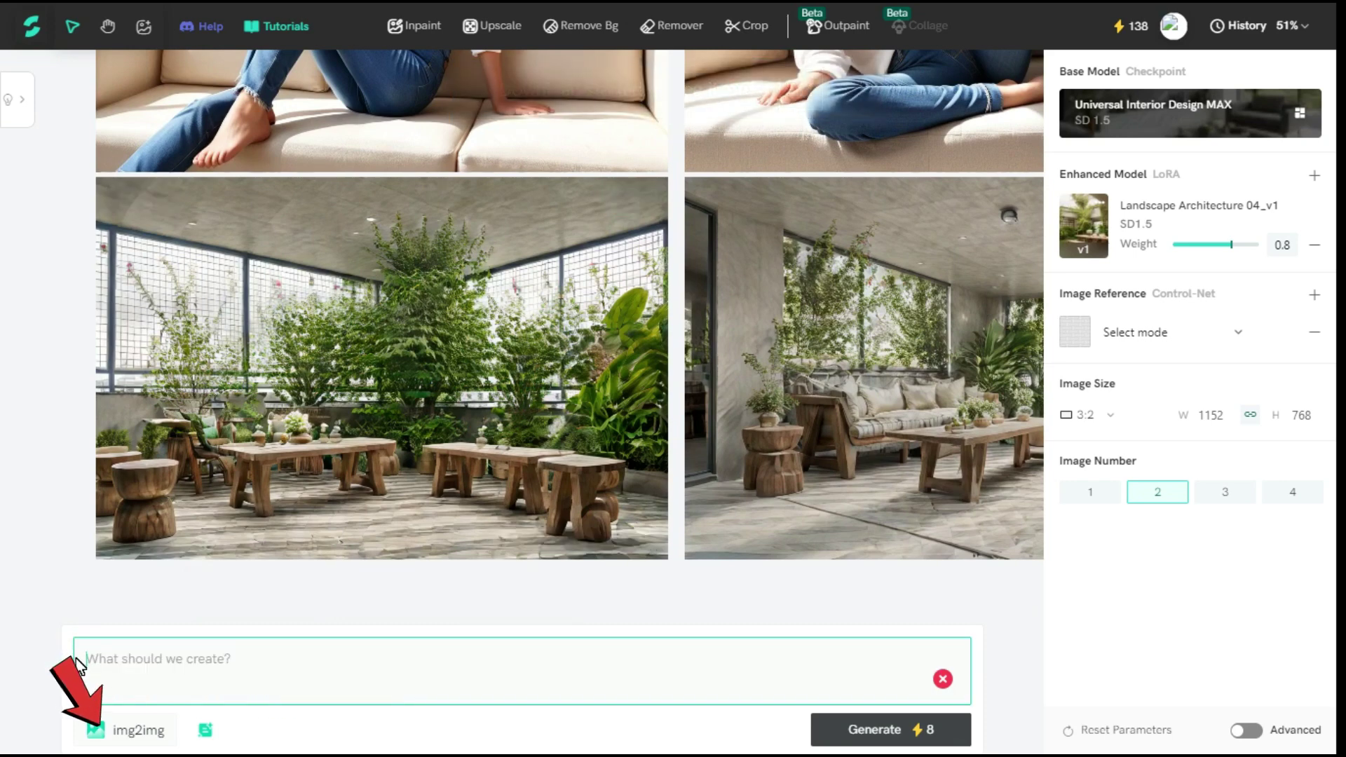
- Start an img2img generation using the Fashion Photography image as reference
{"action": "left_click", "coordinate": [140, 737]}
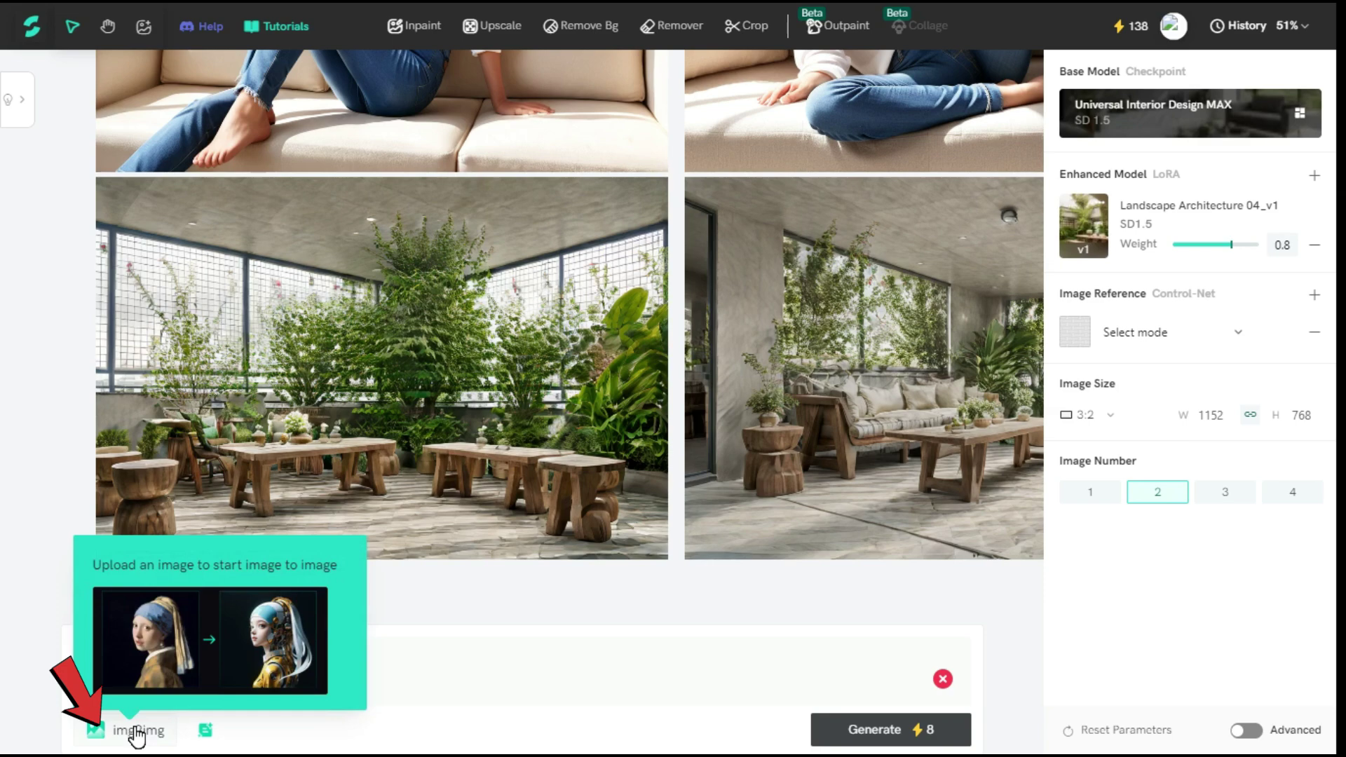
{"action": "left_click", "coordinate": [138, 736]}
{"action": "double_click", "coordinate": [295, 221]}
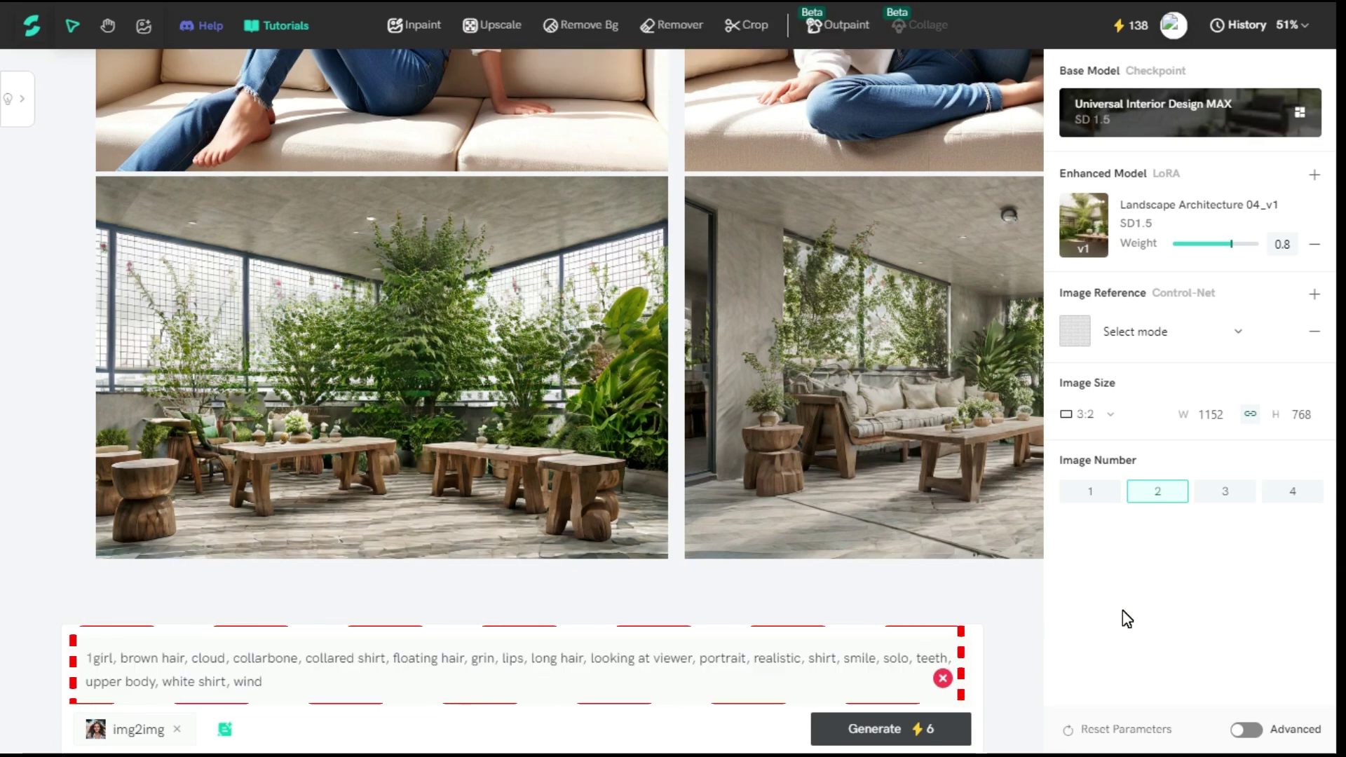
- Choose Dream_and_Daily Dreams and Everyday from the Photography base models
{"action": "left_click", "coordinate": [1228, 112]}
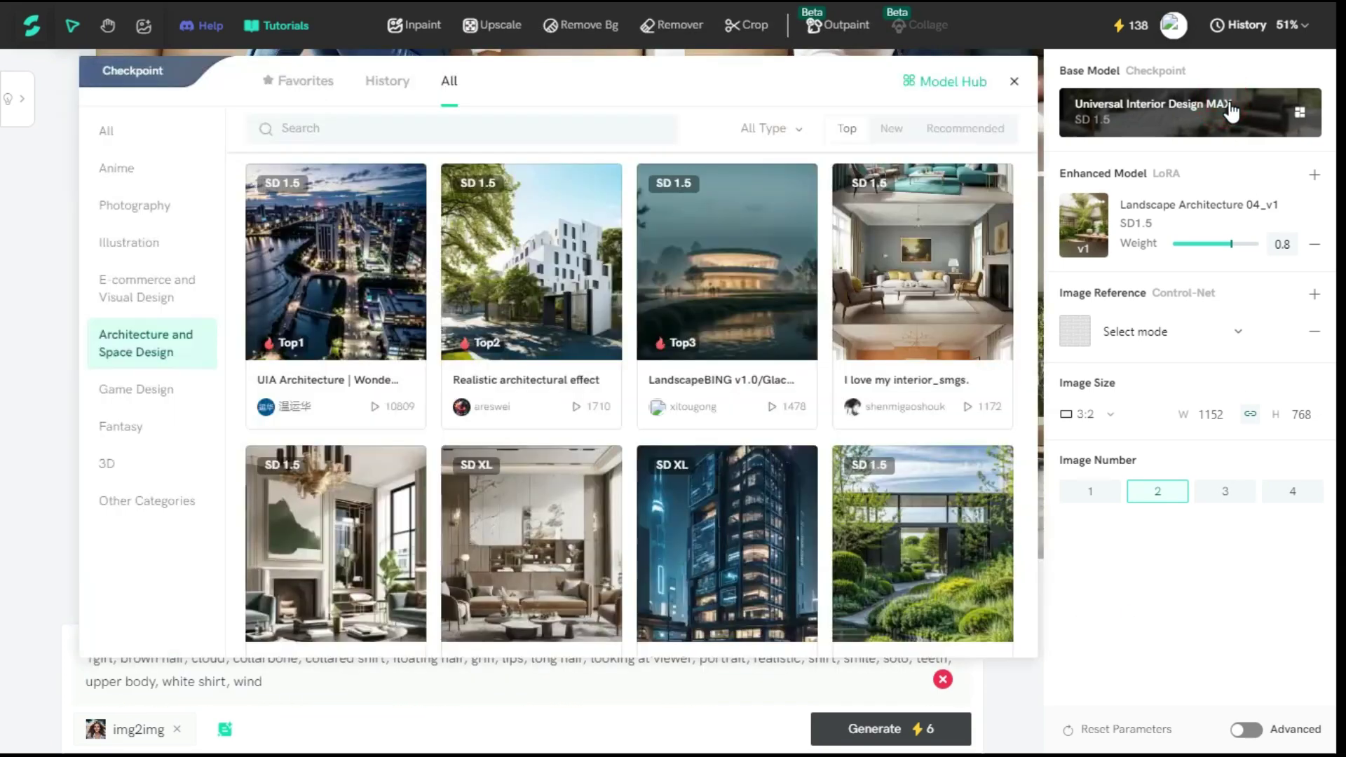
{"action": "left_click", "coordinate": [153, 209]}
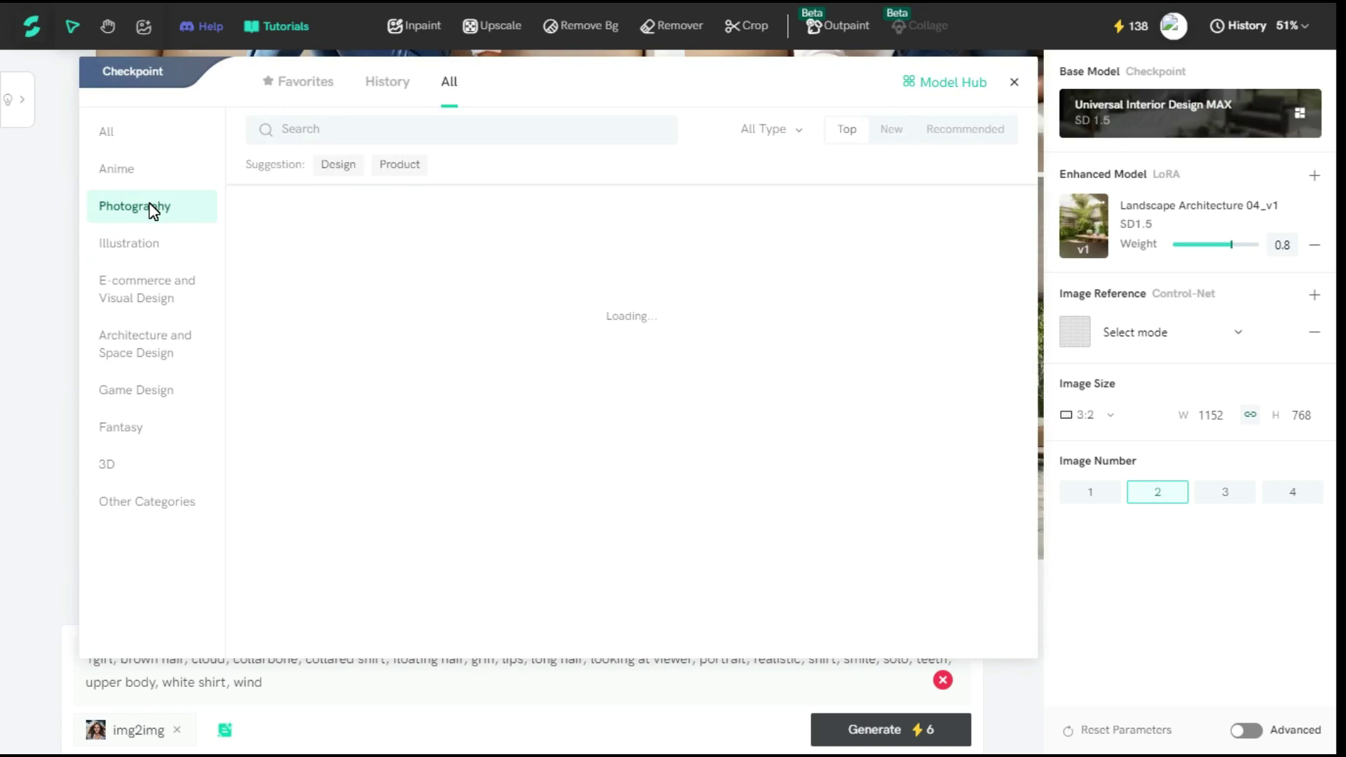
{"action": "scroll", "coordinate": [869, 336], "scroll_direction": "down", "scroll_amount": 10}
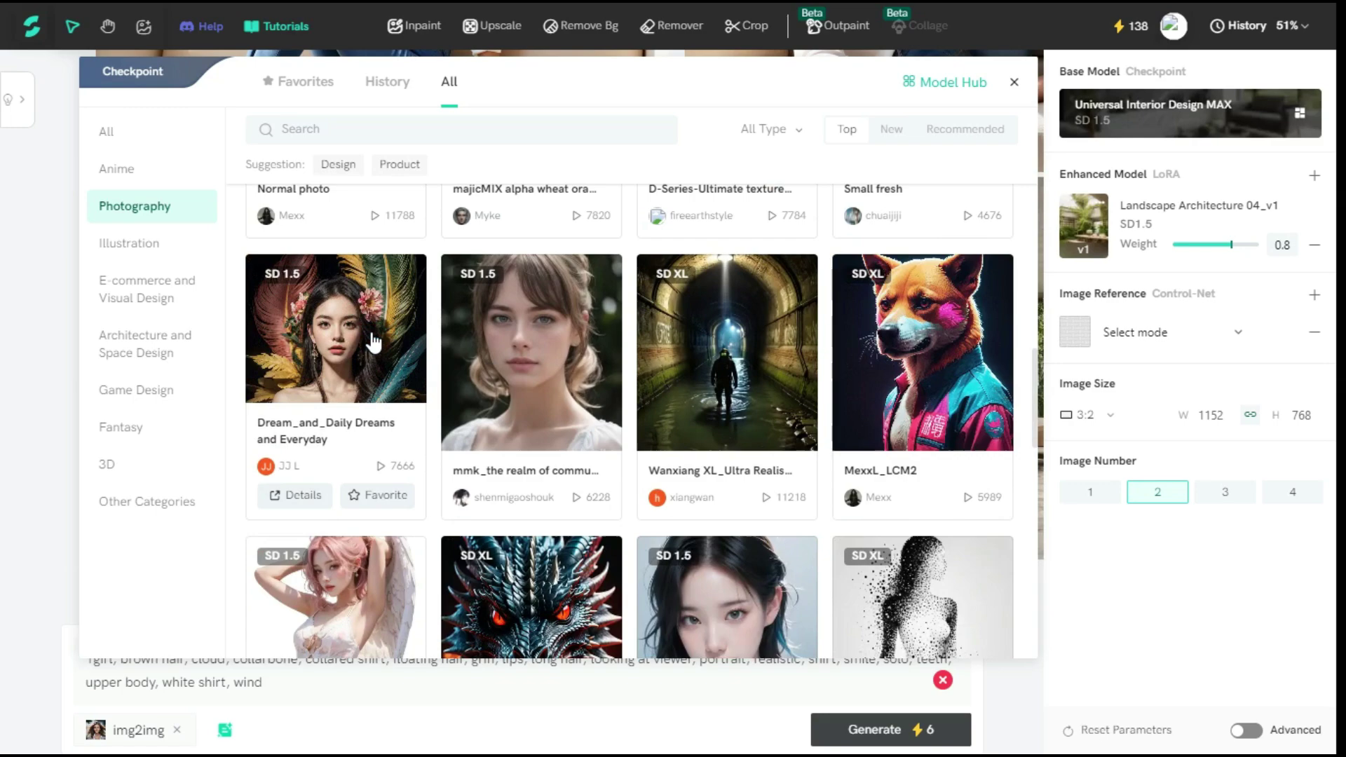
{"action": "left_click", "coordinate": [351, 331]}
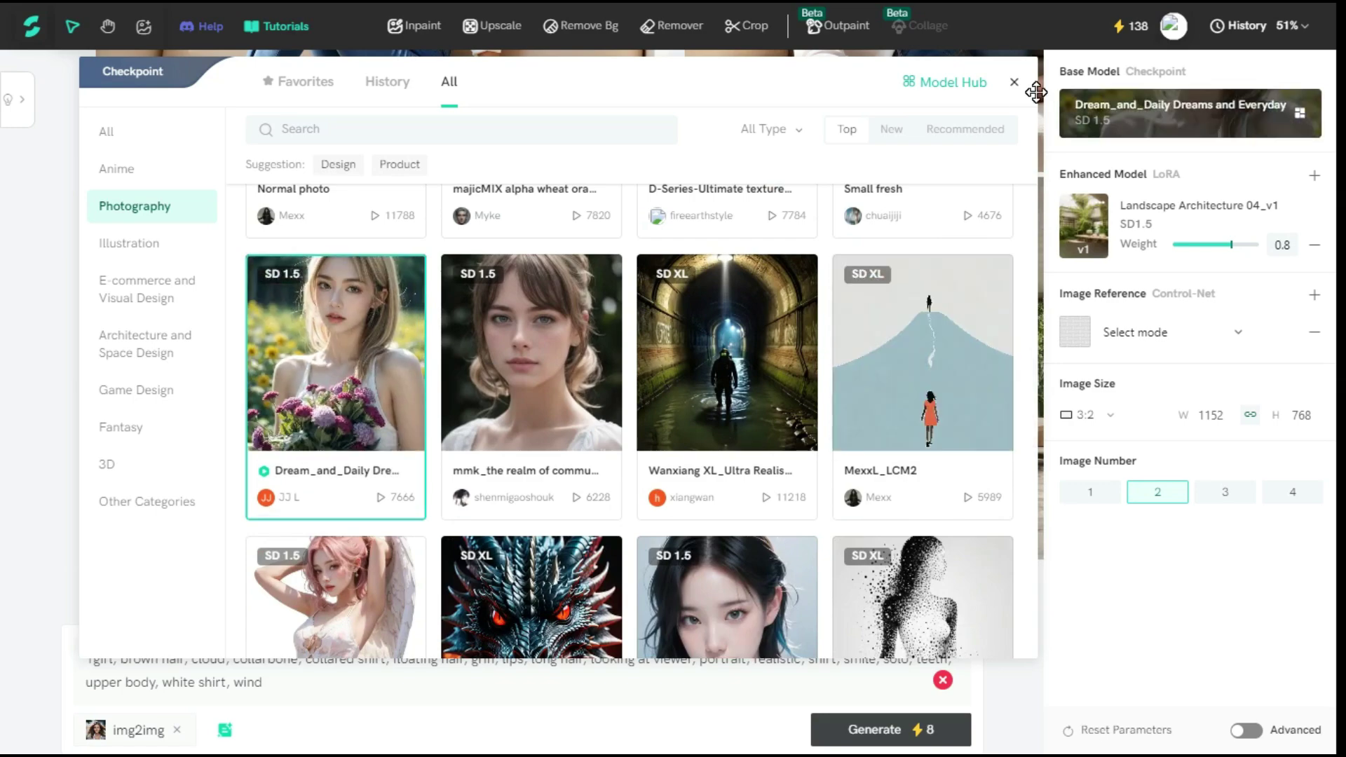
{"action": "left_click", "coordinate": [1014, 82]}
- Swap the Landscape Architecture 04_v1 LoRA for Add Detail Amplifier_v1.0 and view the new portraits
{"action": "left_click", "coordinate": [1317, 250]}
{"action": "left_click", "coordinate": [1314, 175]}
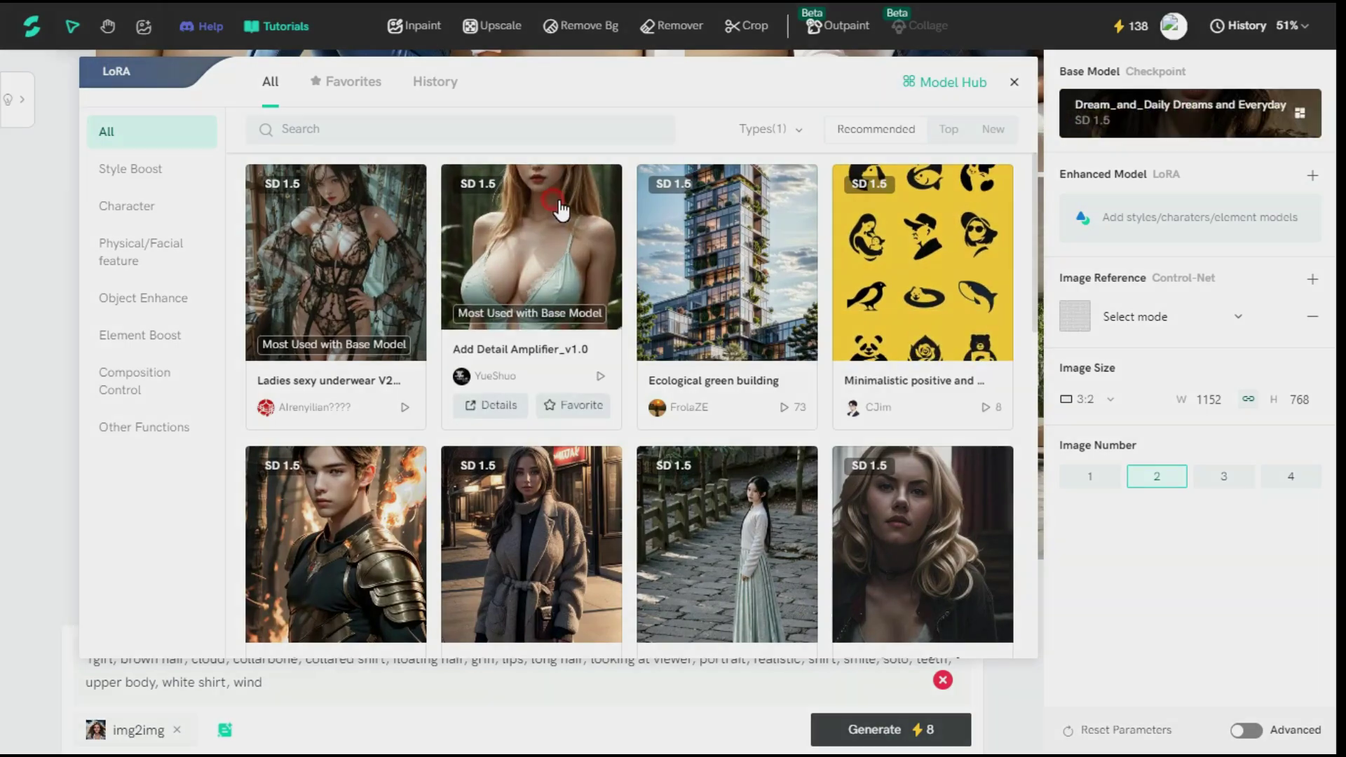
{"action": "left_click", "coordinate": [531, 280]}
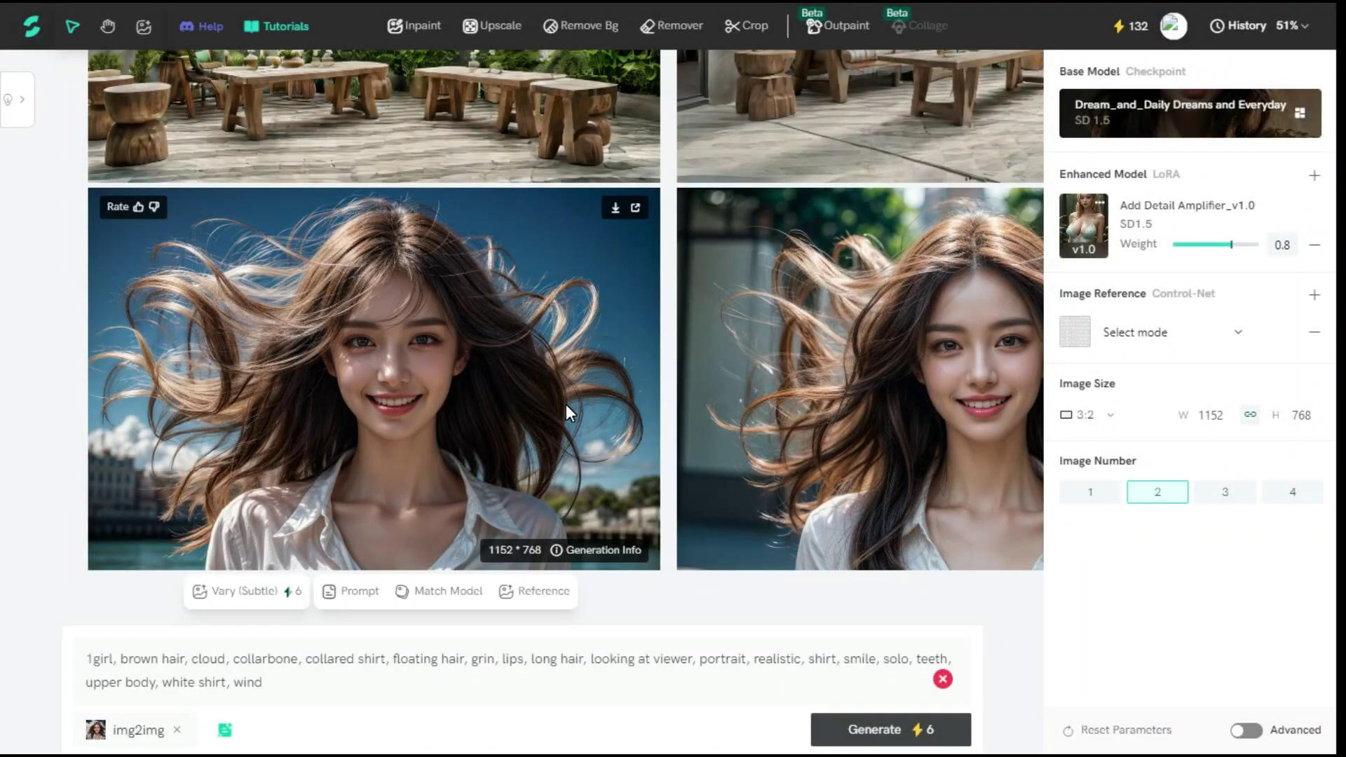
{"action": "left_click_drag", "start_coordinate": [567, 407], "coordinate": [351, 392]}
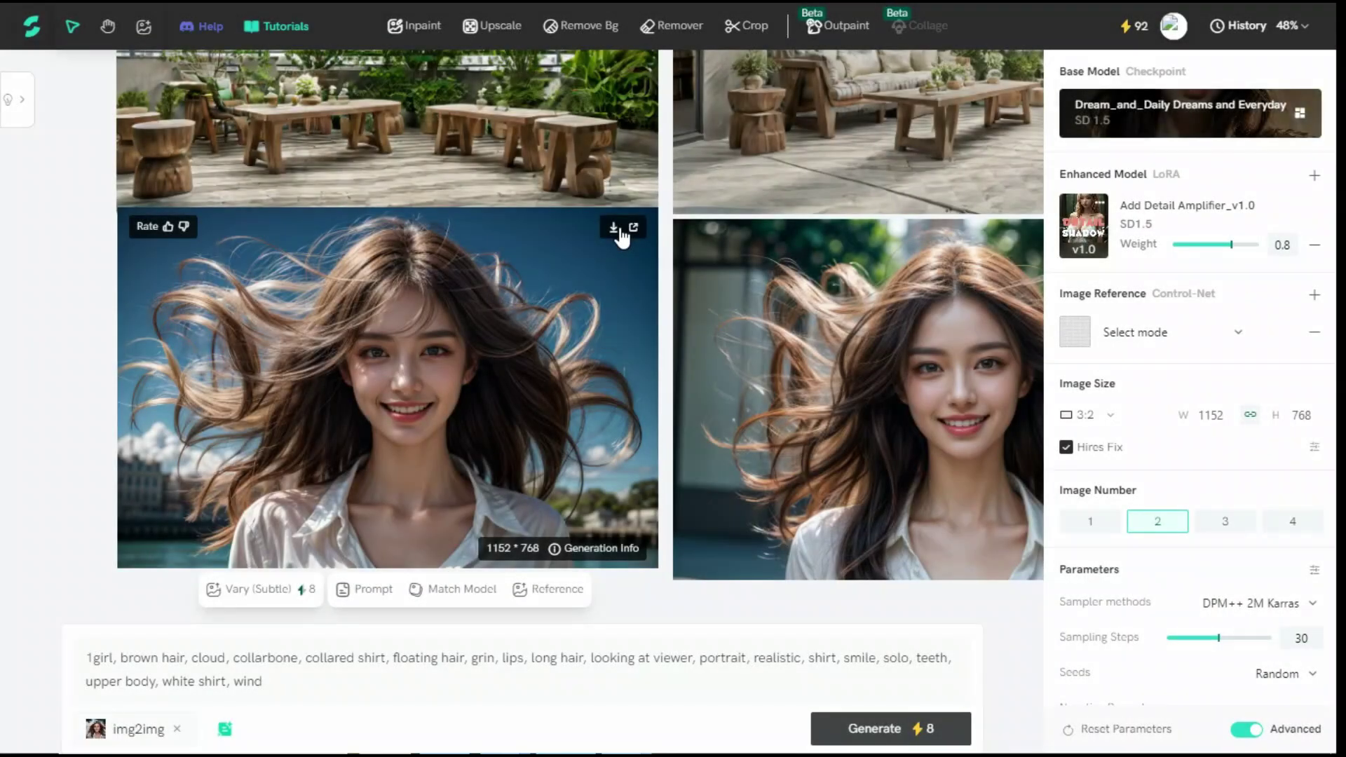
- Select the left smiling portrait and start inpainting it
{"action": "mouse_move", "coordinate": [609, 37]}
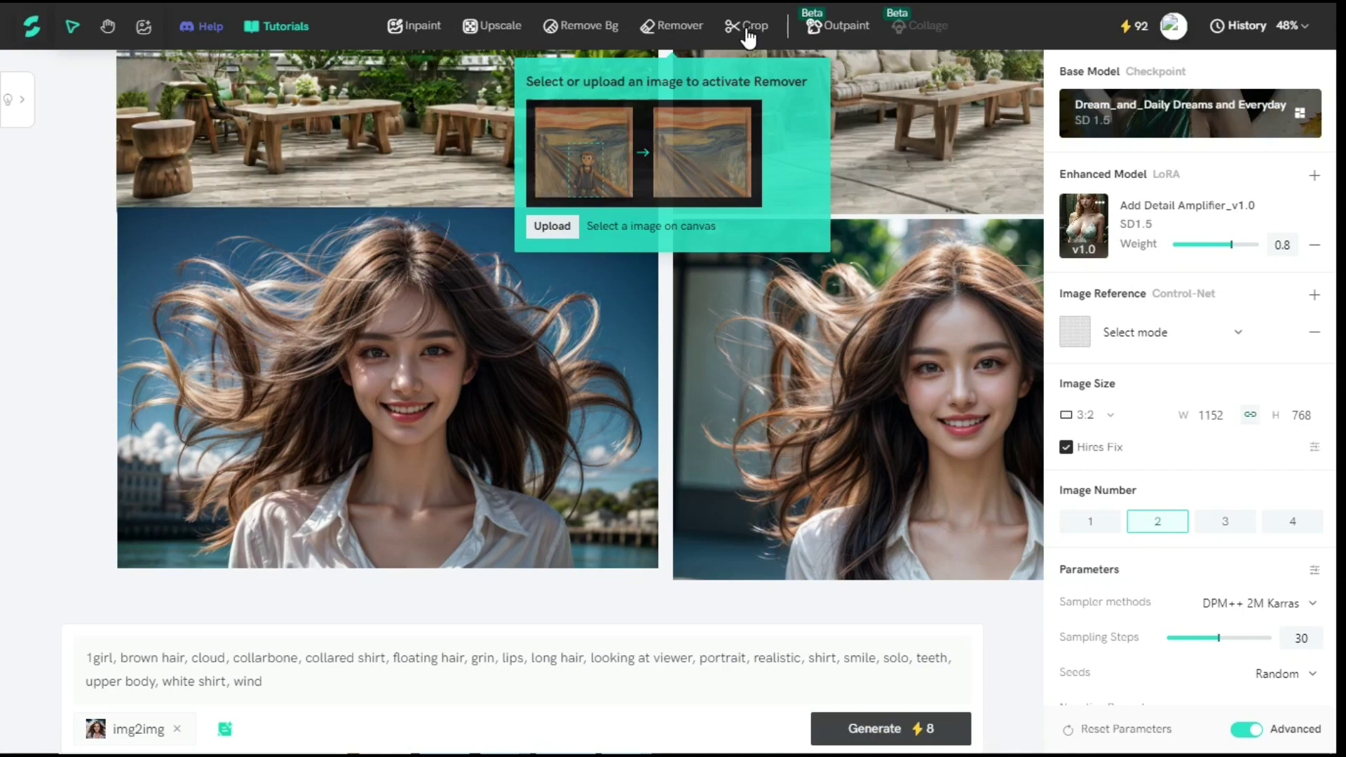
{"action": "mouse_move", "coordinate": [411, 32]}
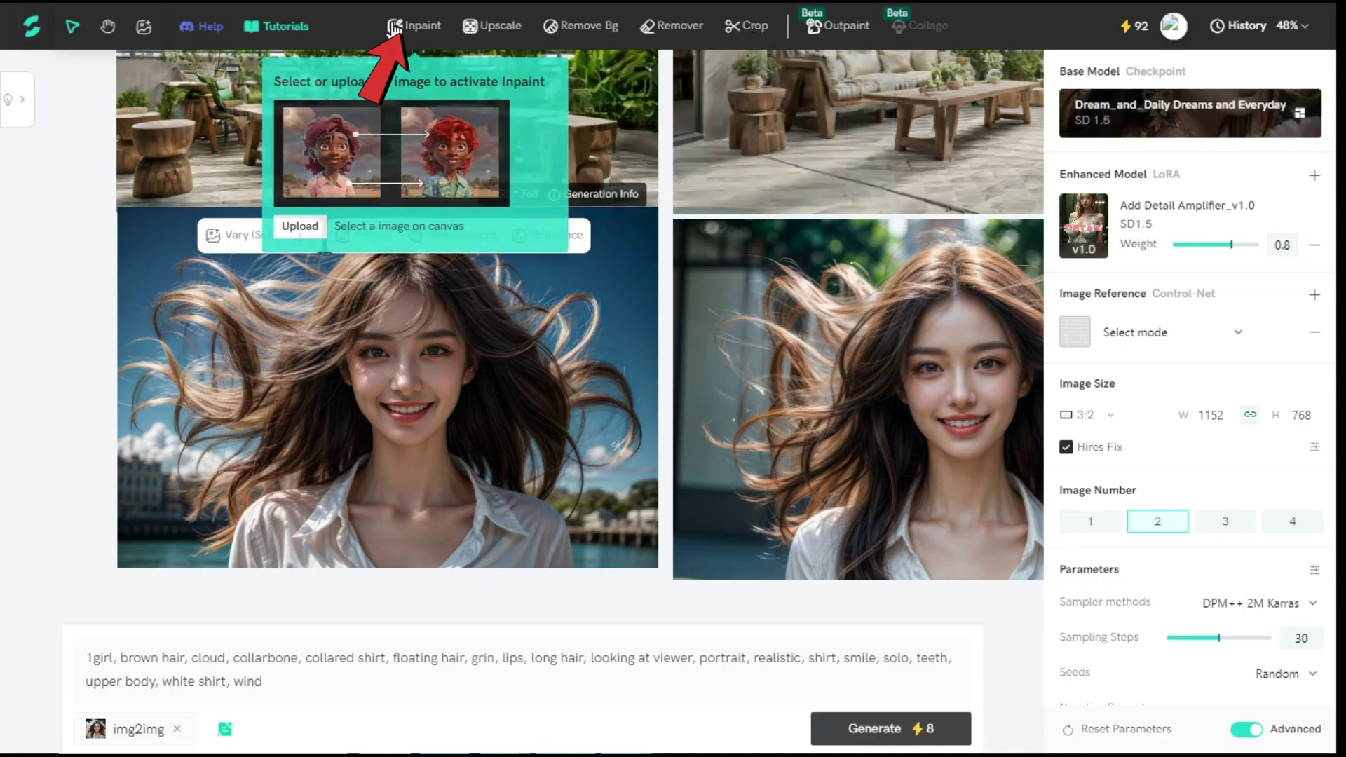
{"action": "left_click", "coordinate": [418, 400]}
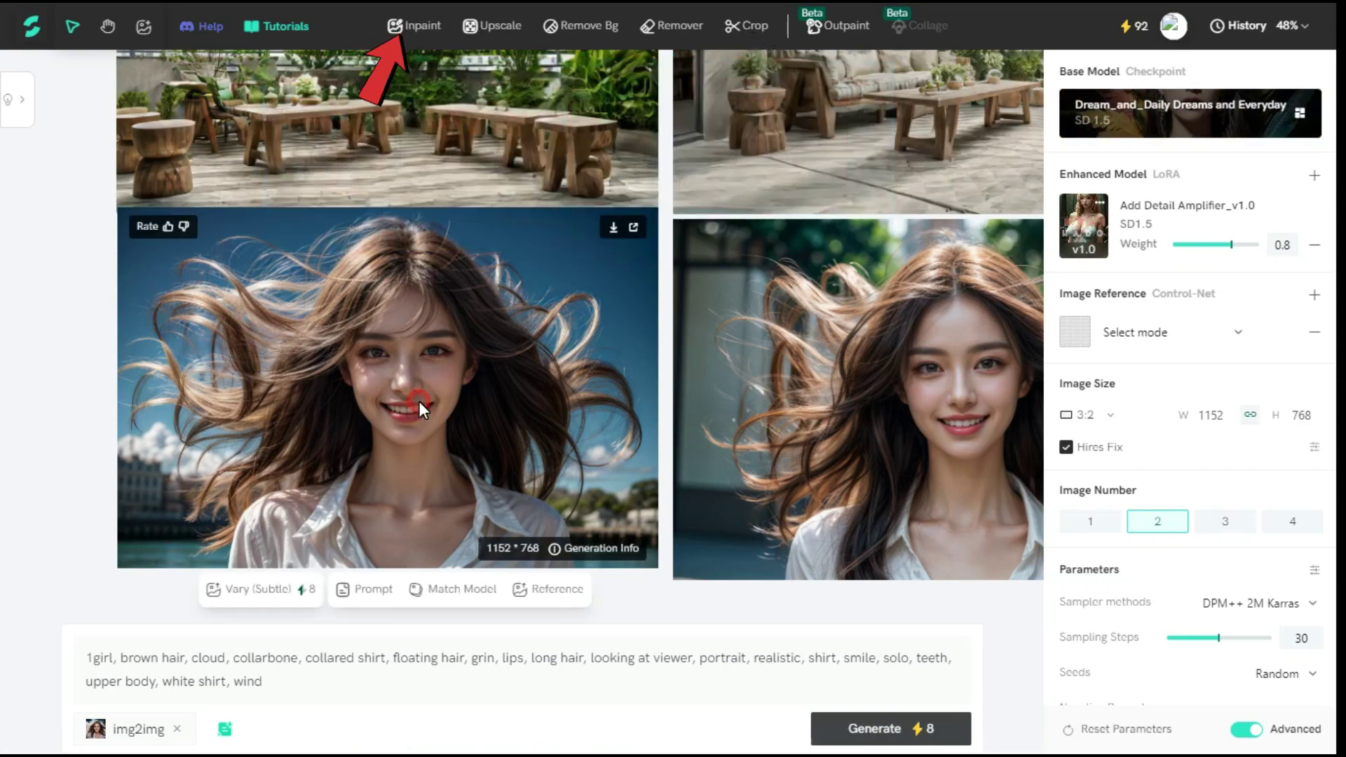
{"action": "left_click", "coordinate": [410, 28]}
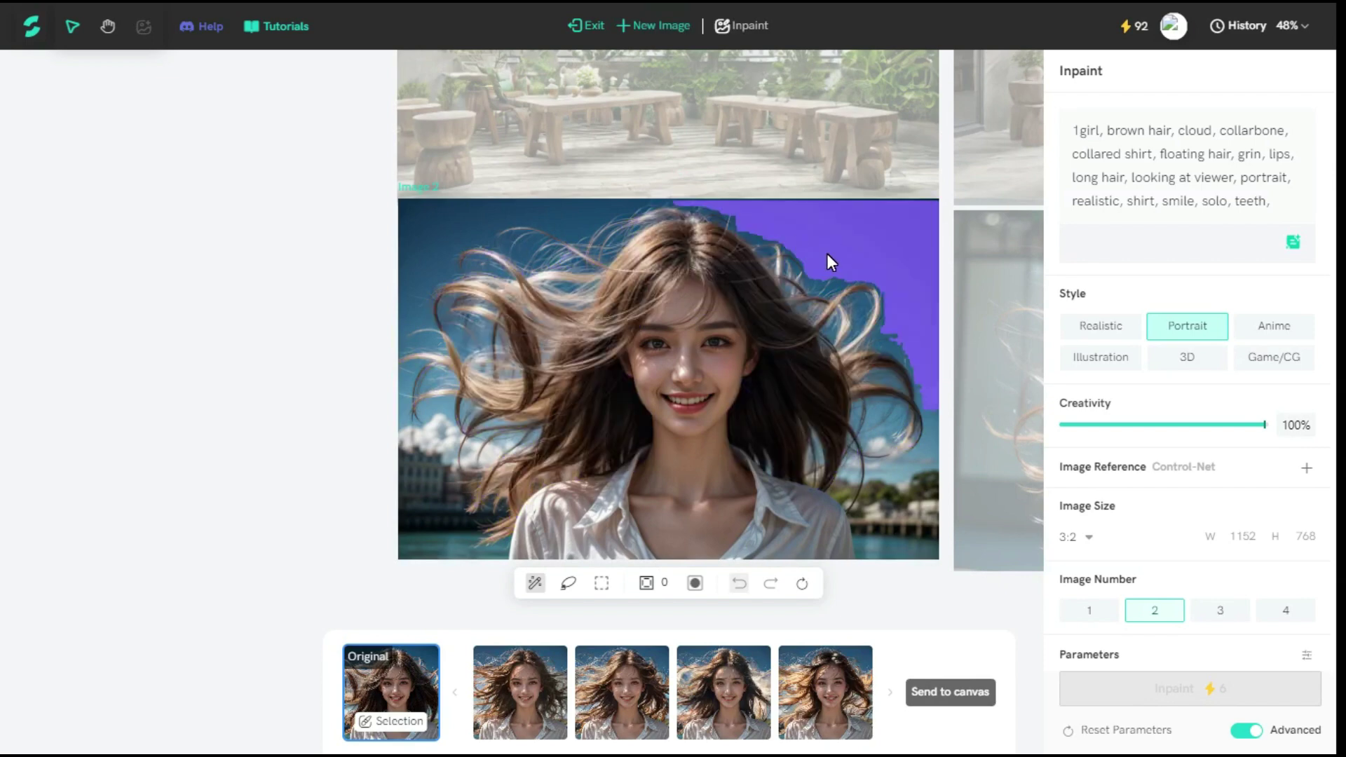
- Mask the upper sky areas, repaint them as 'Blue sky with white clouds', and compare with the original
{"action": "left_click", "coordinate": [477, 216]}
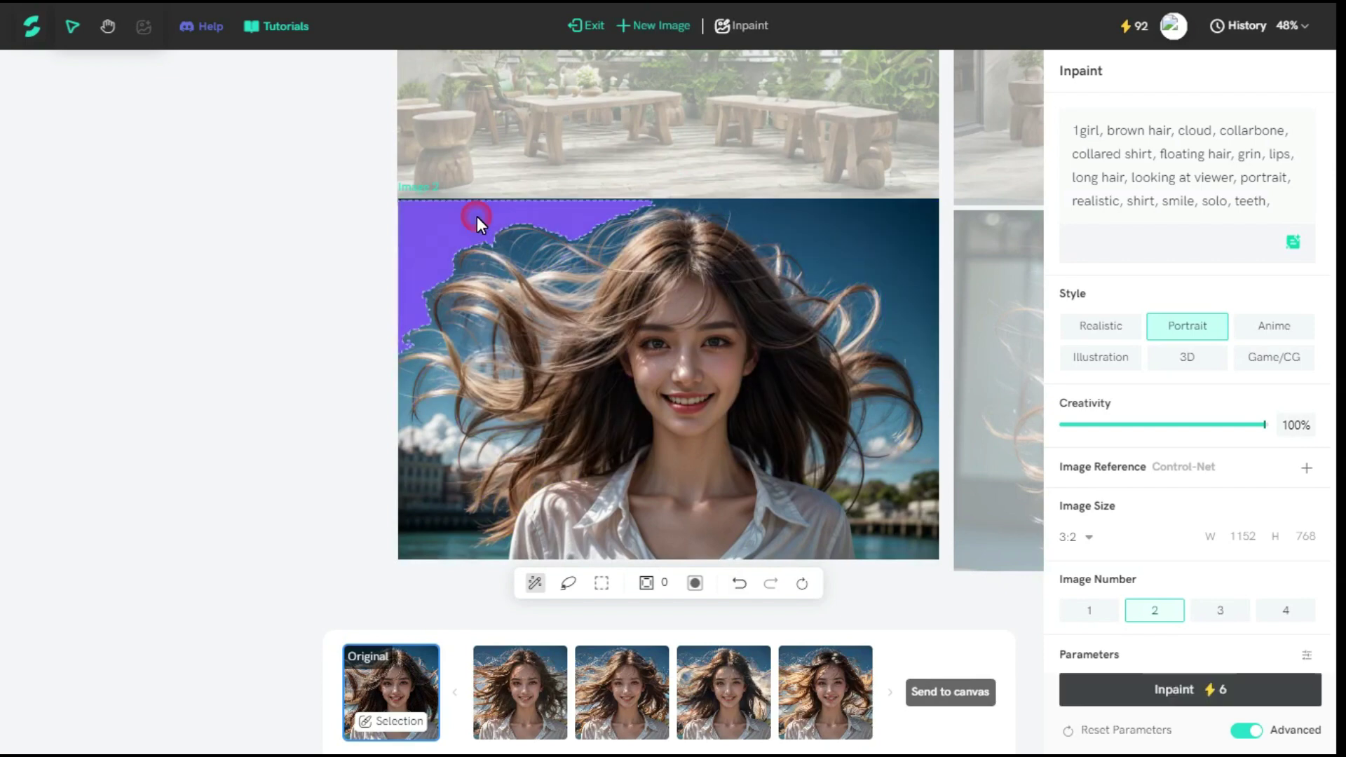
{"action": "left_click", "coordinate": [869, 226]}
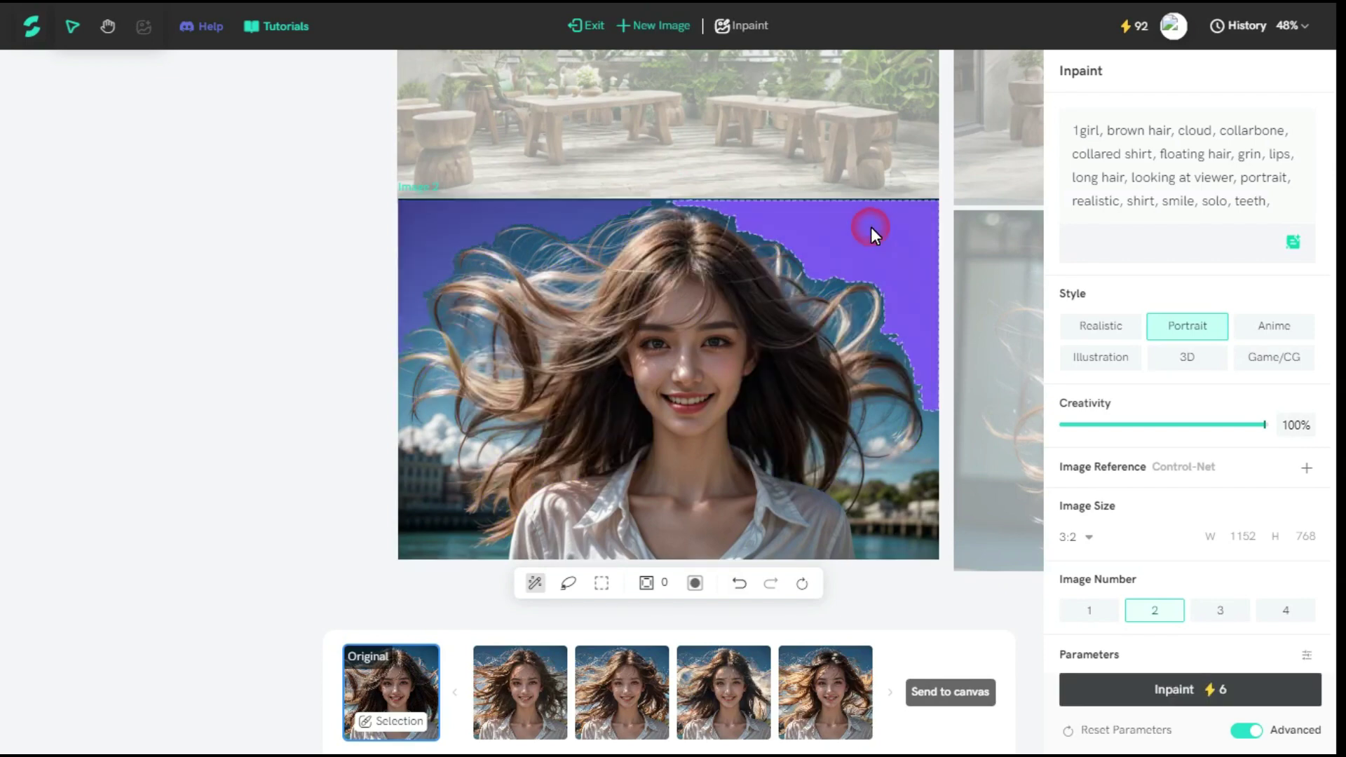
{"action": "left_click", "coordinate": [1168, 212]}
{"action": "left_click", "coordinate": [1287, 198]}
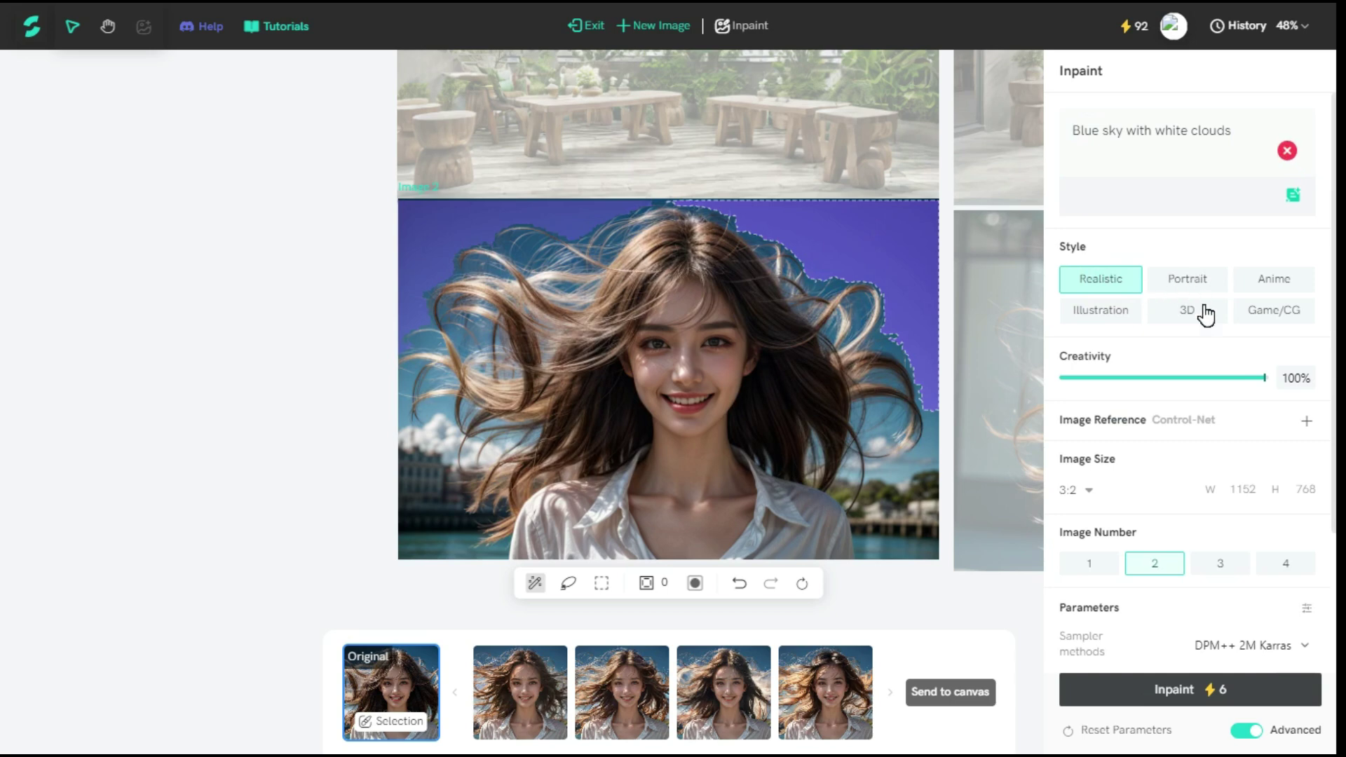
{"action": "left_click", "coordinate": [1204, 691]}
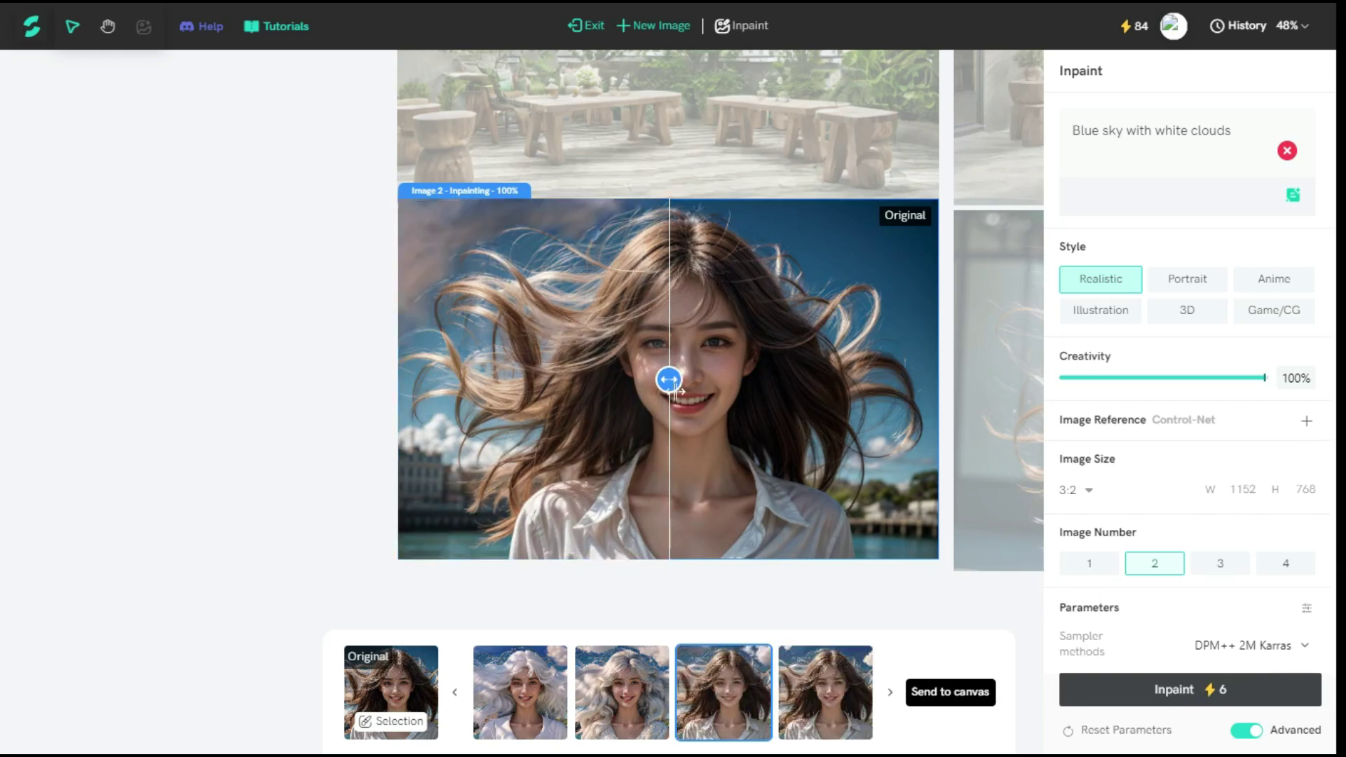
{"action": "left_click_drag", "start_coordinate": [675, 388], "coordinate": [932, 412]}
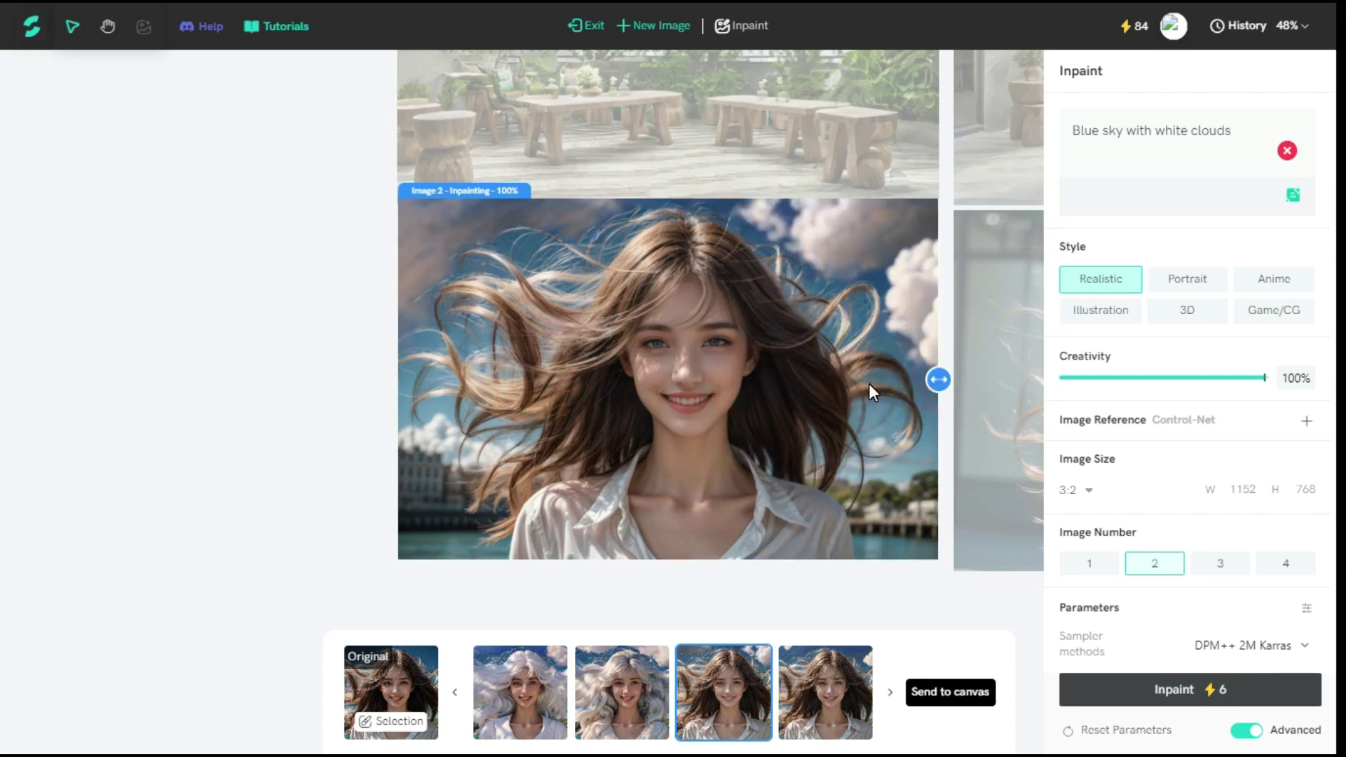
{"action": "left_click_drag", "start_coordinate": [939, 379], "coordinate": [745, 376]}
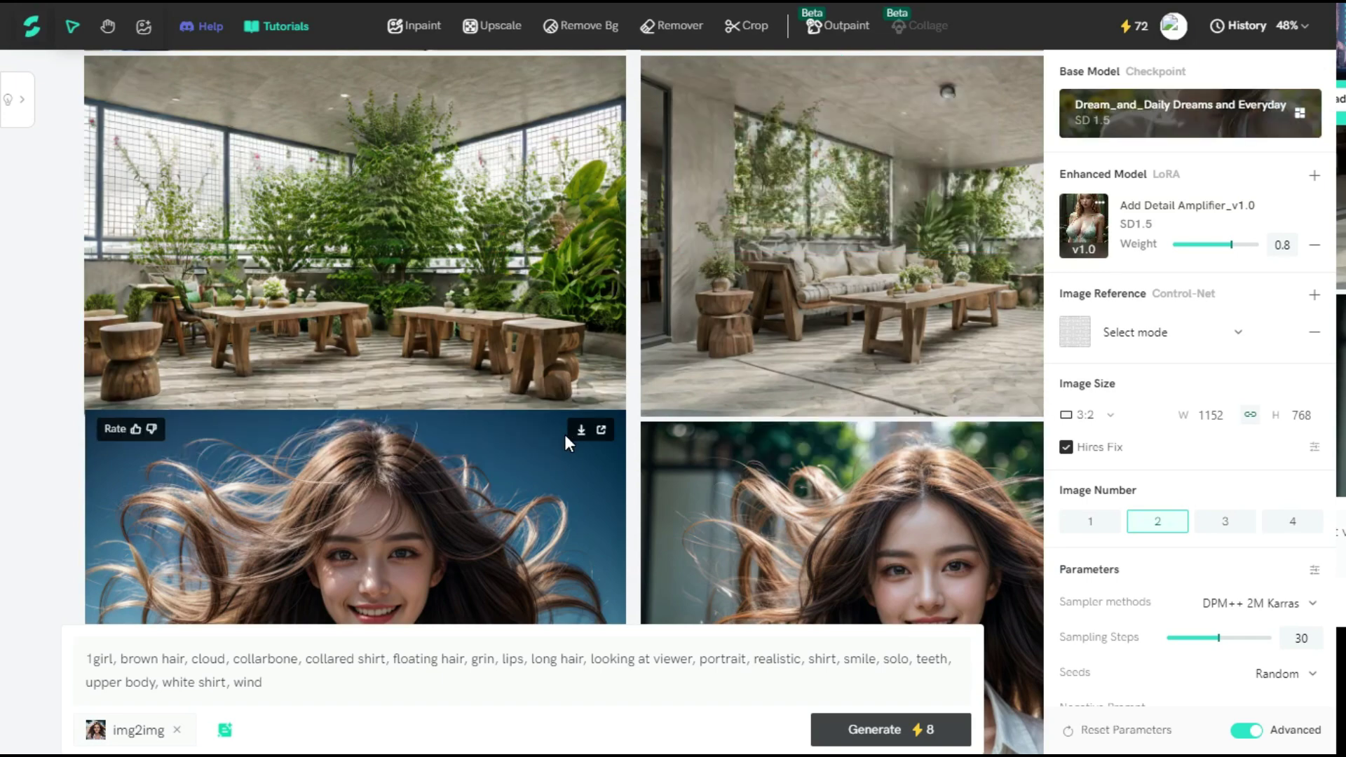
- Outpaint the left portrait to a 1599 × 876 frame and review the widened seaside scene
{"action": "scroll", "coordinate": [444, 478], "scroll_direction": "down", "scroll_amount": 2}
{"action": "left_click", "coordinate": [446, 485]}
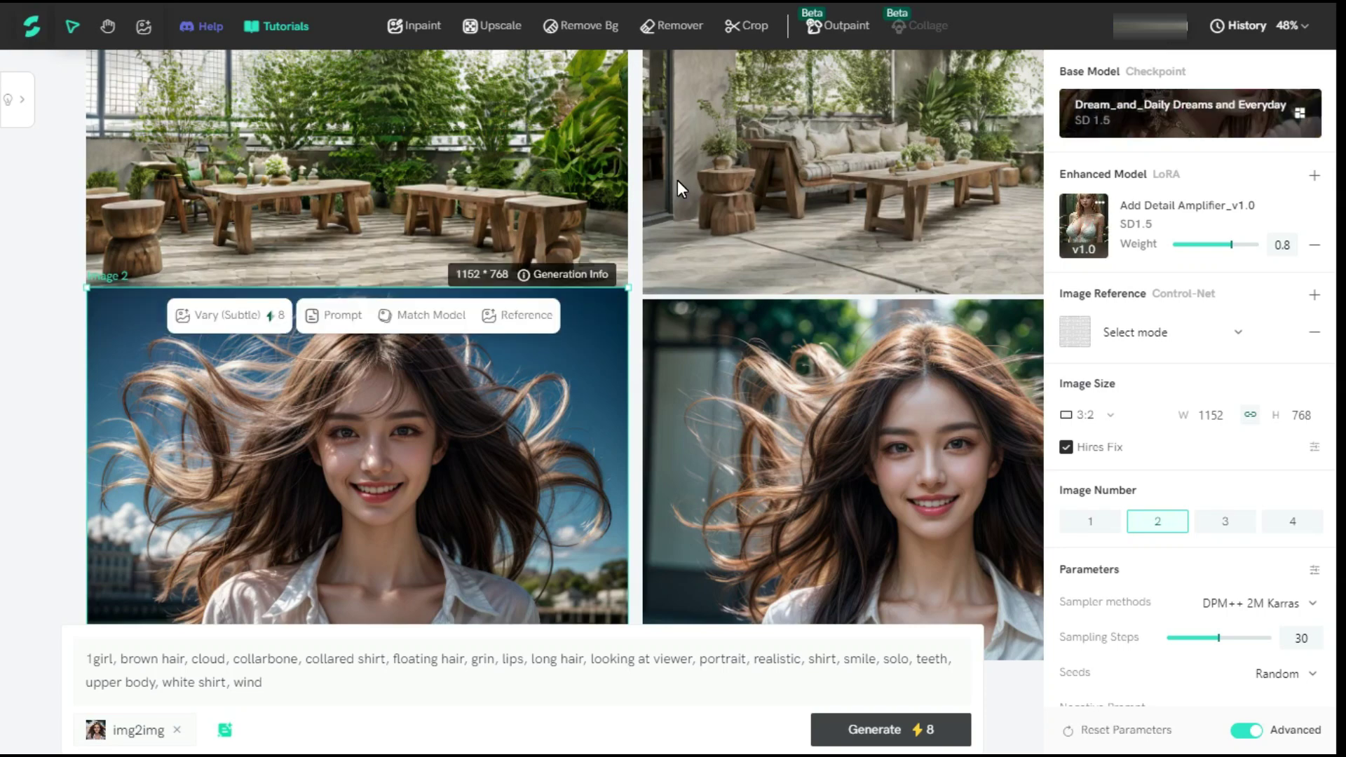
{"action": "left_click", "coordinate": [848, 28]}
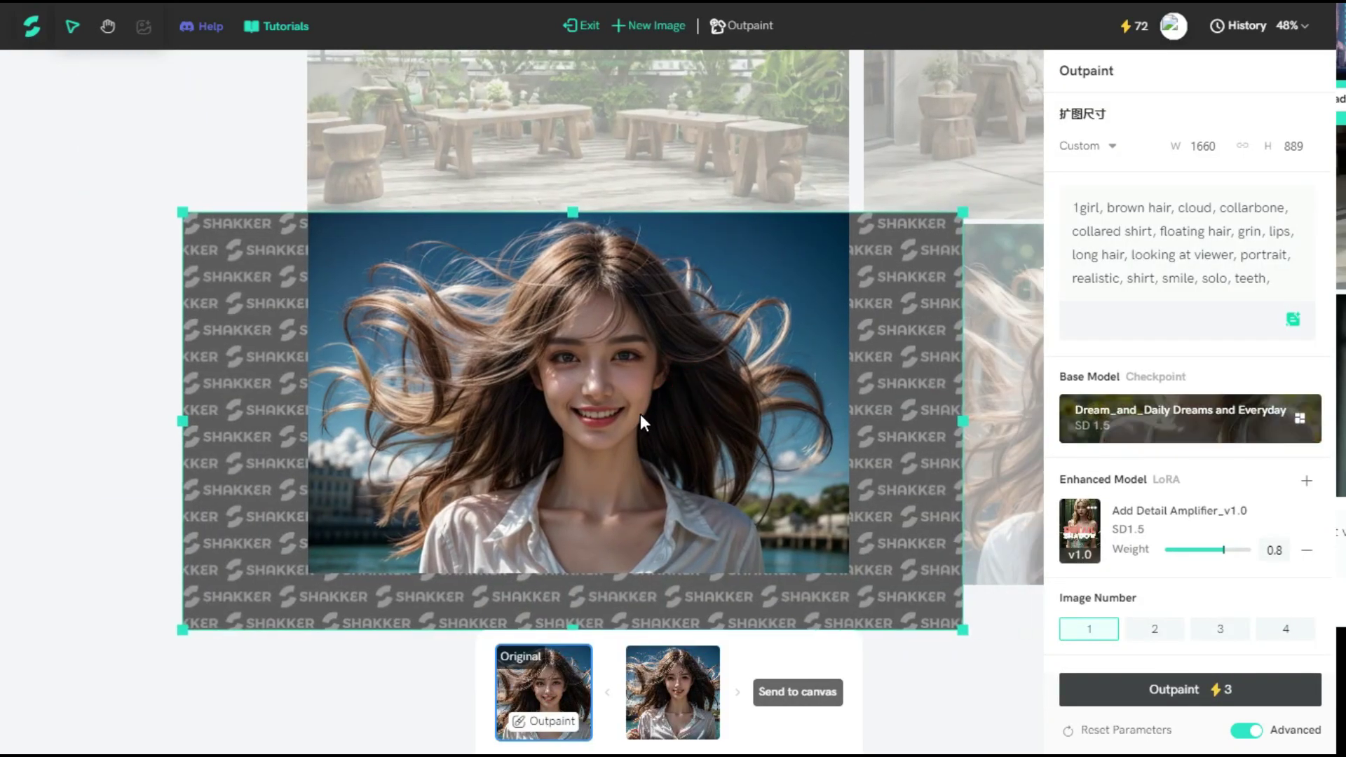
{"action": "mouse_move", "coordinate": [572, 630]}
{"action": "left_mouse_down"}
{"action": "mouse_move", "coordinate": [571, 609]}
{"action": "mouse_move", "coordinate": [573, 623]}
{"action": "left_mouse_up"}
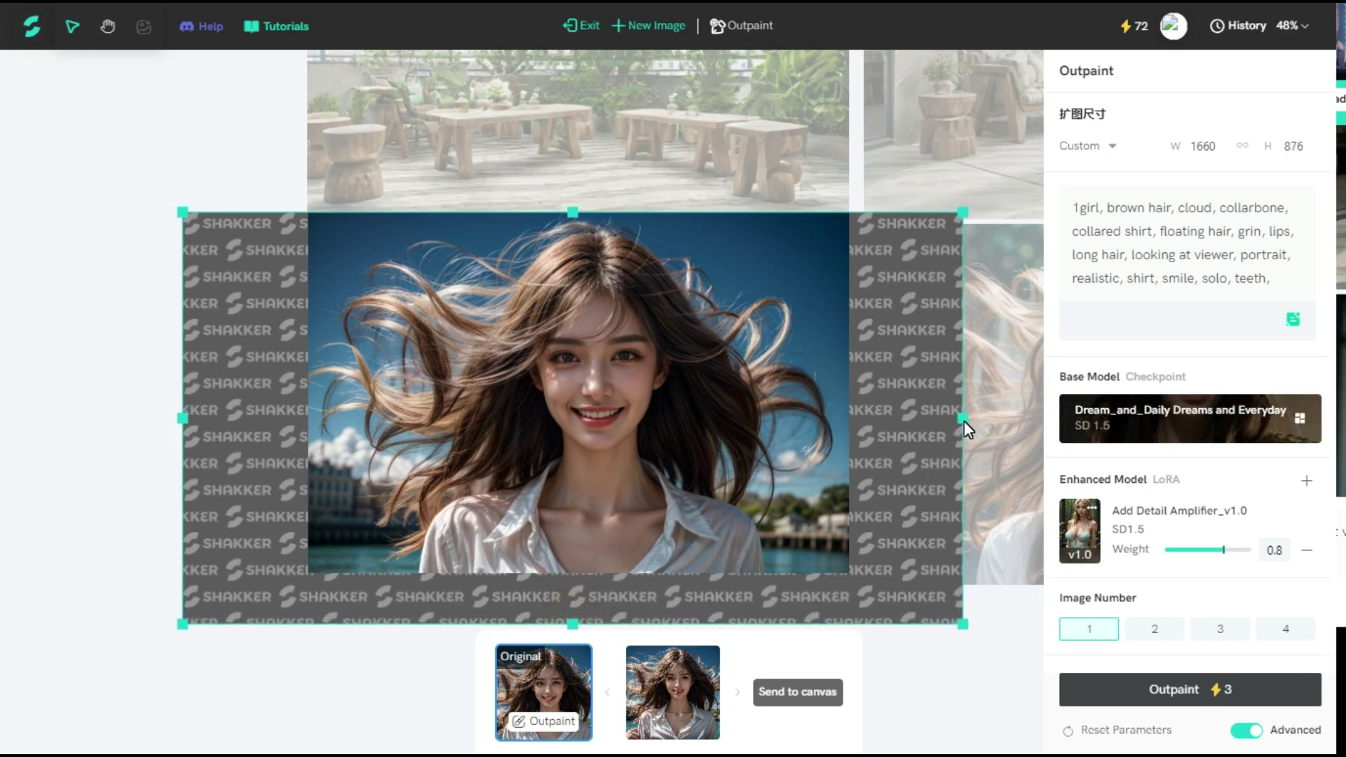
{"action": "left_click_drag", "start_coordinate": [963, 419], "coordinate": [951, 419]}
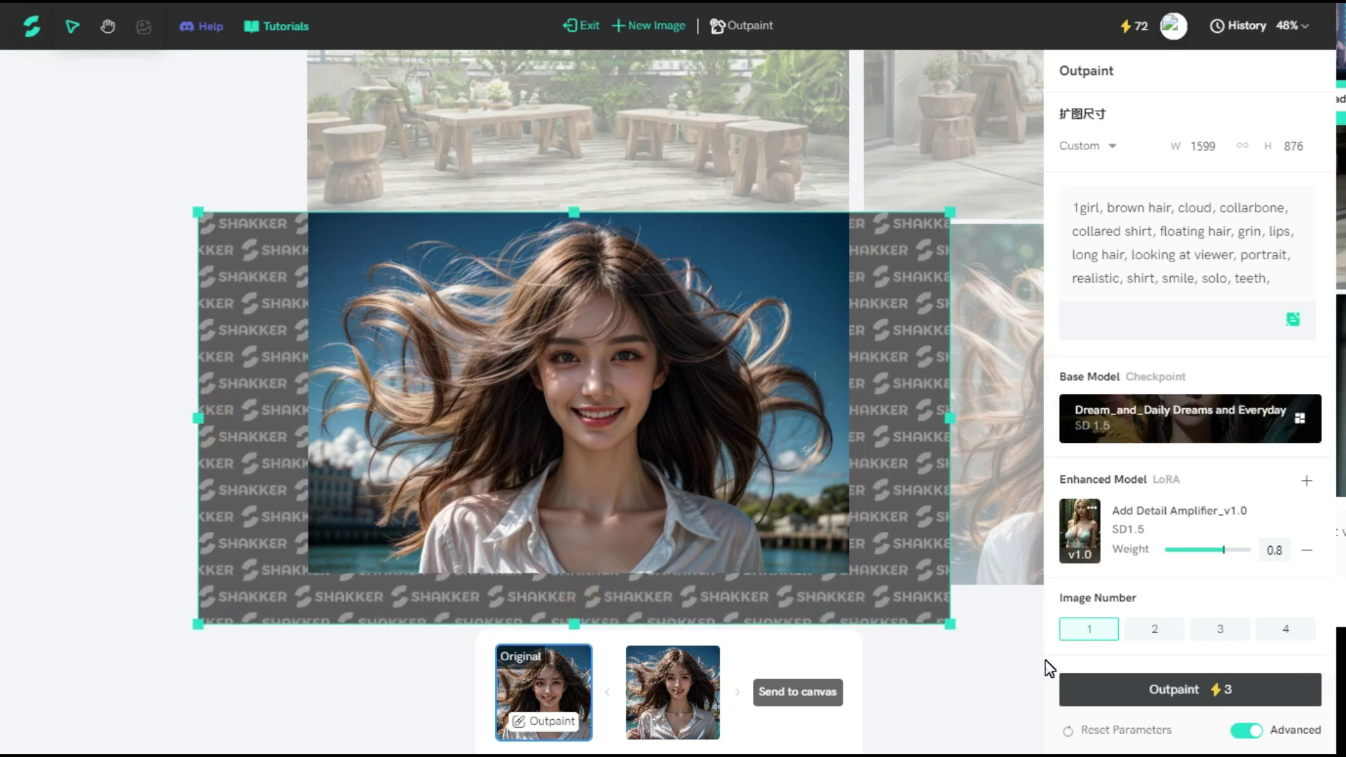
{"action": "left_click", "coordinate": [1197, 689]}
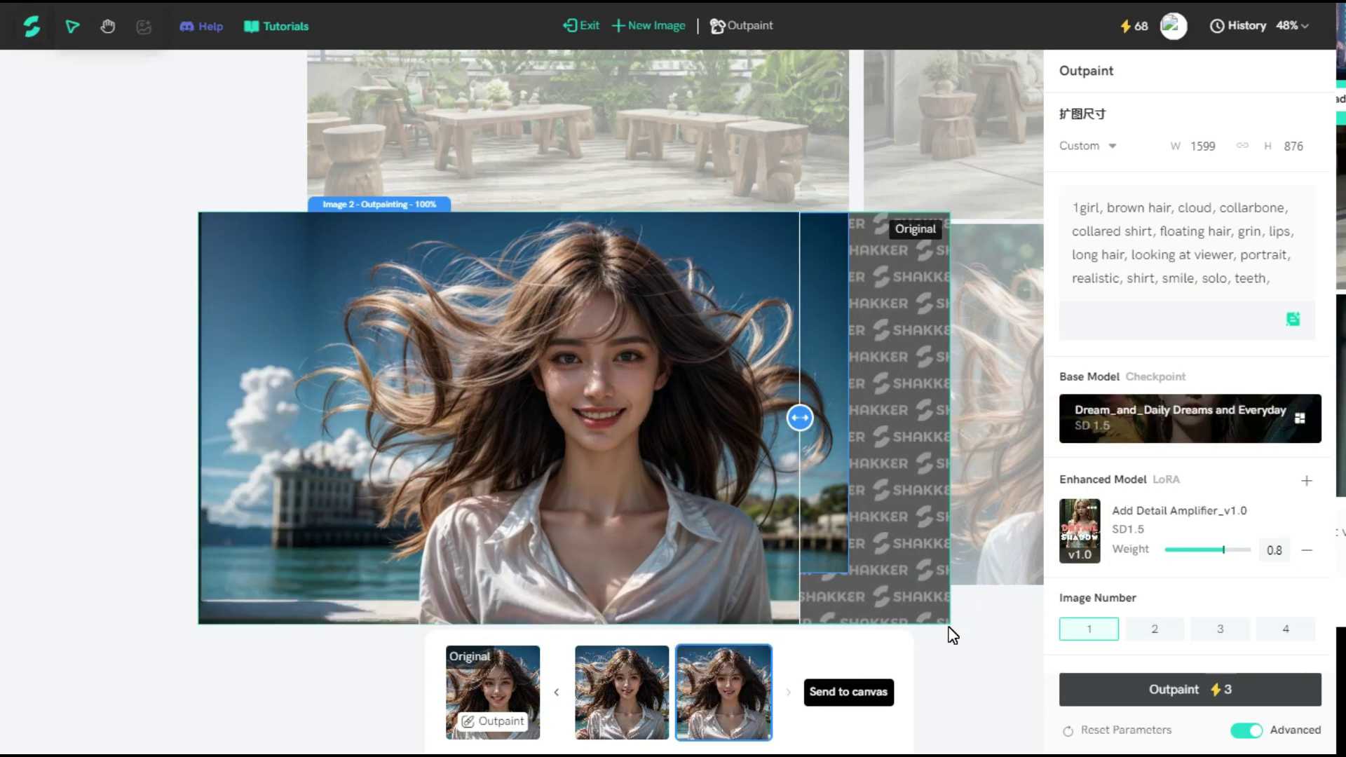
{"action": "left_click_drag", "start_coordinate": [802, 421], "coordinate": [1022, 439]}
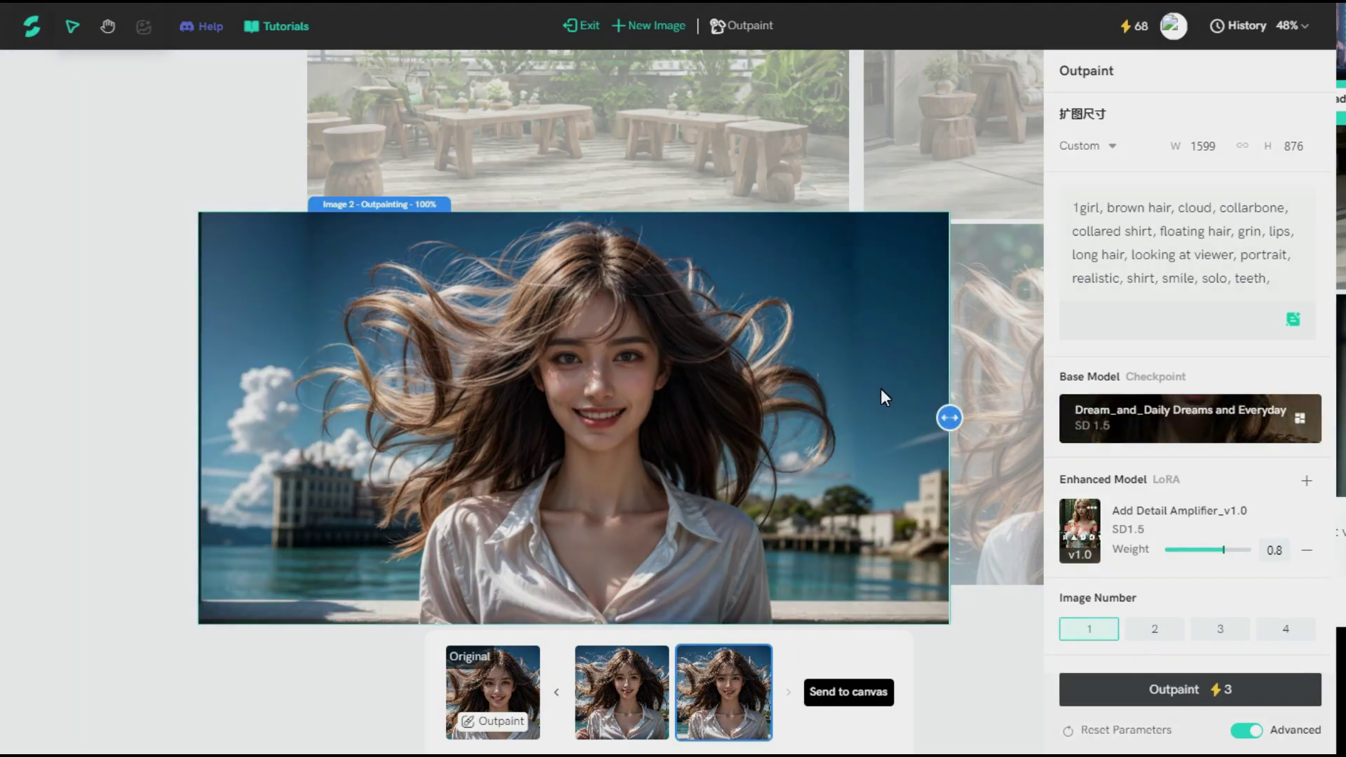